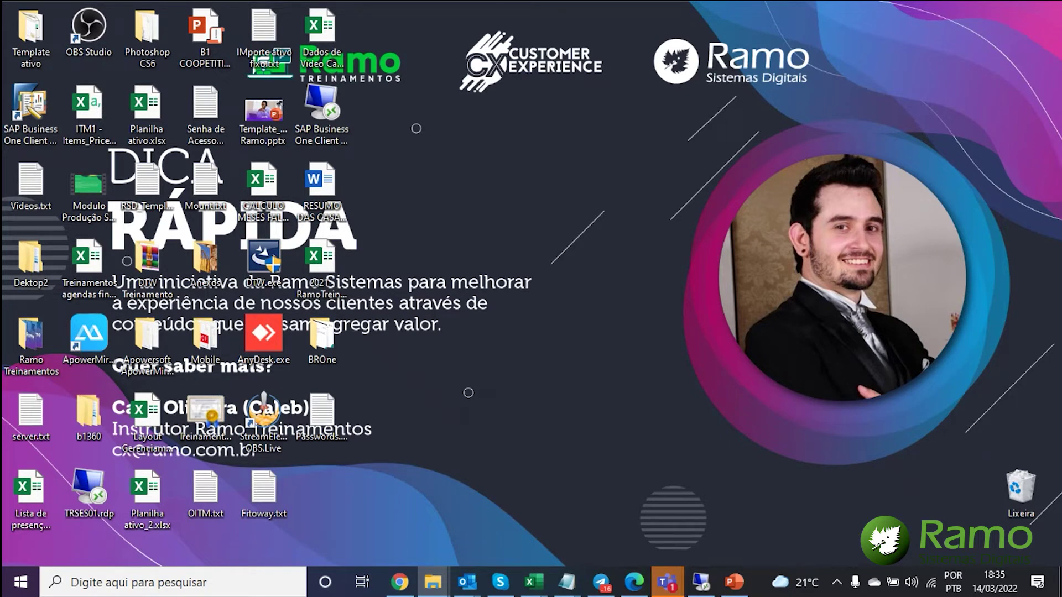
# - Drag the Disco Local (C:) File Explorer window from the taskbar onto the desktop
pyautogui.moveTo(1061, 106); pyautogui.dragTo(896, 109)
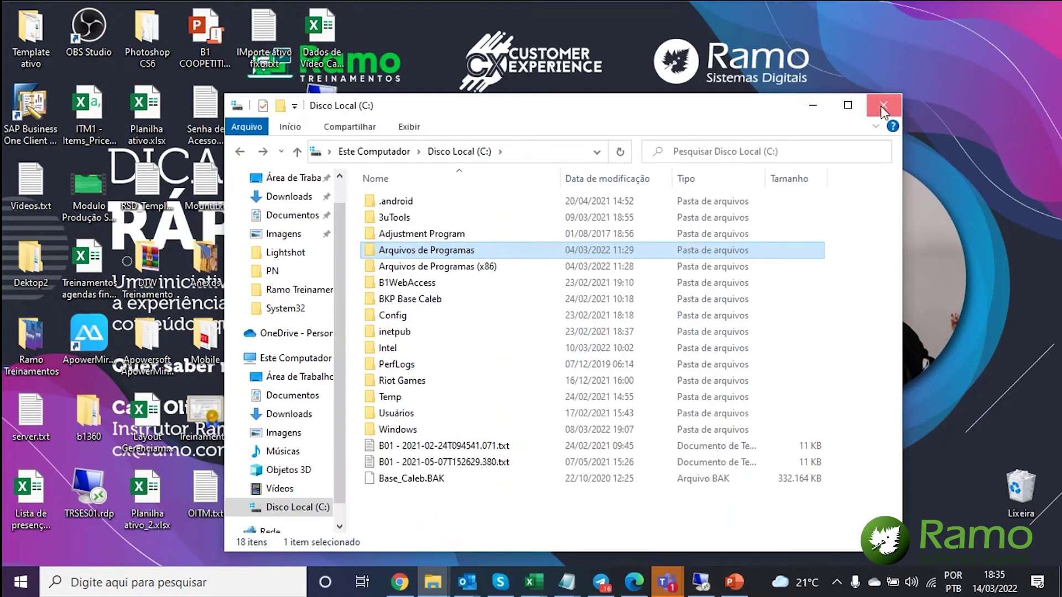
# - Open C:\Arquivos de Programas\SAP\Data Transfer Workbench\Templates\Templates in a new, maximized Explorer window
pyautogui.click(880, 105)
pyautogui.press('super+e')
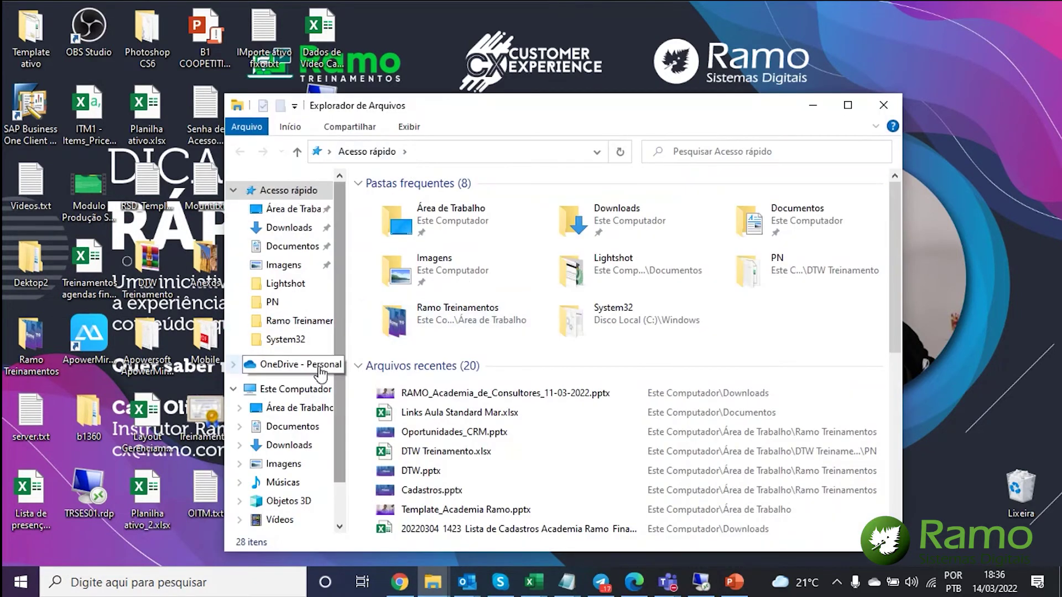
pyautogui.click(282, 390)
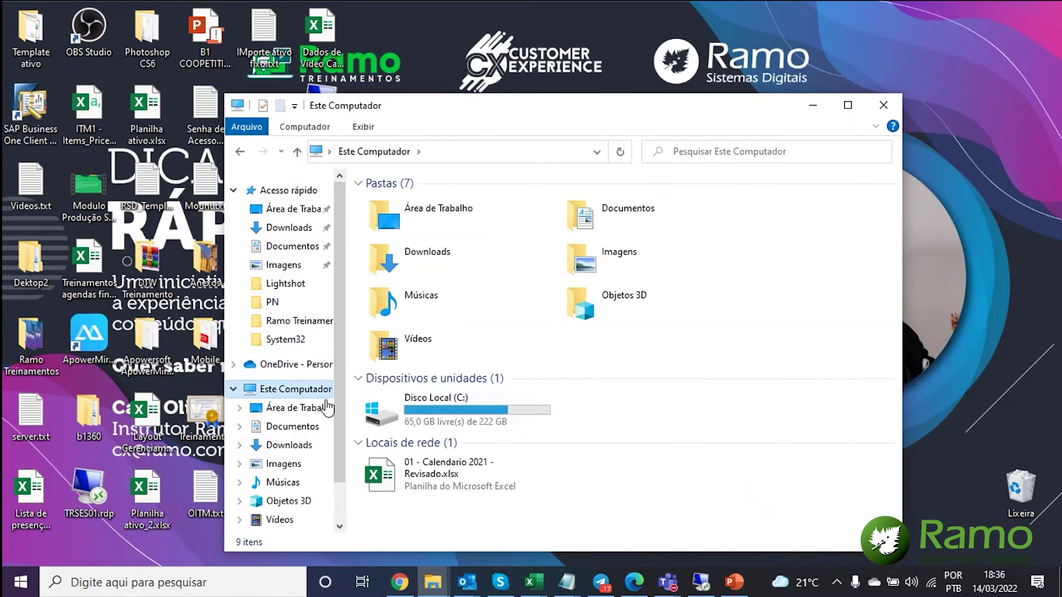
pyautogui.doubleClick(426, 409)
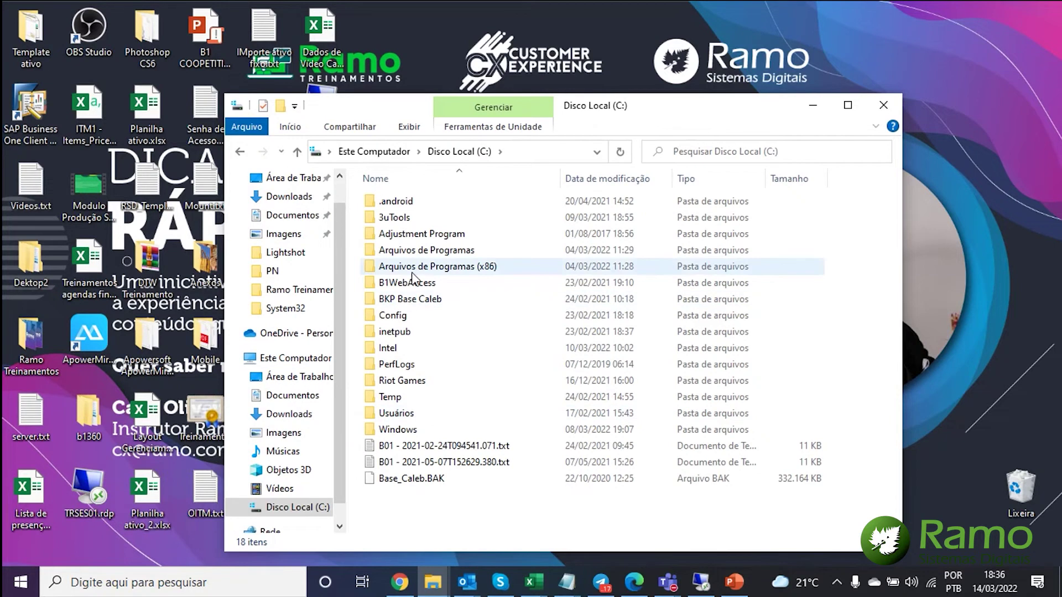
pyautogui.doubleClick(412, 251)
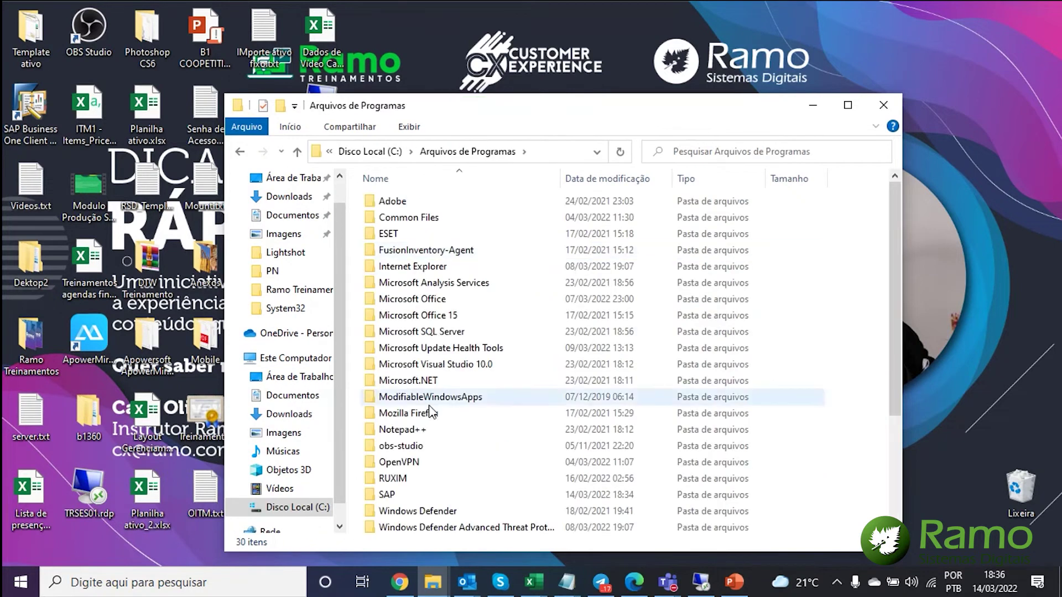
pyautogui.doubleClick(386, 495)
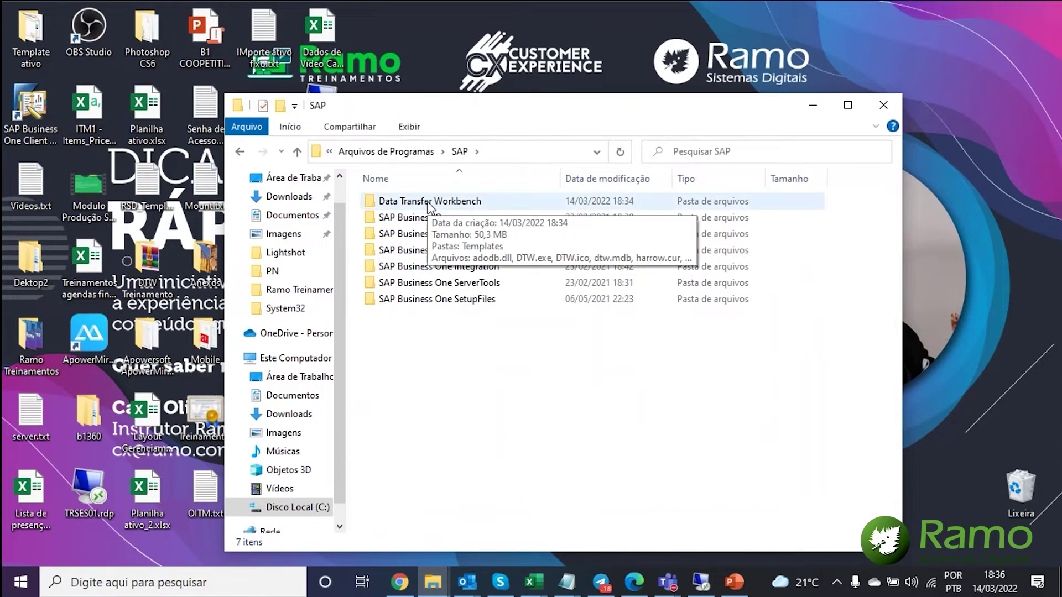
pyautogui.doubleClick(430, 203)
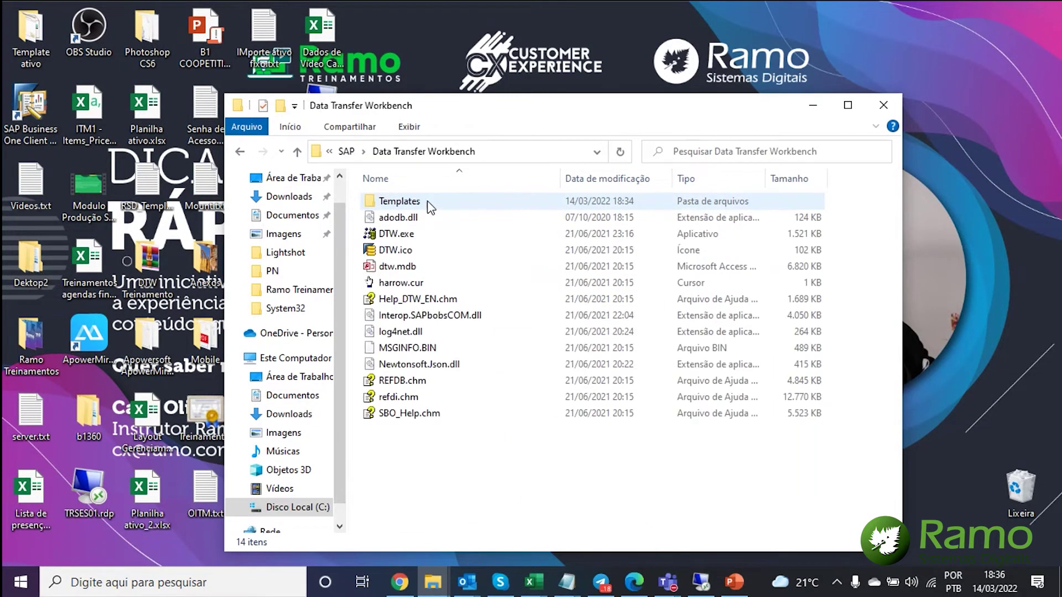
pyautogui.doubleClick(430, 202)
pyautogui.doubleClick(430, 216)
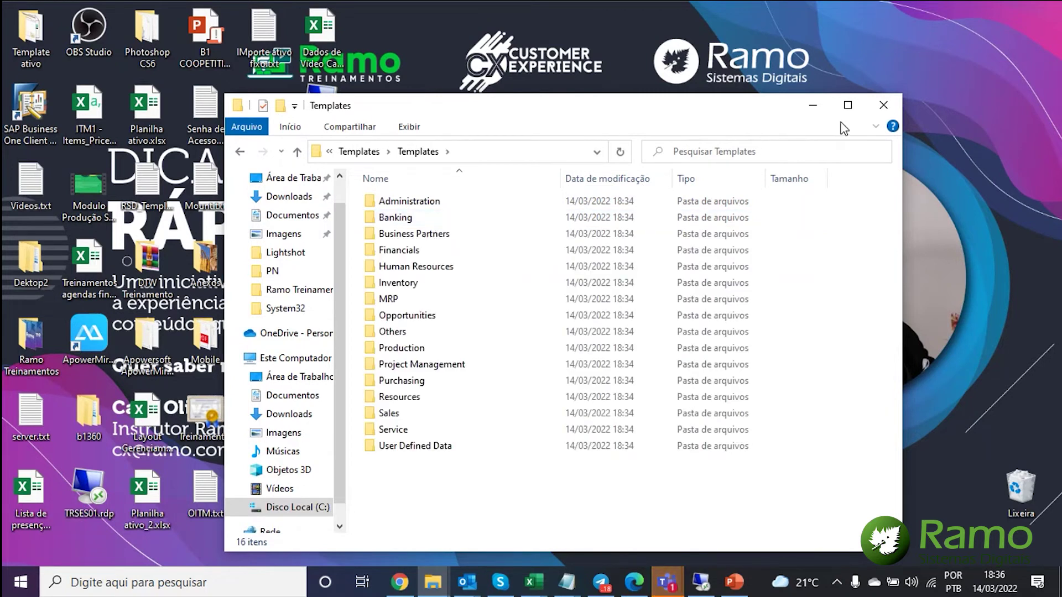
pyautogui.click(847, 106)
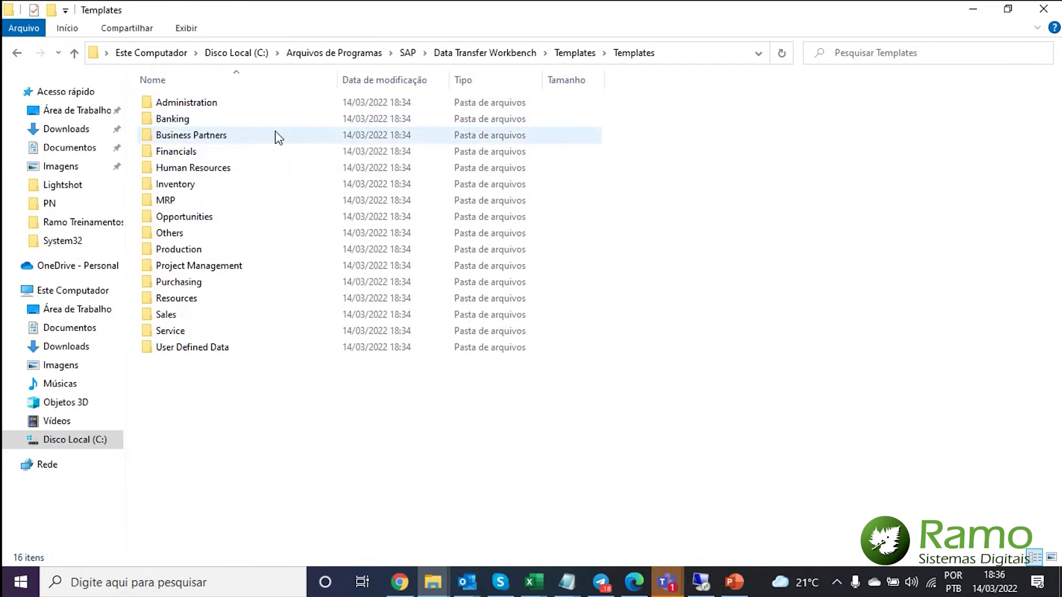
# - Open OCRD - BusinessPartners.xlt from Business Partners > Business Partner Master Data
pyautogui.click(278, 135)
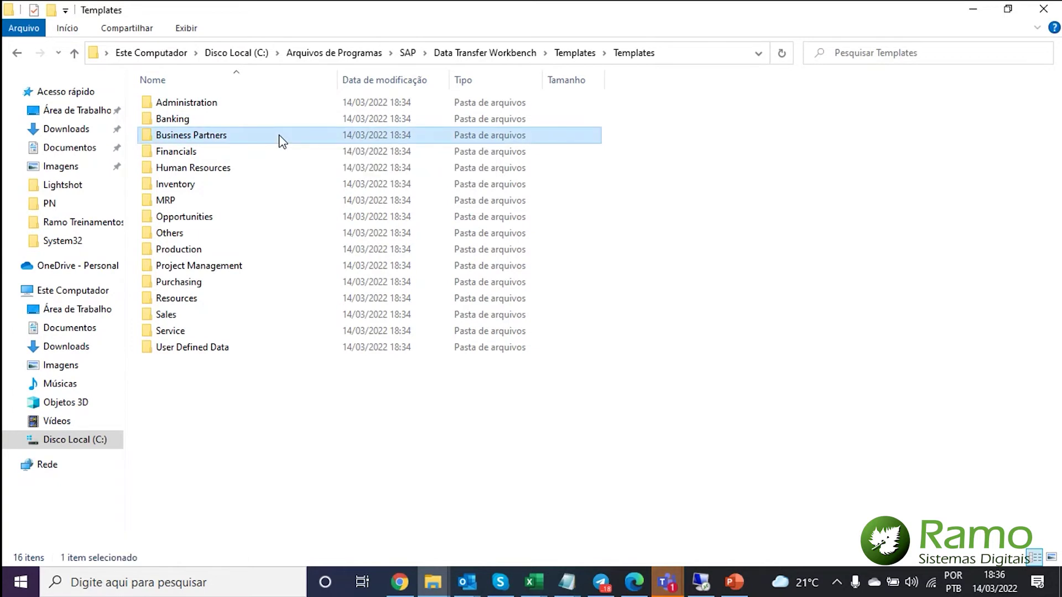
pyautogui.doubleClick(278, 136)
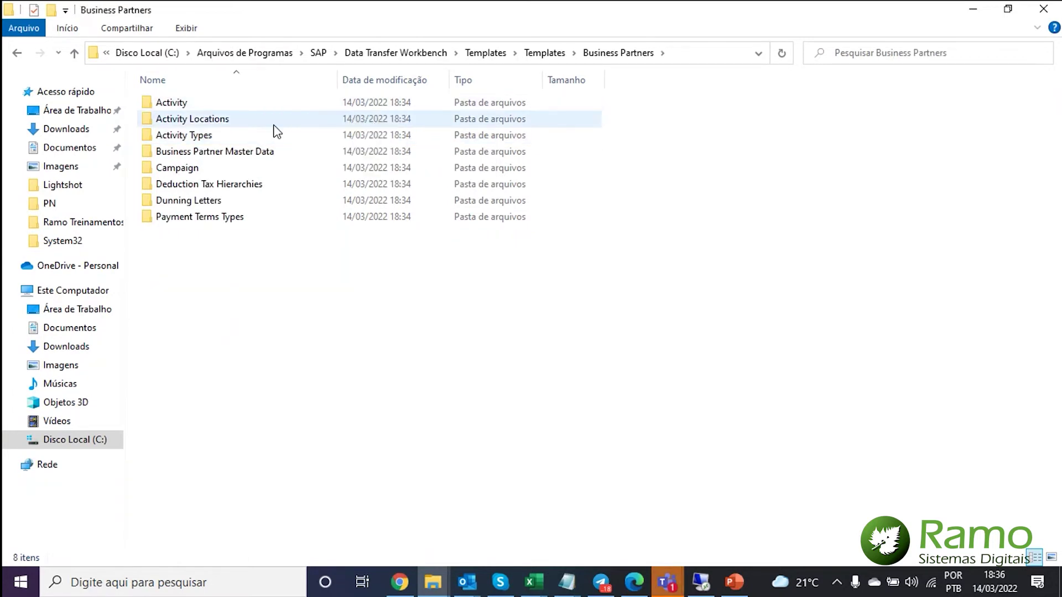
pyautogui.doubleClick(268, 157)
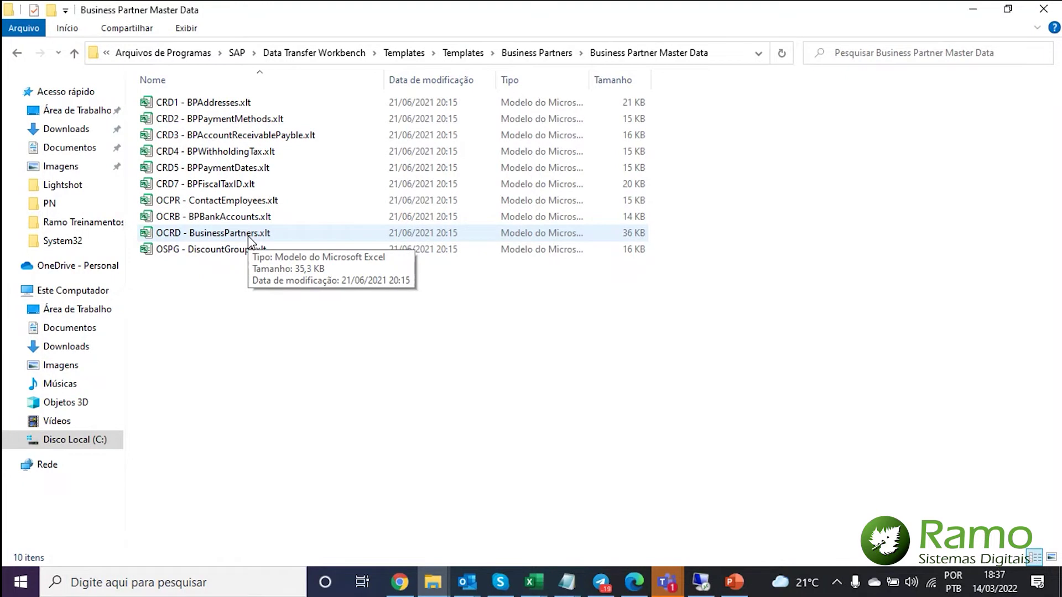
pyautogui.doubleClick(248, 235)
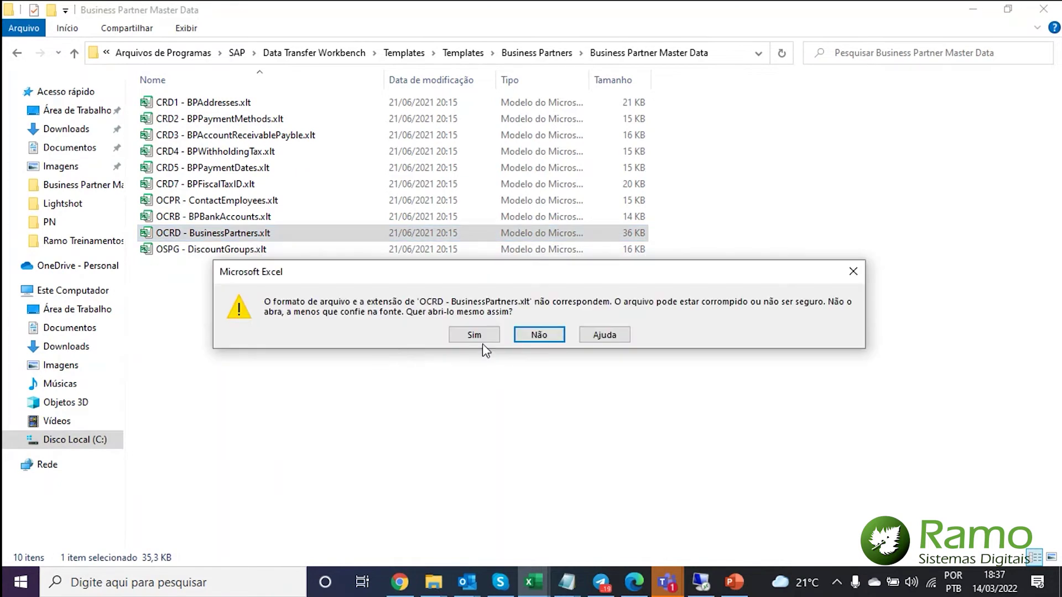
# - Accept the format warning, maximize Excel, and browse the row 2 headers CardCode and CardName
pyautogui.click(475, 336)
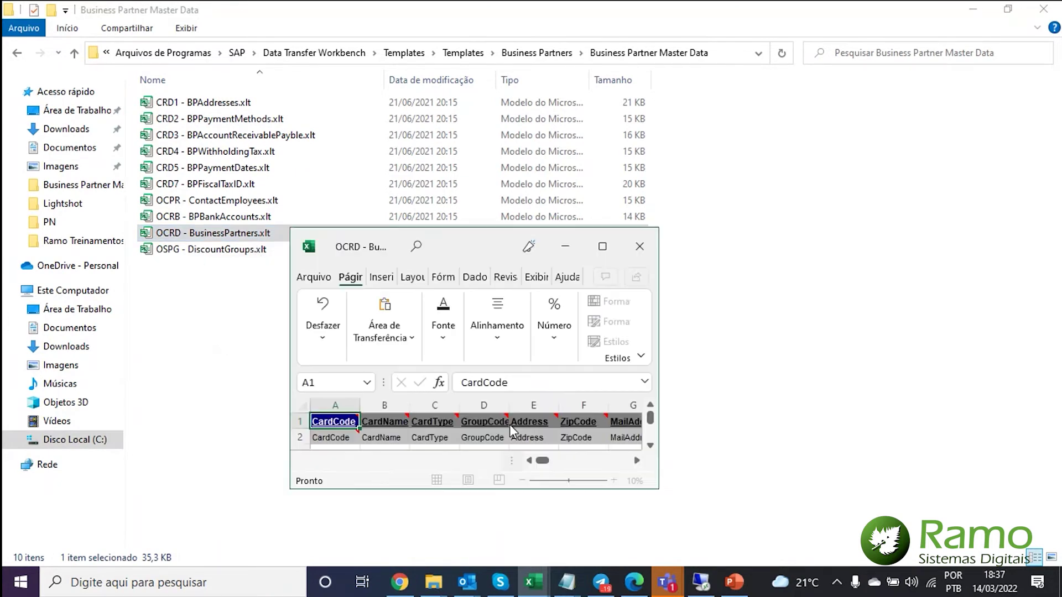
pyautogui.click(604, 247)
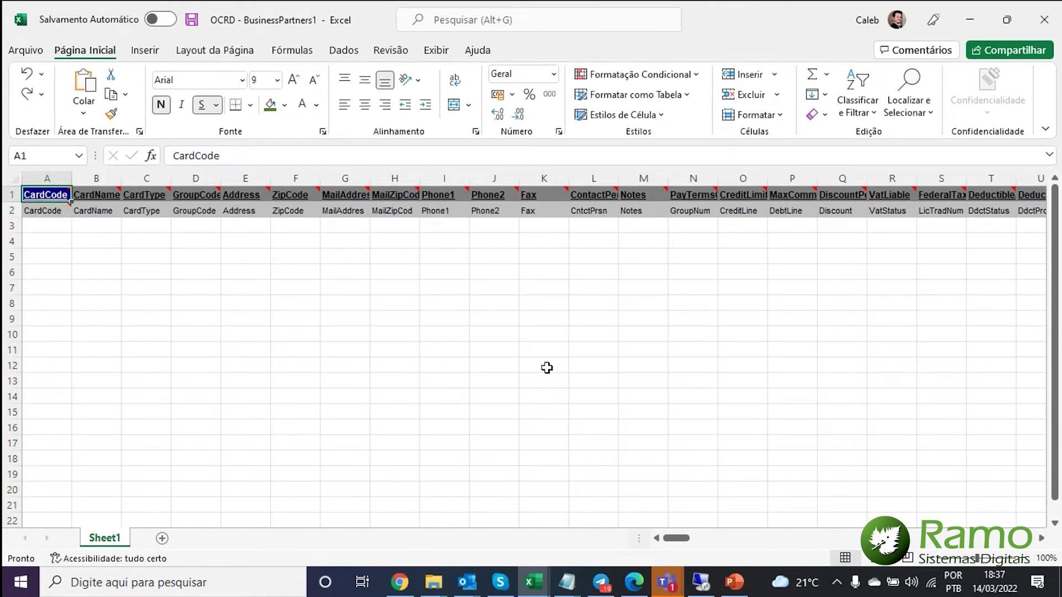
pyautogui.press('Down')
pyautogui.press('Up')
pyautogui.press('Down')
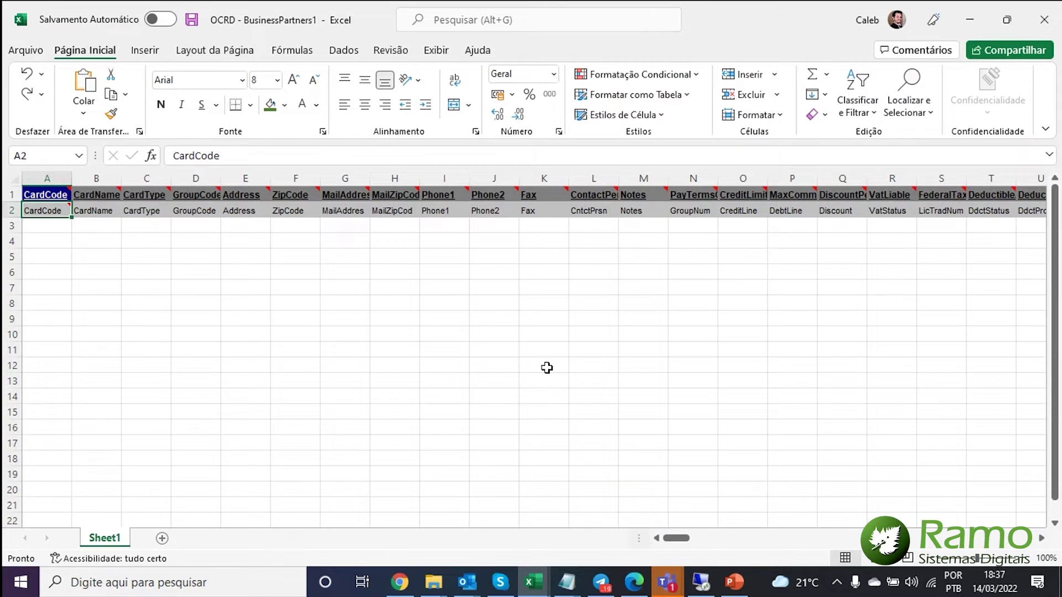
pyautogui.press('Right')
pyautogui.press('Right')
pyautogui.press('Up')
pyautogui.press('Left')
pyautogui.press('Down')
pyautogui.press('Left')
# - Jump between CardCode and the last field FCERelevnt in row 2, then close the workbook
pyautogui.hotkey('ctrl', 'Right')
pyautogui.press('Left')
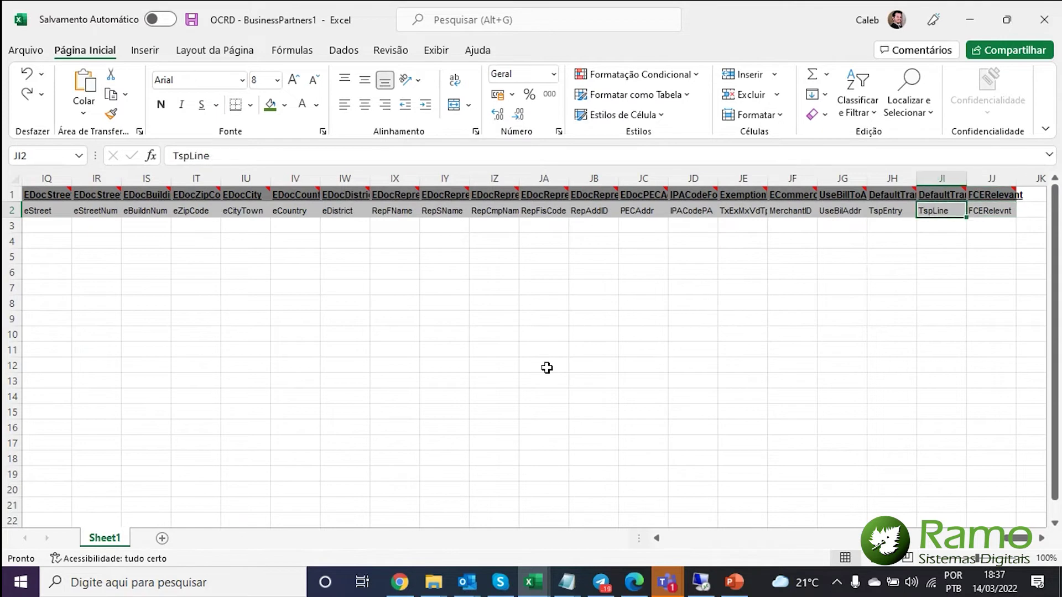
pyautogui.hotkey('ctrl', 'Left')
pyautogui.hotkey('ctrl', 'Right')
pyautogui.hotkey('ctrl', 'Left')
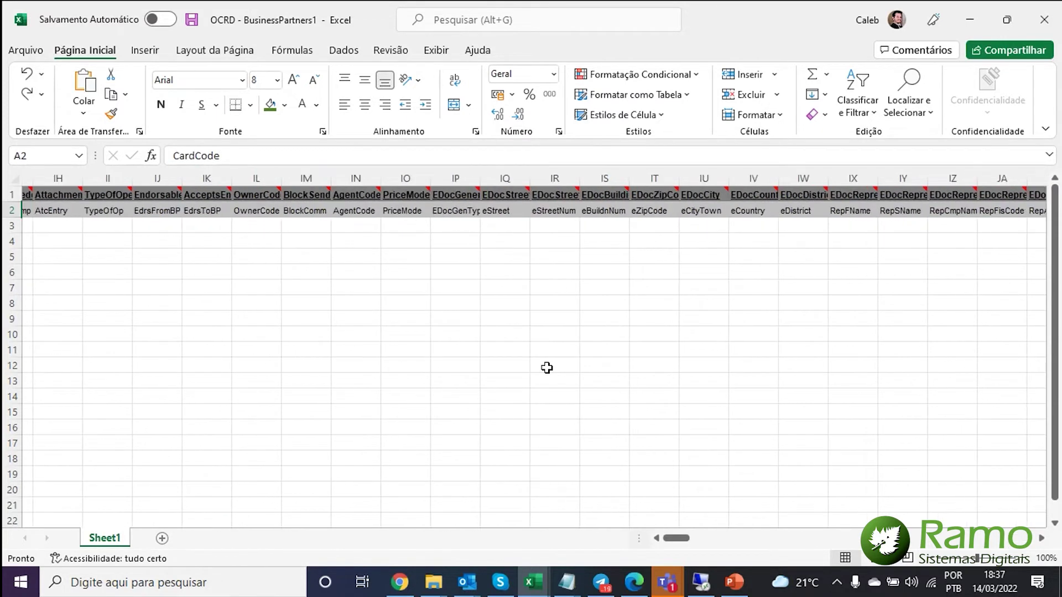
pyautogui.hotkey('ctrl', 'Right')
pyautogui.hotkey('ctrl', 'Left')
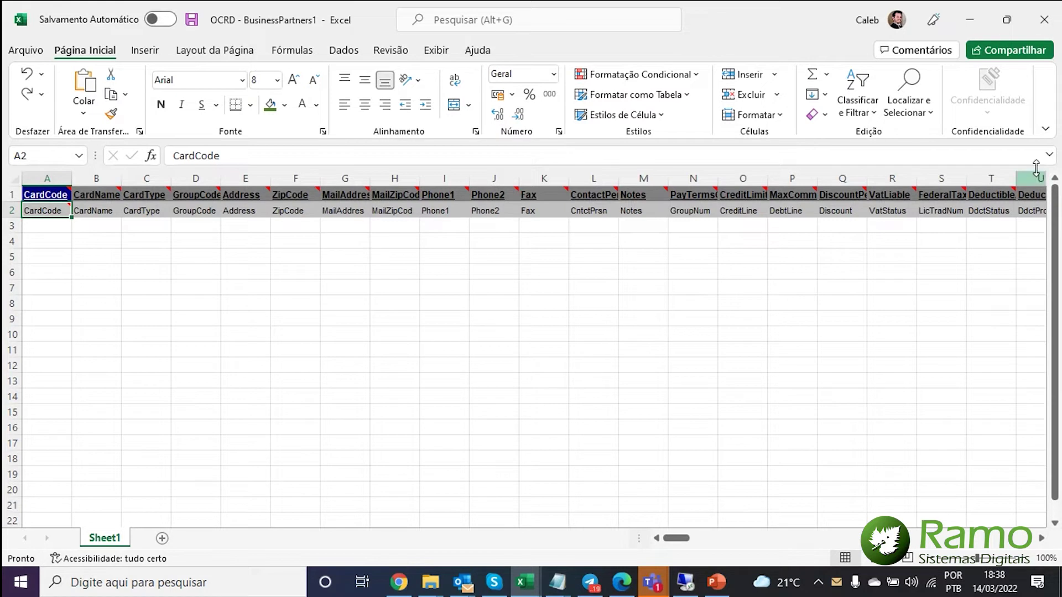
pyautogui.click(1044, 14)
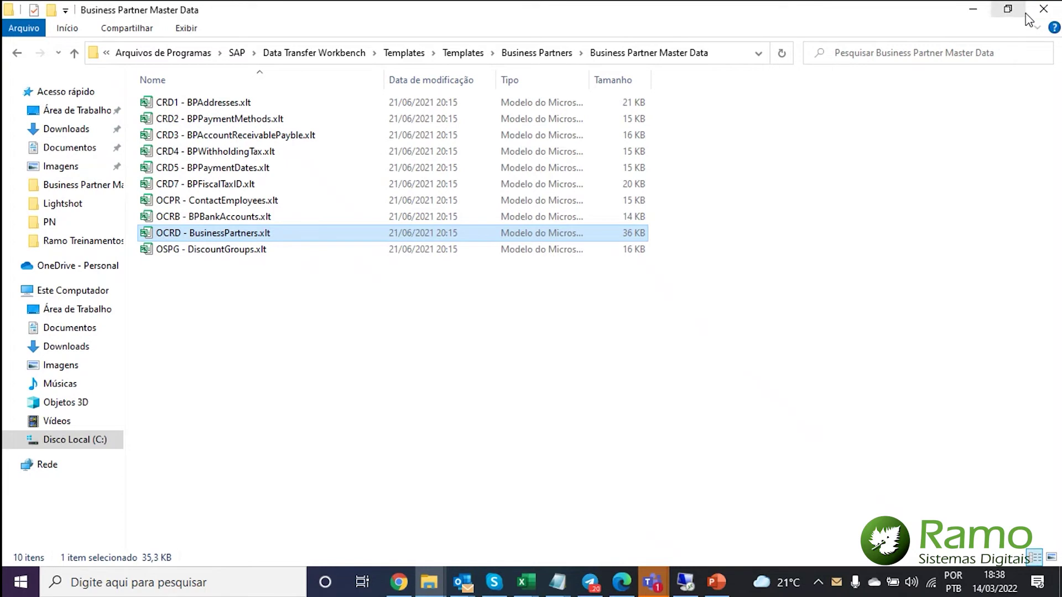
# - Close the templates window and open DTW Treinamento > DTW - Informativo Campos from the desktop
pyautogui.click(1042, 8)
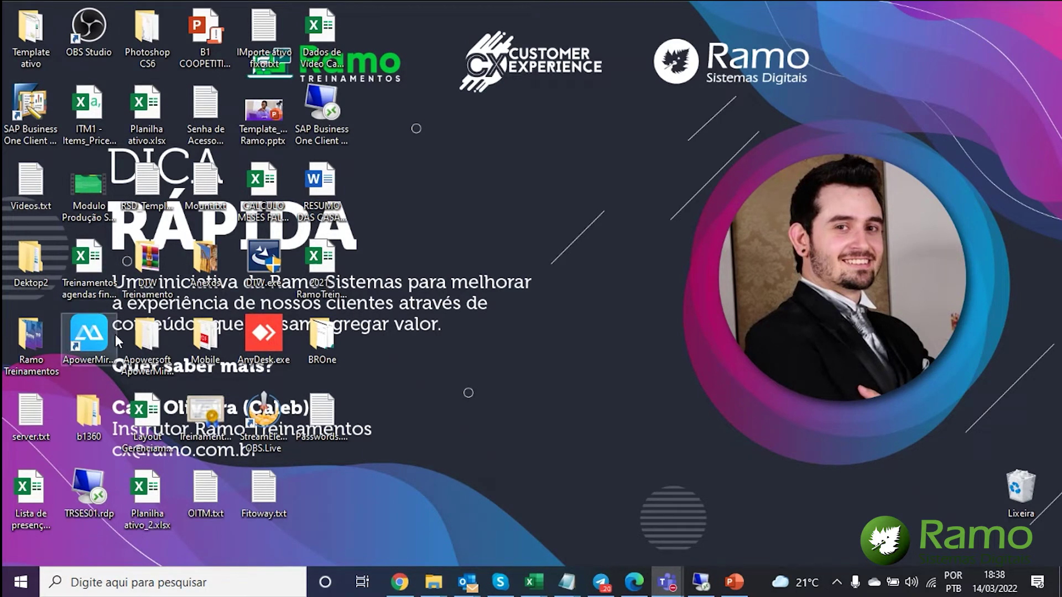
pyautogui.doubleClick(149, 259)
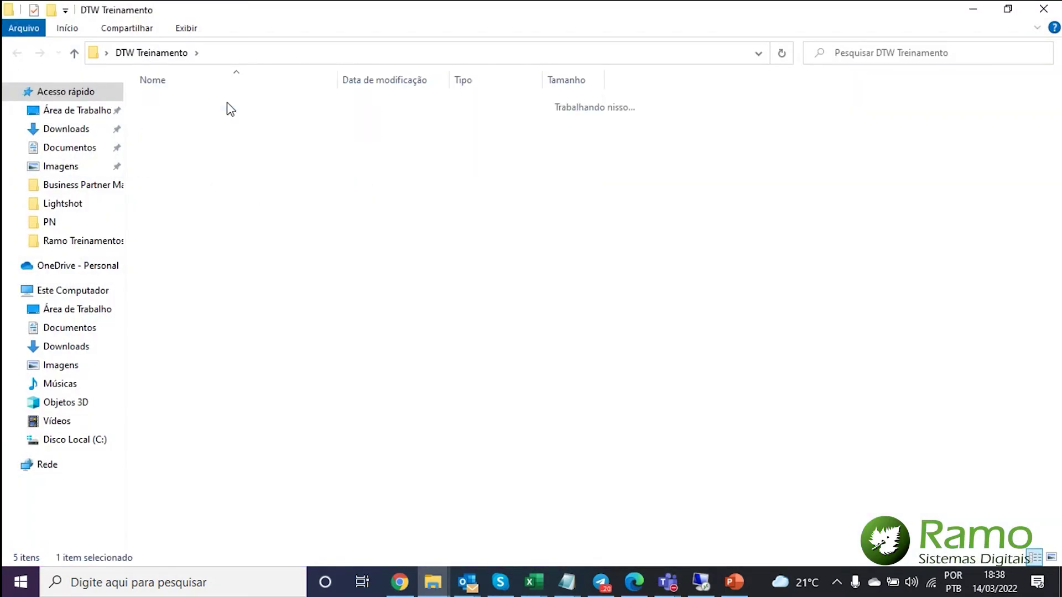
pyautogui.doubleClick(227, 104)
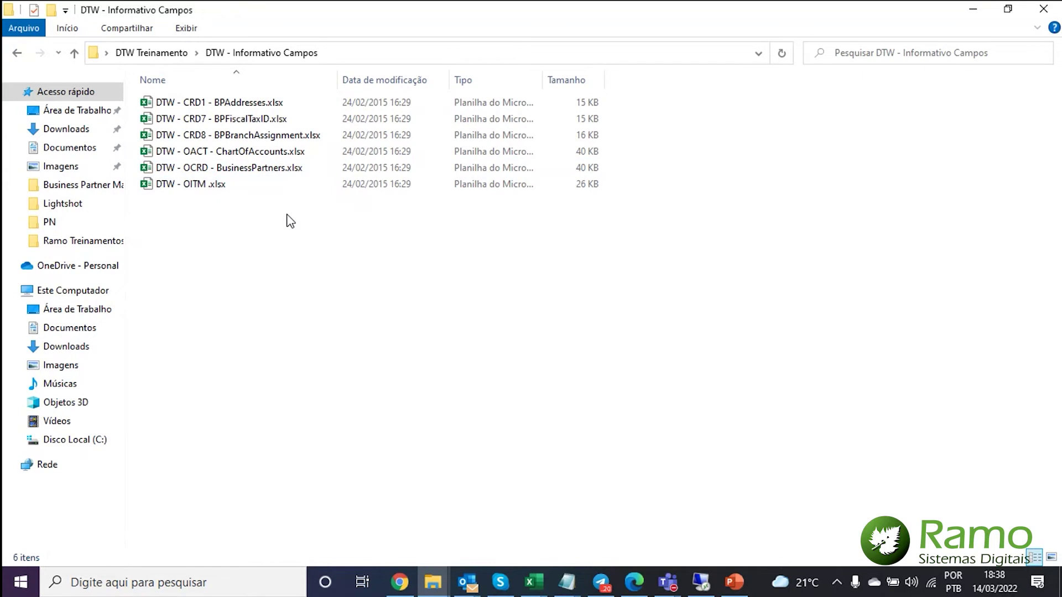
pyautogui.doubleClick(247, 188)
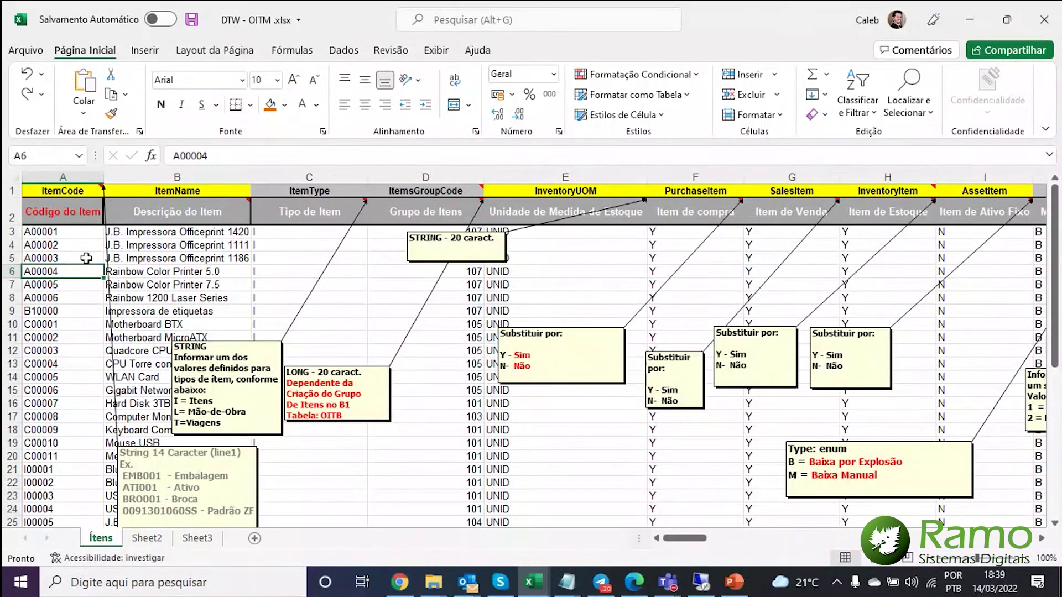
pyautogui.scroll(-6, 104, 339)
pyautogui.scroll(6, 133, 423)
pyautogui.moveTo(65, 234); pyautogui.dragTo(72, 271)
pyautogui.click(76, 254)
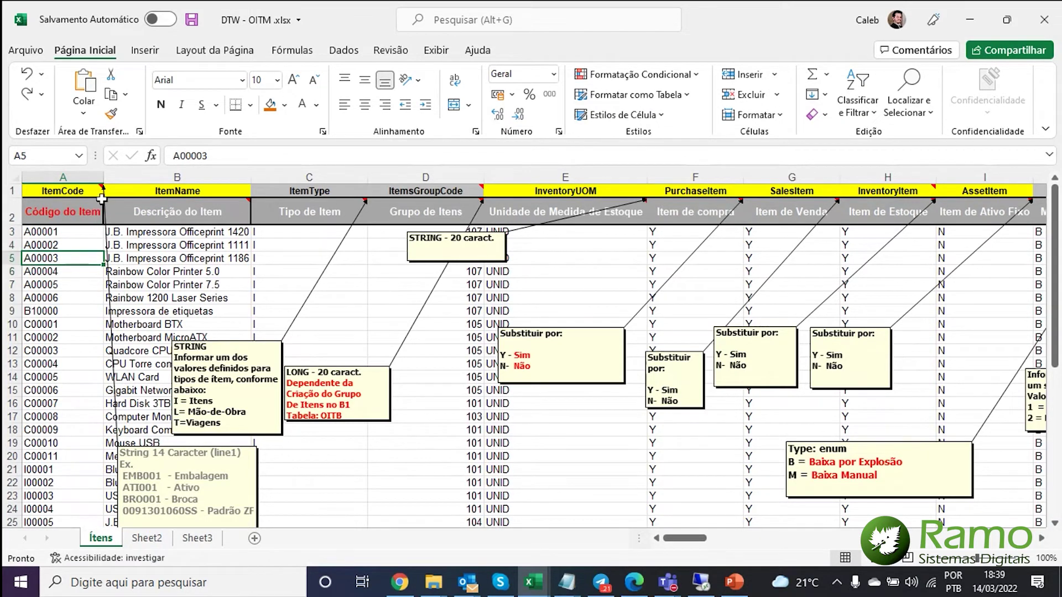
pyautogui.scroll(-2, 102, 199)
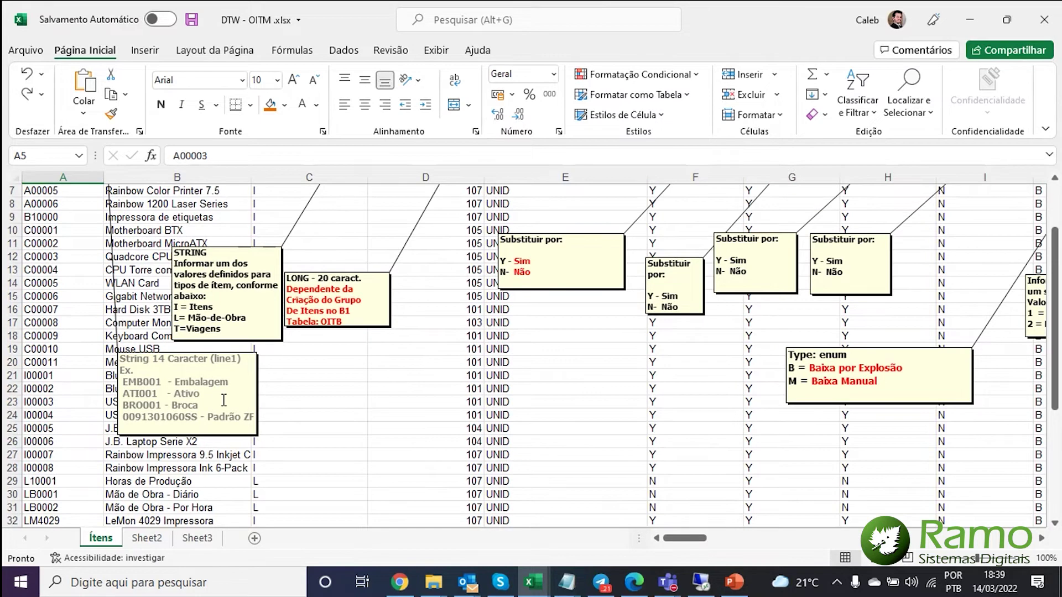
pyautogui.scroll(2, 223, 399)
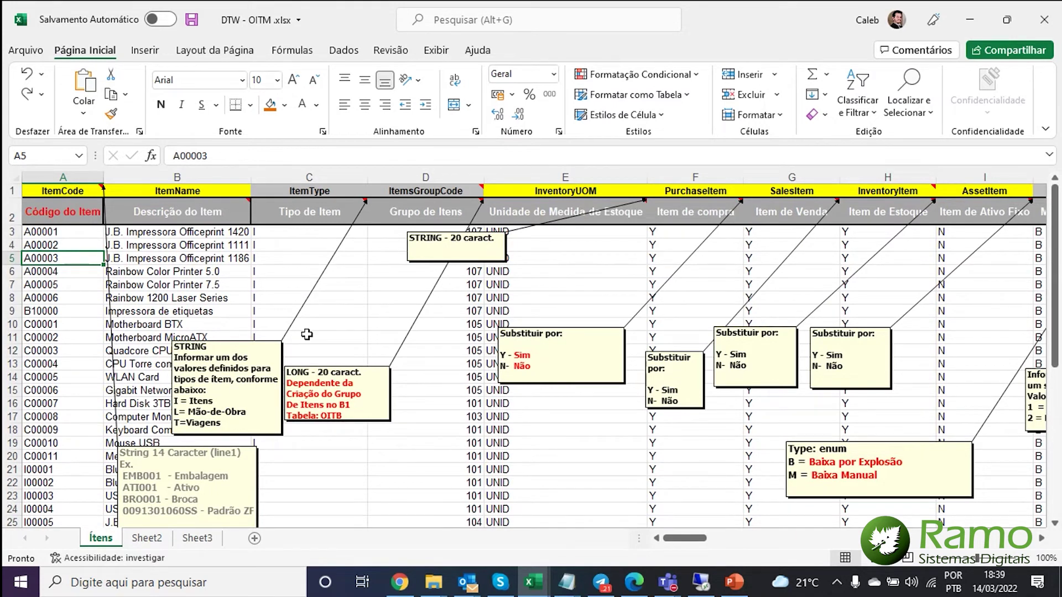
pyautogui.click(220, 398)
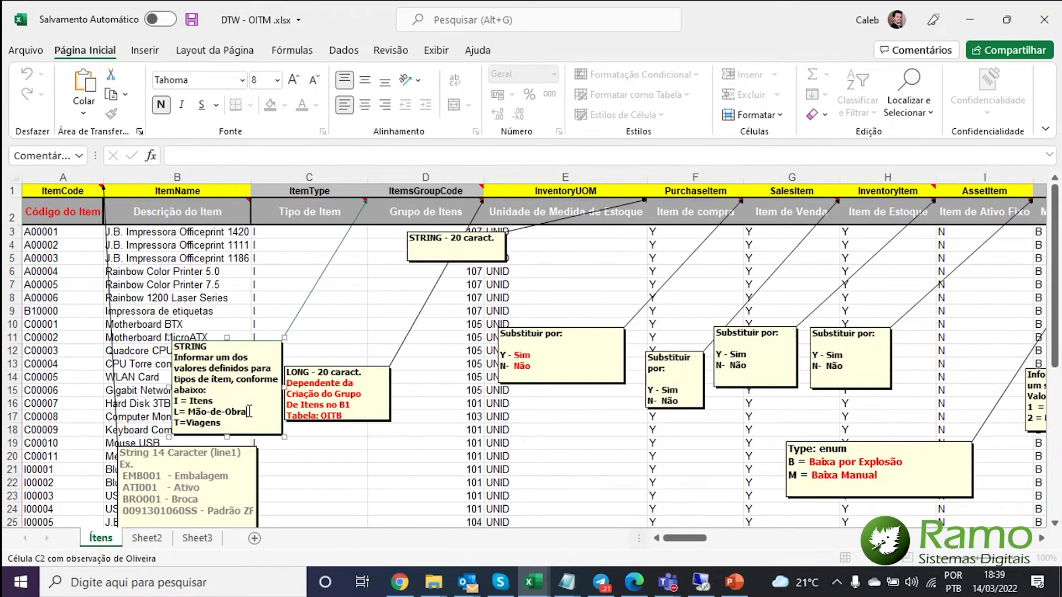
pyautogui.click(235, 422)
pyautogui.moveTo(700, 538); pyautogui.dragTo(661, 550)
pyautogui.click(1043, 20)
pyautogui.click(523, 310)
# - Close the other workbook and open DTW Treinamento.xlsx from the DTW Treinamento\PN folder
pyautogui.click(969, 21)
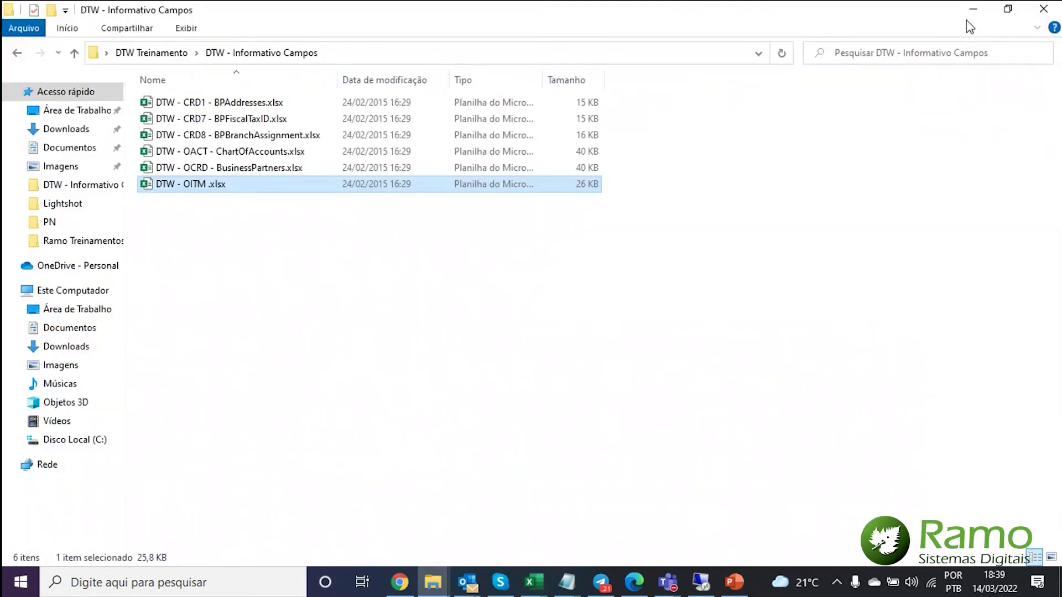
pyautogui.click(668, 205)
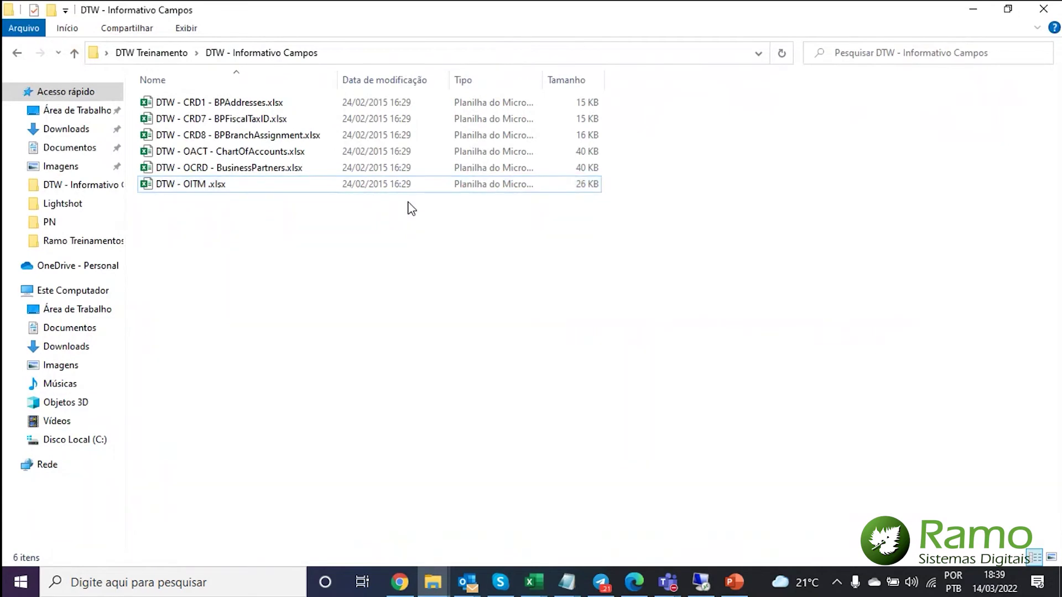
pyautogui.click(18, 53)
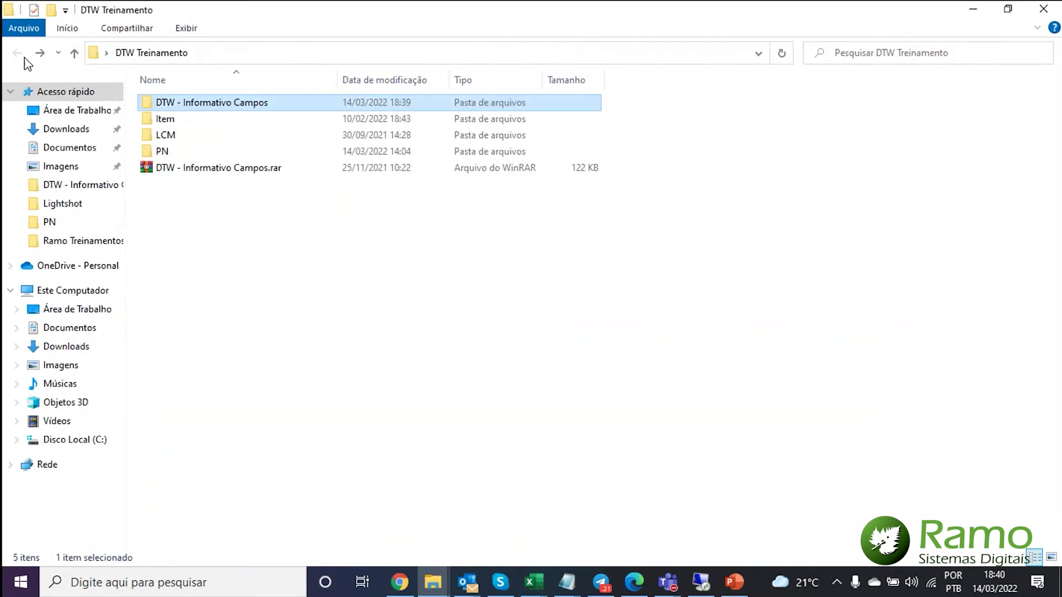
pyautogui.doubleClick(186, 151)
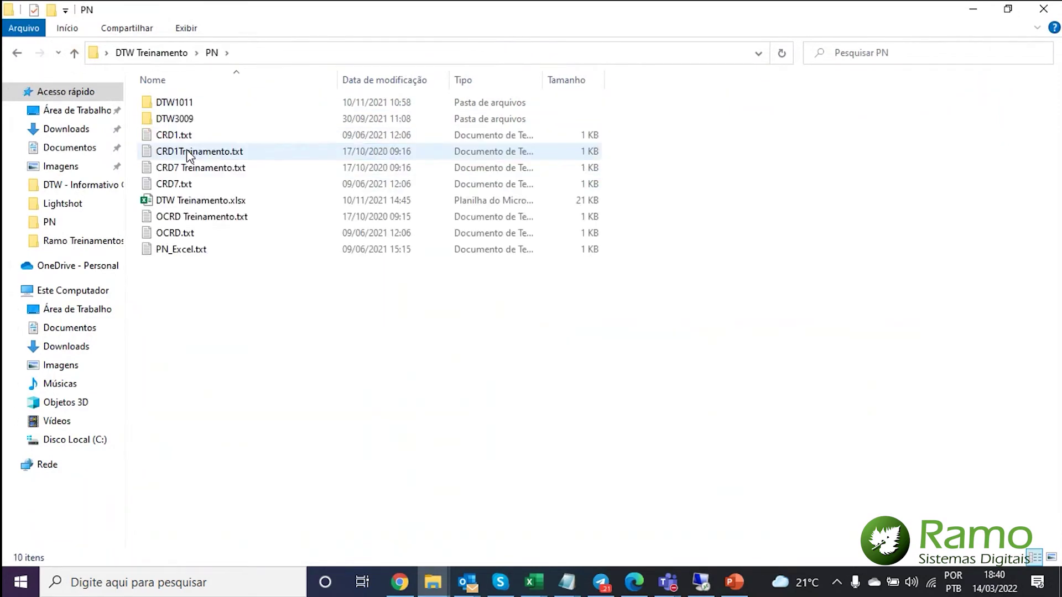
pyautogui.doubleClick(220, 201)
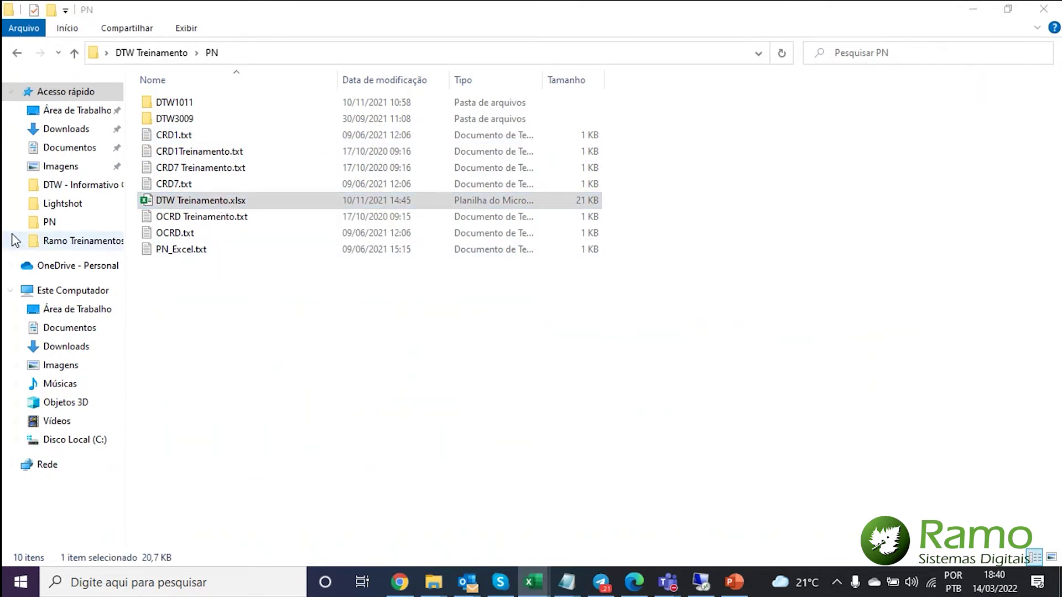
pyautogui.moveTo(3, 445); pyautogui.dragTo(525, 229)
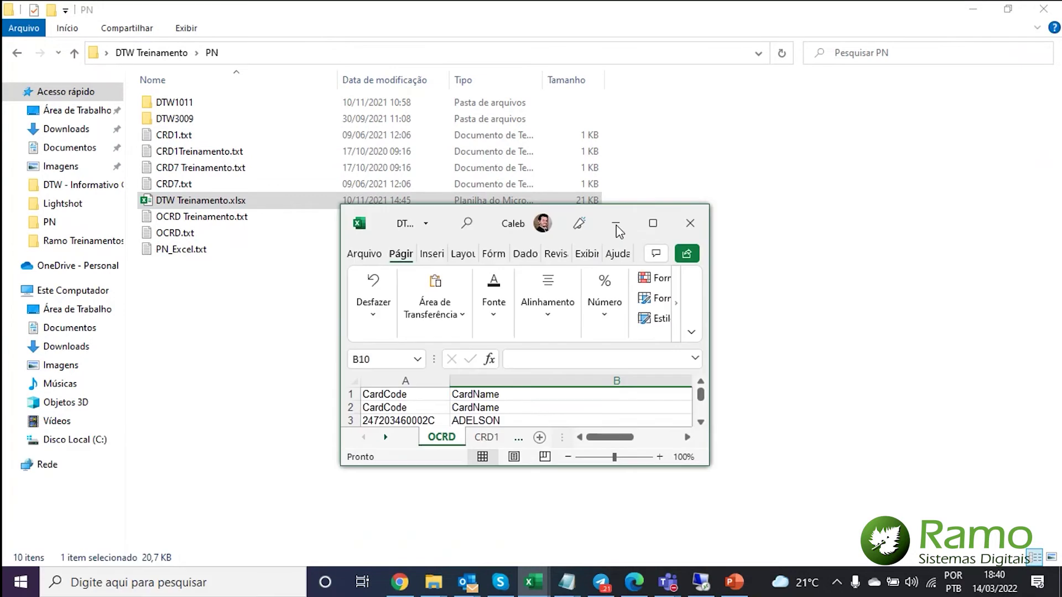
# - Maximize DTW Treinamento.xlsx, review the CRD1 and CRD7 sheets, return to OCRD, then switch to SAP Business One
pyautogui.click(654, 223)
pyautogui.moveTo(792, 539); pyautogui.dragTo(652, 538)
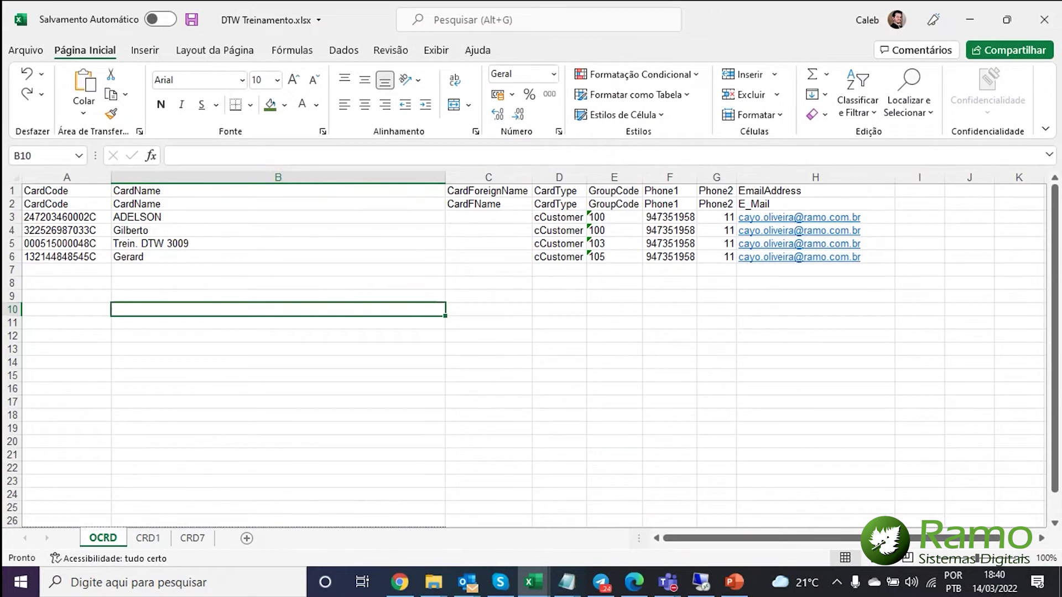
pyautogui.hotkey('alt', 'Tab')
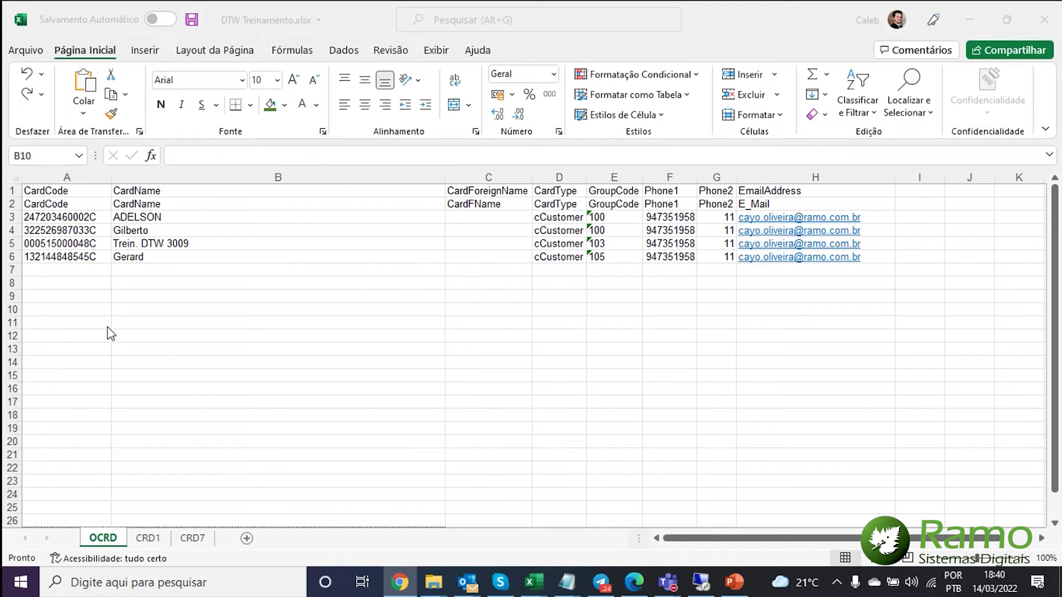
pyautogui.click(135, 545)
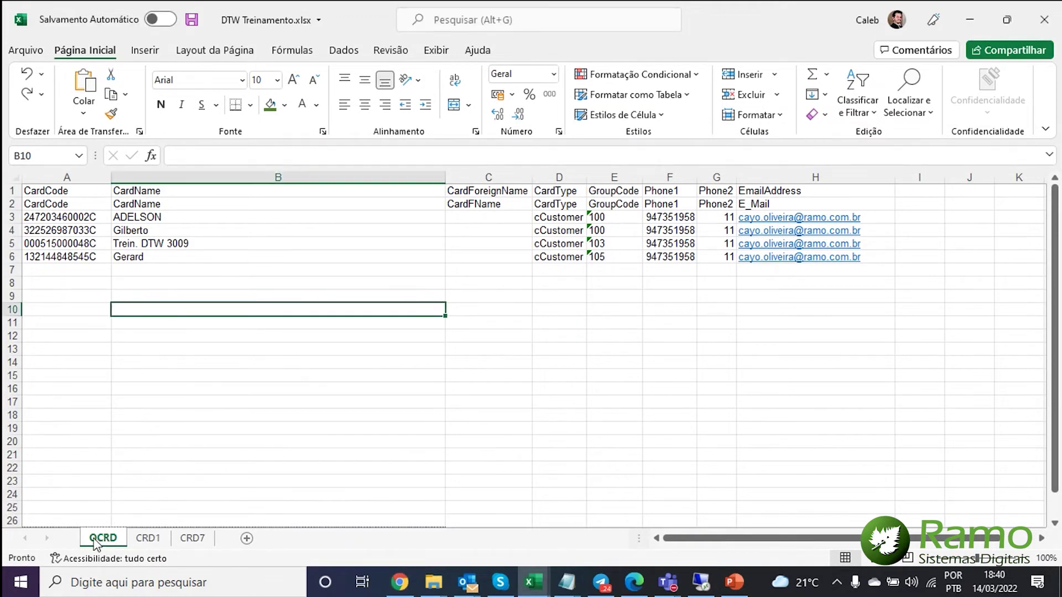
pyautogui.click(134, 541)
pyautogui.hotkey('ctrl', 'pagedown')
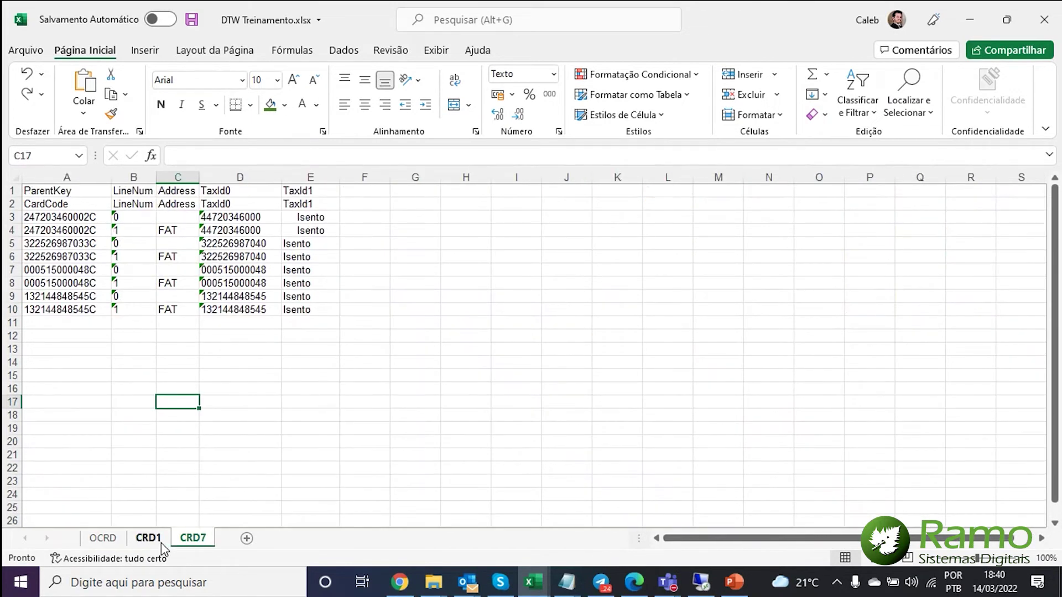
pyautogui.click(111, 531)
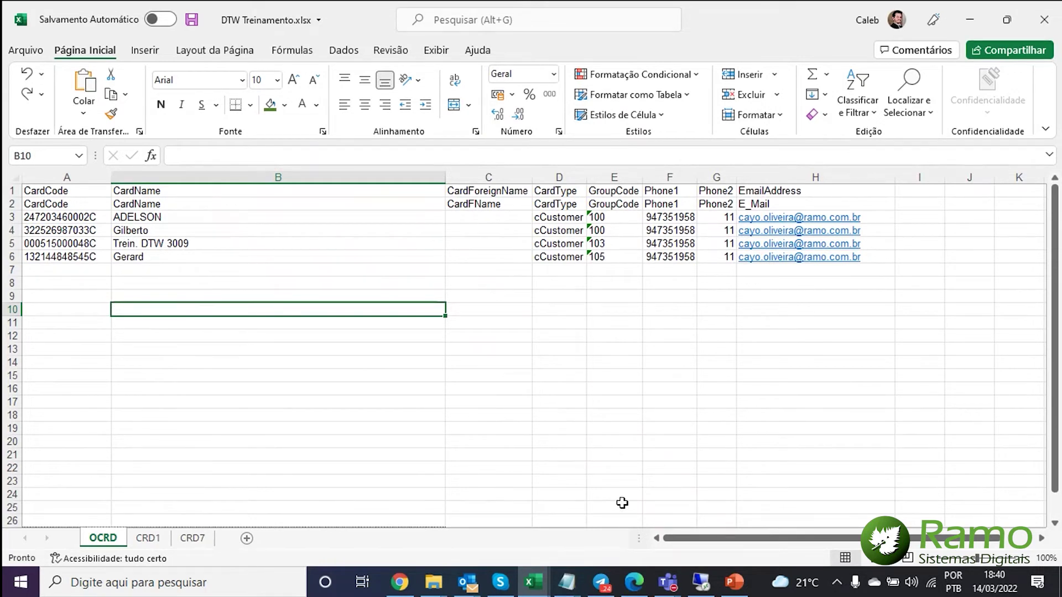
pyautogui.click(701, 585)
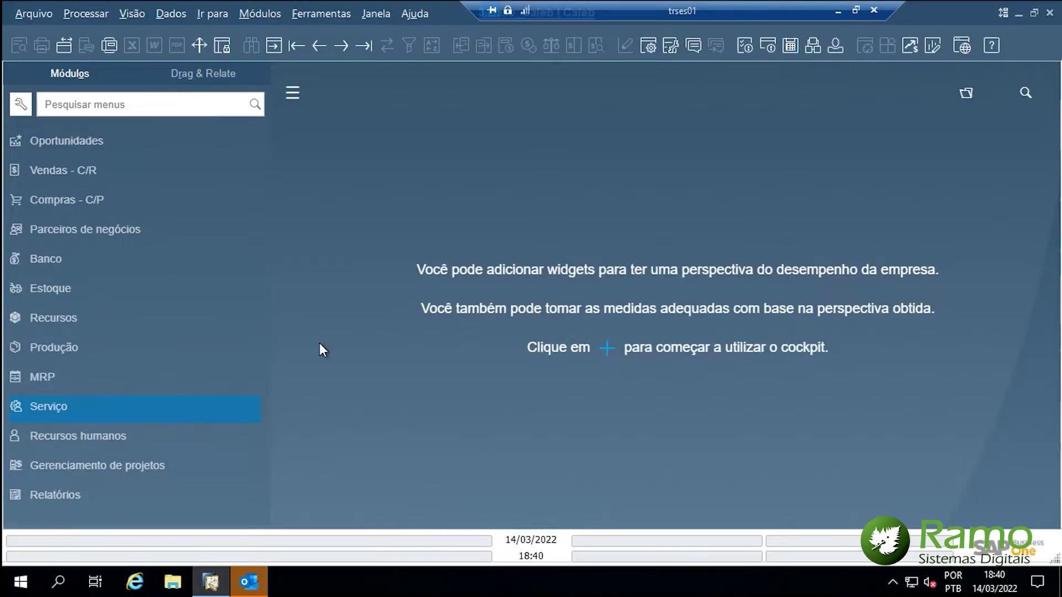
# - Open Parceiros de negócios > Cadastro do parceiro de negócios and hide the UDF panel
pyautogui.click(88, 223)
pyautogui.click(84, 163)
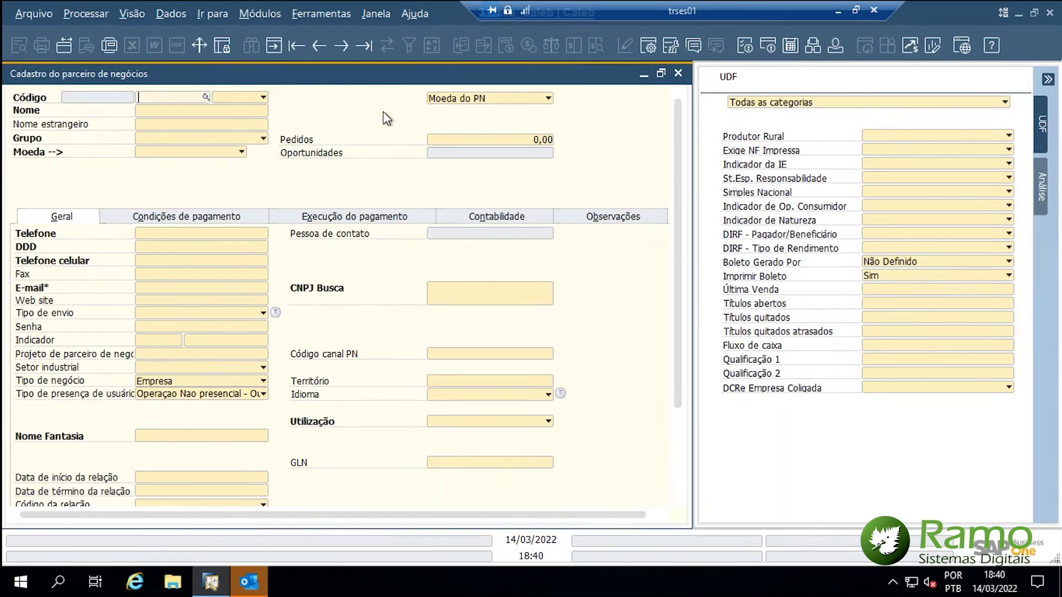
pyautogui.hotkey('ctrl', 'shift', 'u')
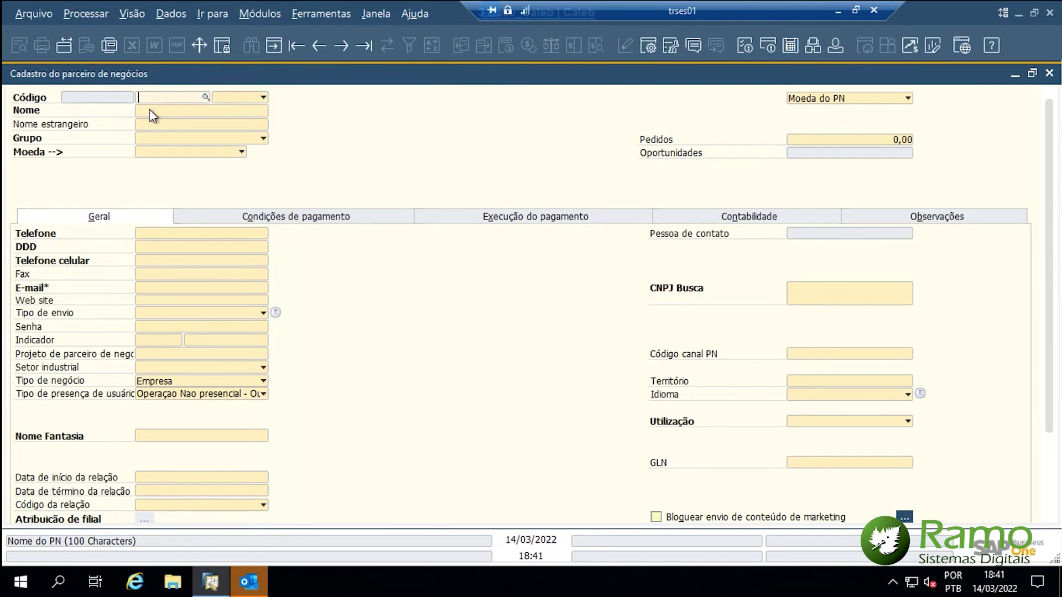
pyautogui.click(135, 19)
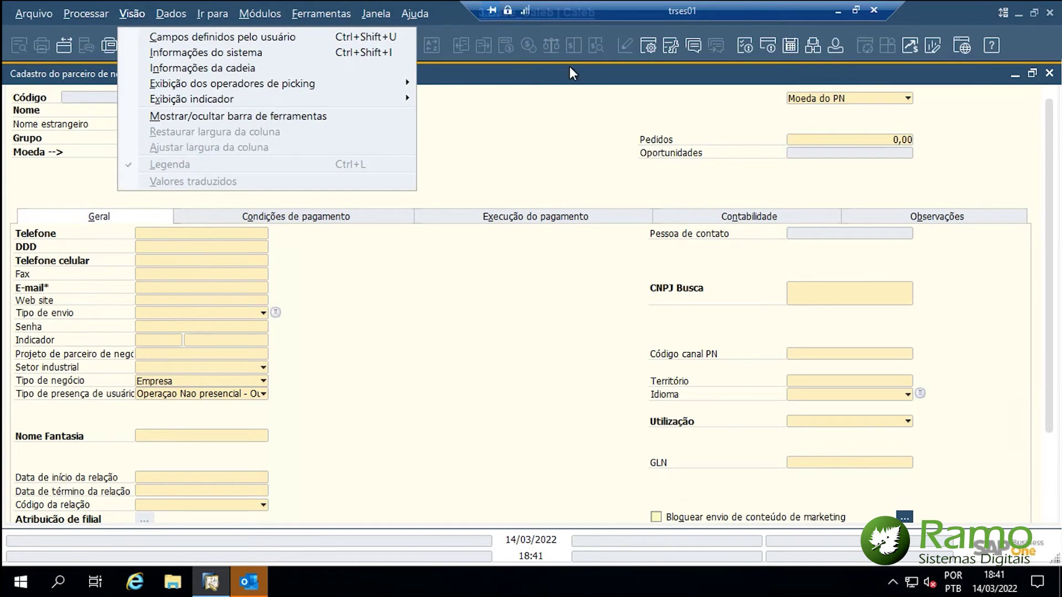
pyautogui.click(609, 115)
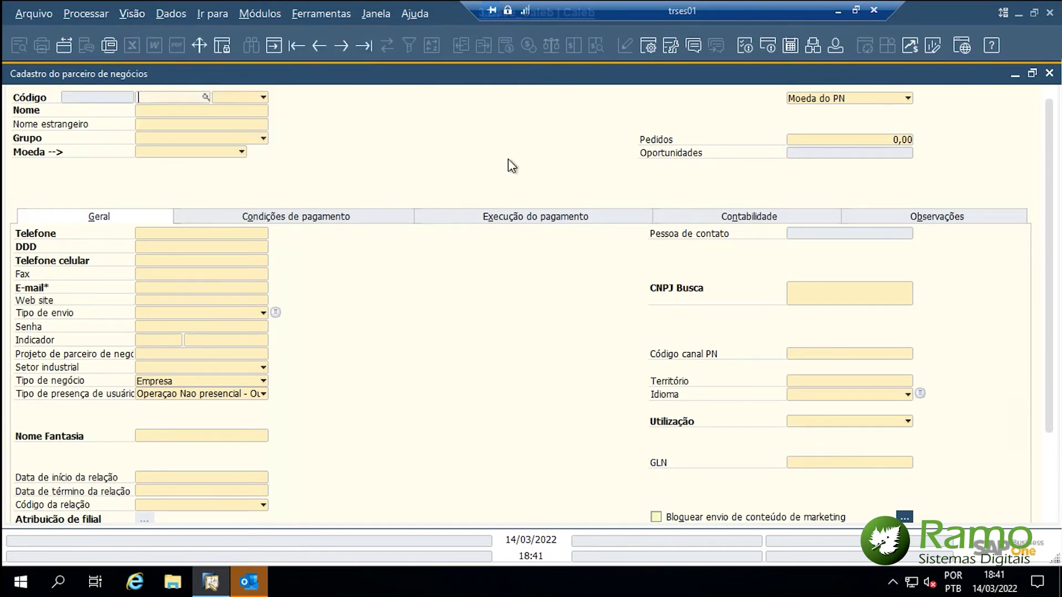
# - Look up a business partner record by entering the partner's name in Nome
pyautogui.click(182, 114)
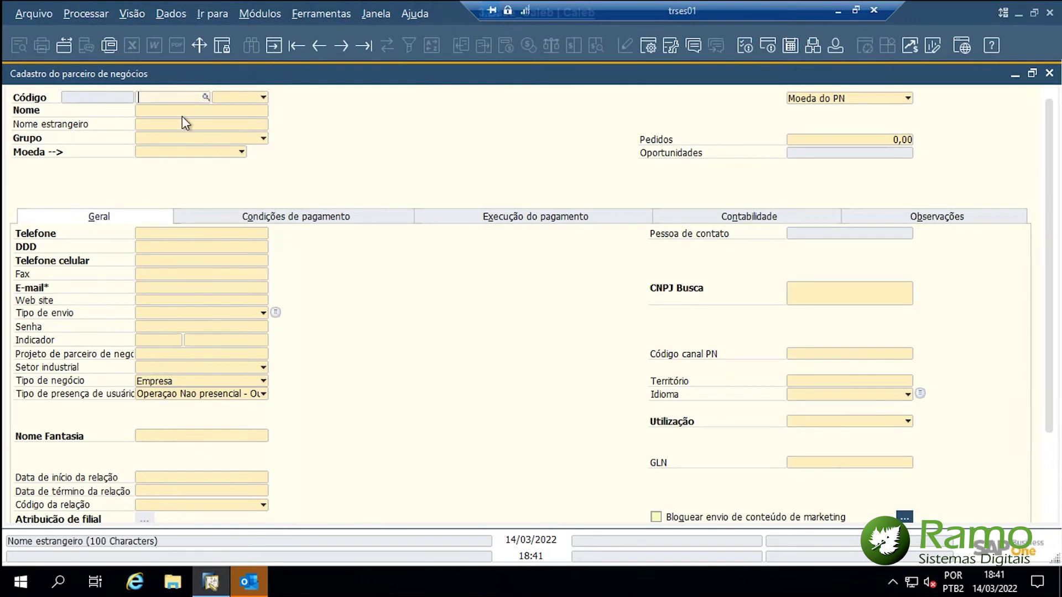
pyautogui.write('Rodolfo')
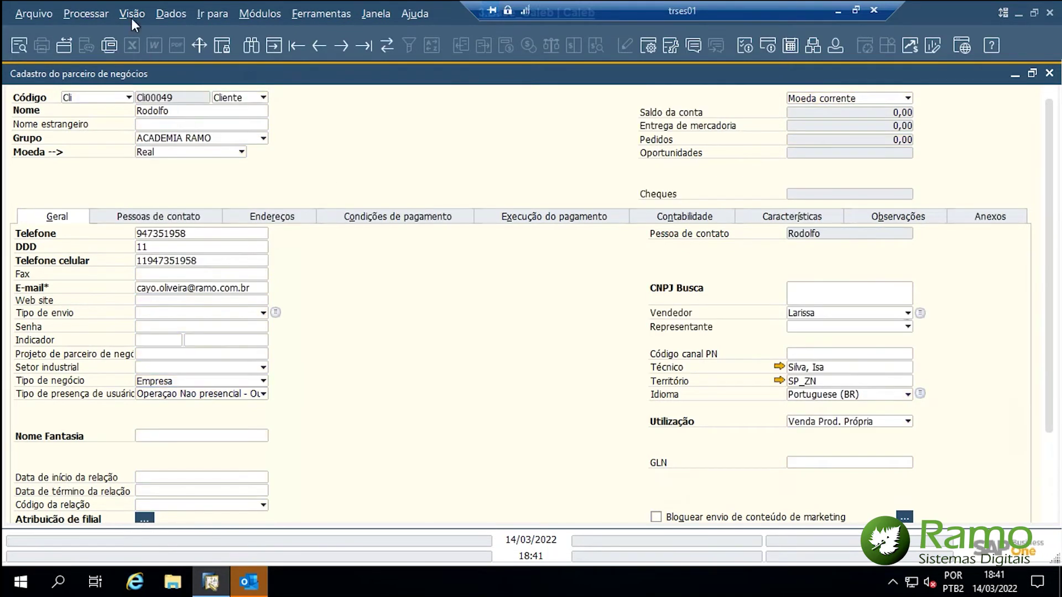
pyautogui.click(131, 17)
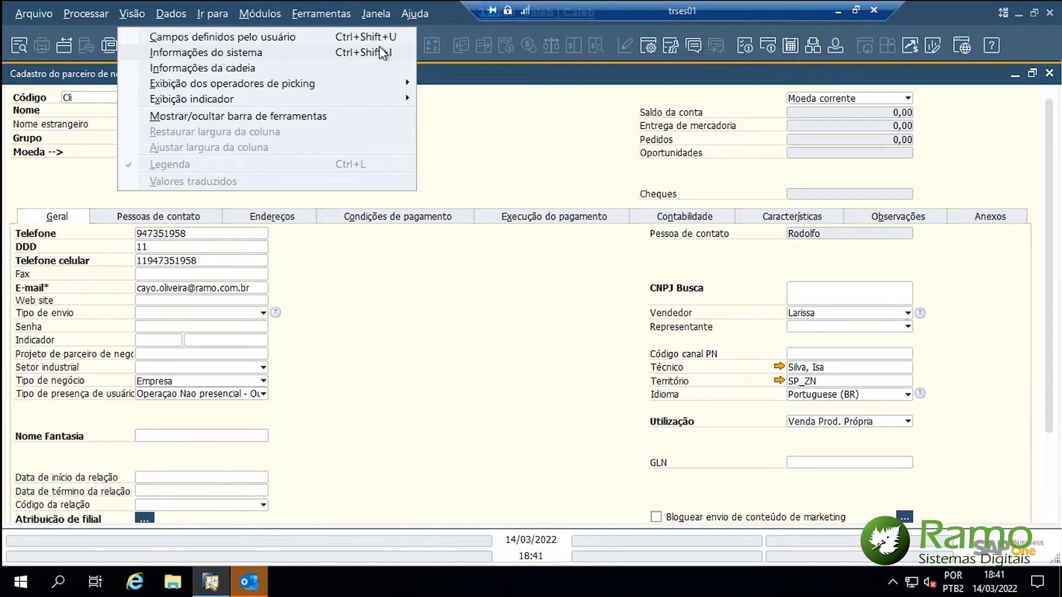
pyautogui.click(538, 151)
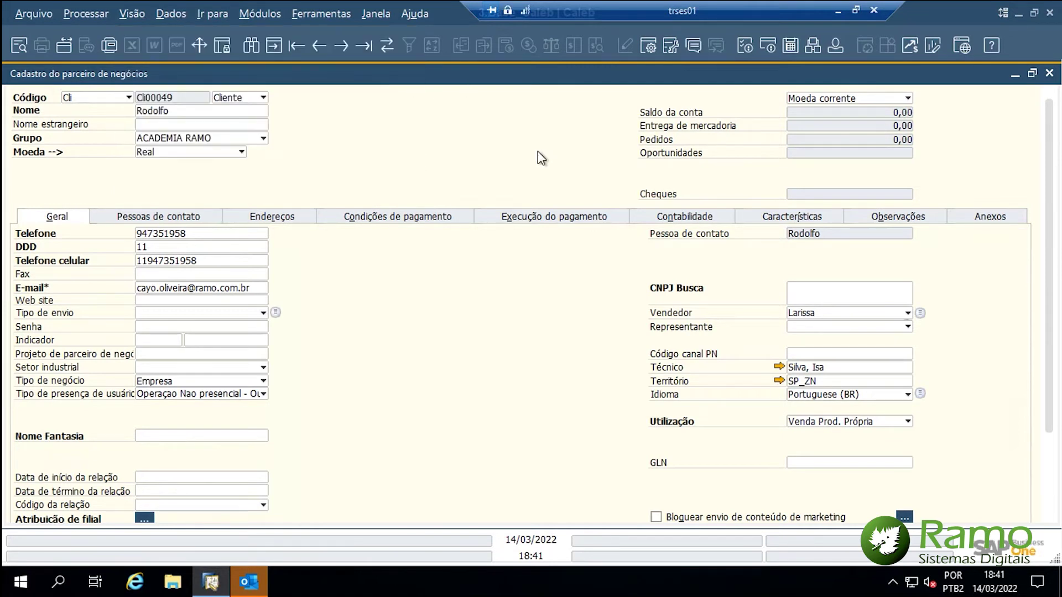
# - Enable Visão > Informações do sistema to see Nome maps to OCRD CardName, then return to Excel
pyautogui.click(132, 15)
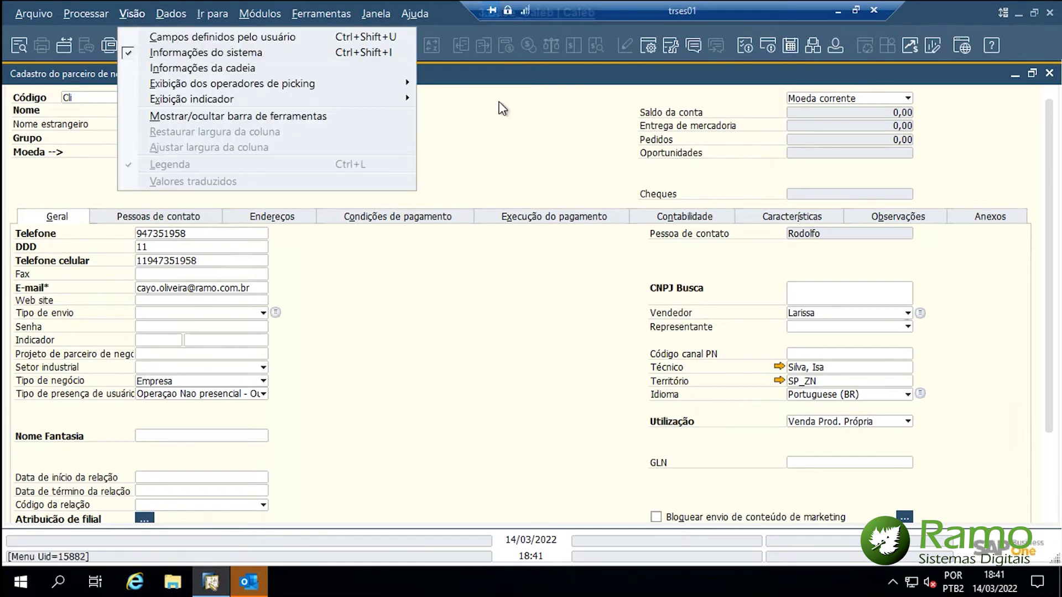
pyautogui.click(133, 52)
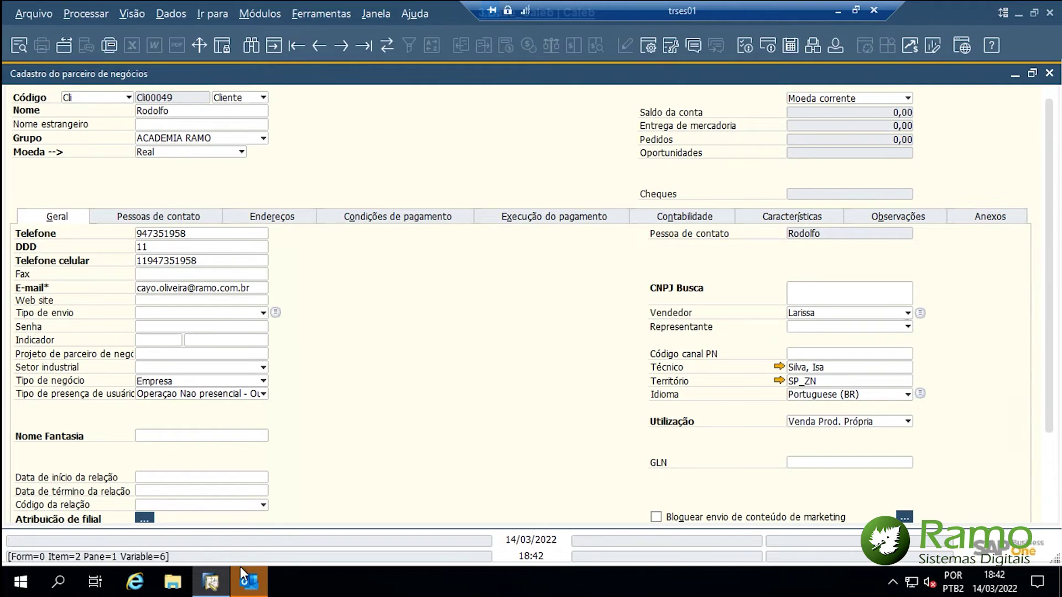
pyautogui.press('ctrl')
pyautogui.press('ctrl')
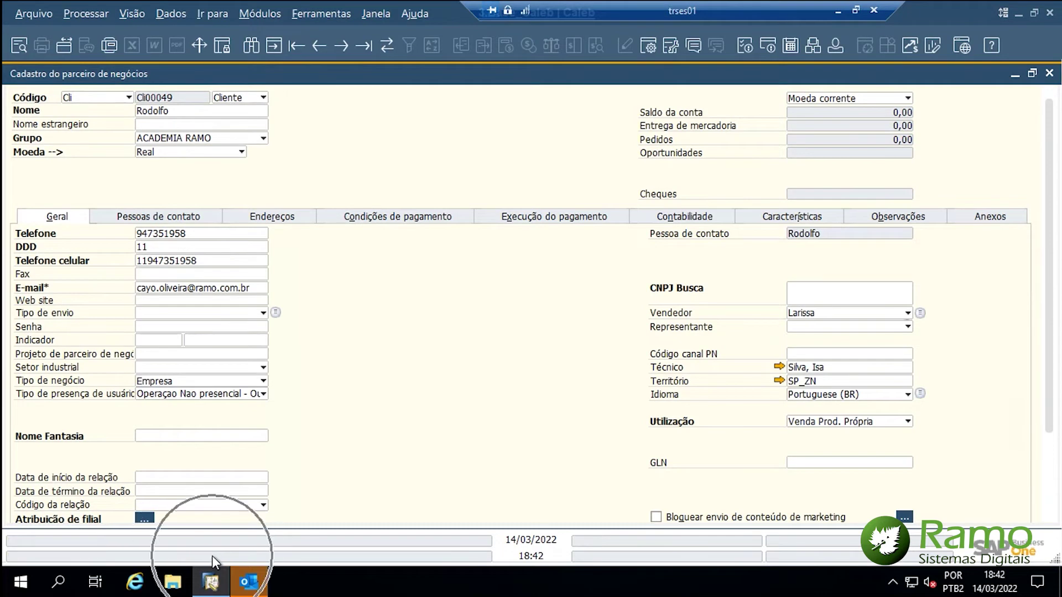
pyautogui.press('ctrl')
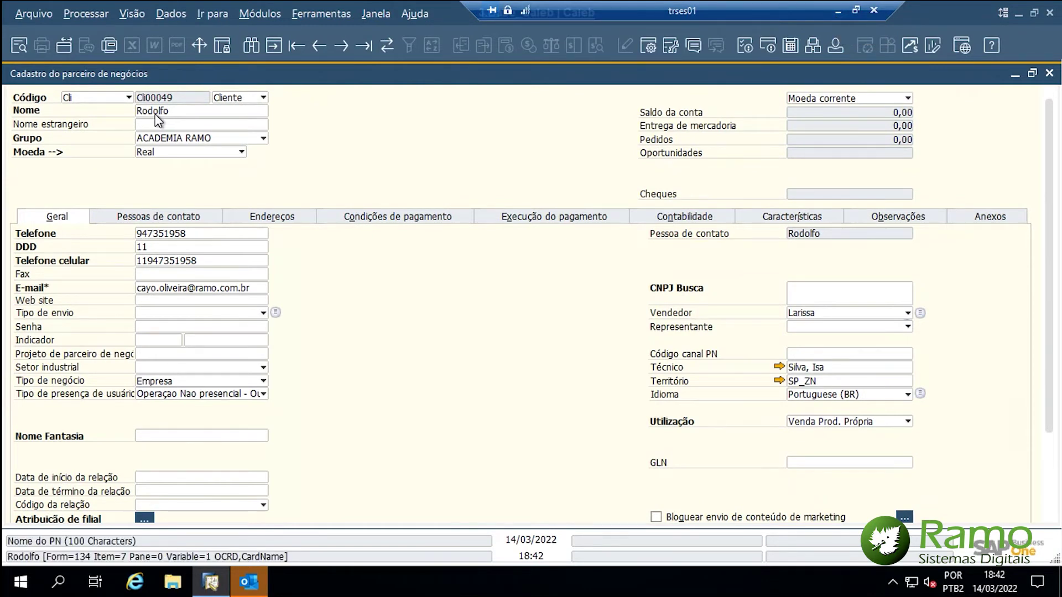
pyautogui.click(838, 10)
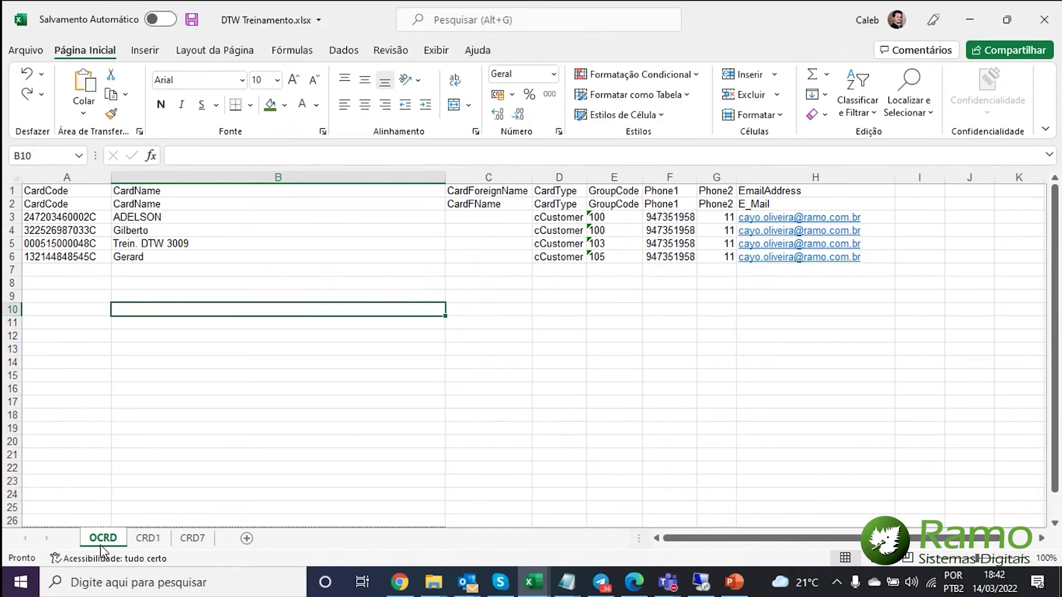
# - Re-paste the header rows over the CardCode cells A1:A2 and the CardName cells B1:B2
pyautogui.click(181, 188)
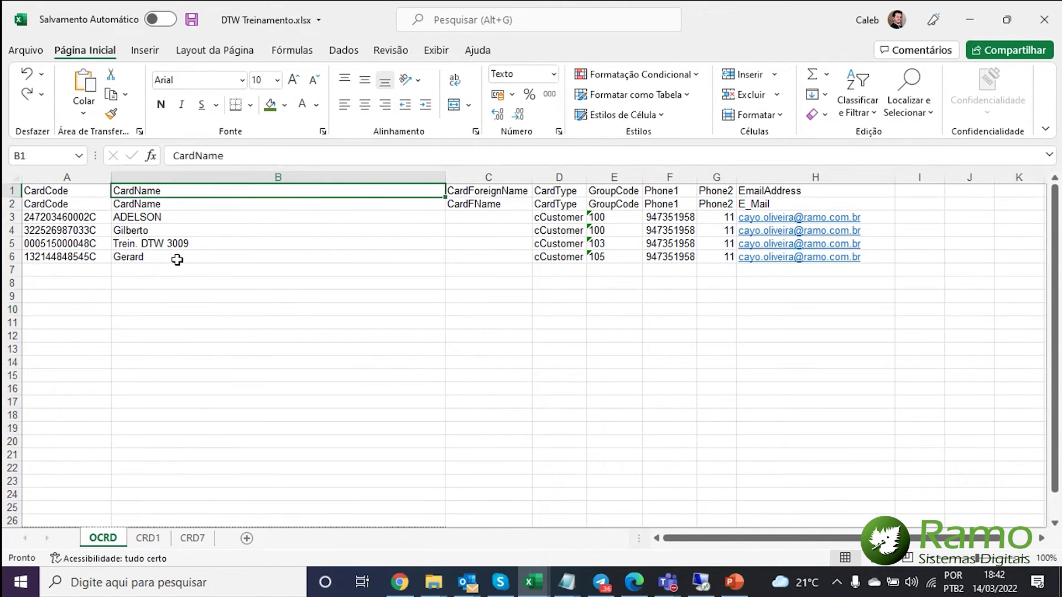
pyautogui.hotkey('alt', 'Tab')
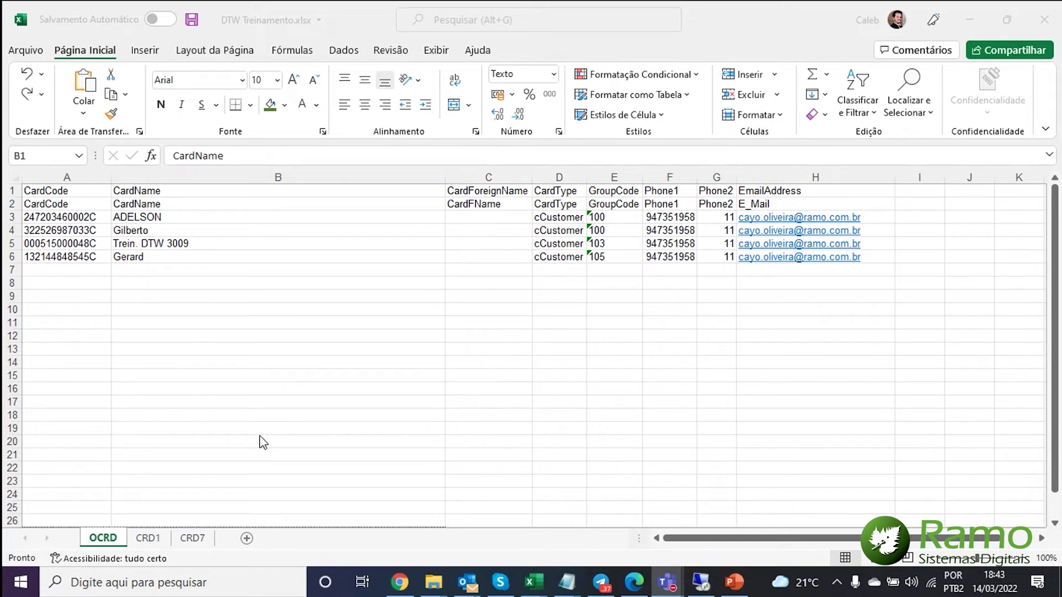
pyautogui.moveTo(68, 190); pyautogui.dragTo(70, 199)
pyautogui.hotkey('ctrl', 'v')
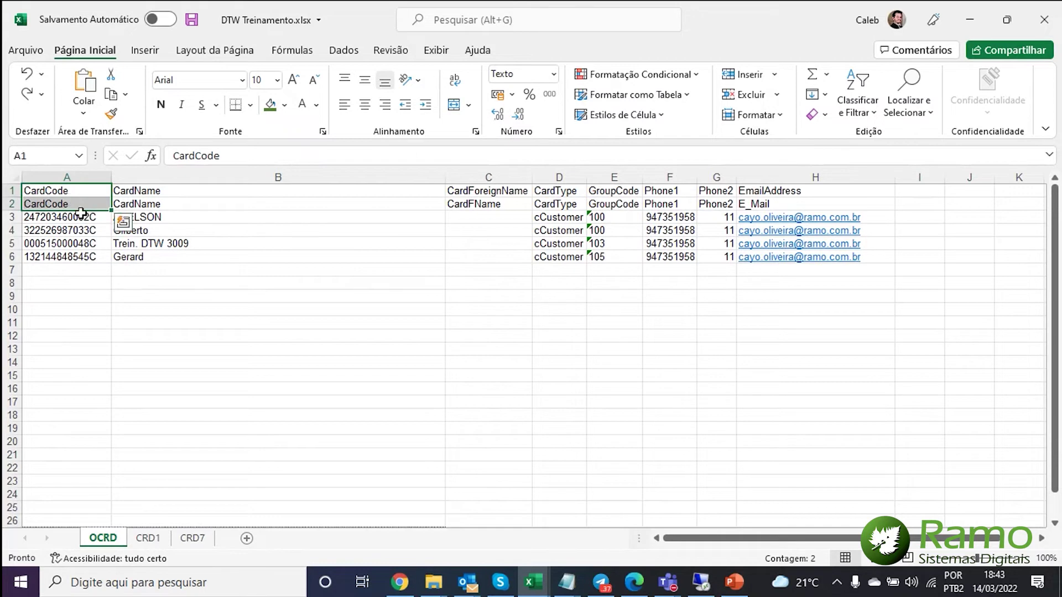
pyautogui.click(154, 190)
pyautogui.moveTo(153, 190); pyautogui.dragTo(154, 205)
pyautogui.hotkey('ctrl', 'v')
# - Re-paste the header rows over C1:C2, D1:E2 and F1:H2, then go to the CRD1 sheet
pyautogui.moveTo(497, 190); pyautogui.dragTo(555, 204)
pyautogui.hotkey('ctrl', 'v')
pyautogui.hotkey('ctrl', 'v')
pyautogui.moveTo(624, 191); pyautogui.dragTo(775, 206)
pyautogui.hotkey('ctrl', 'v')
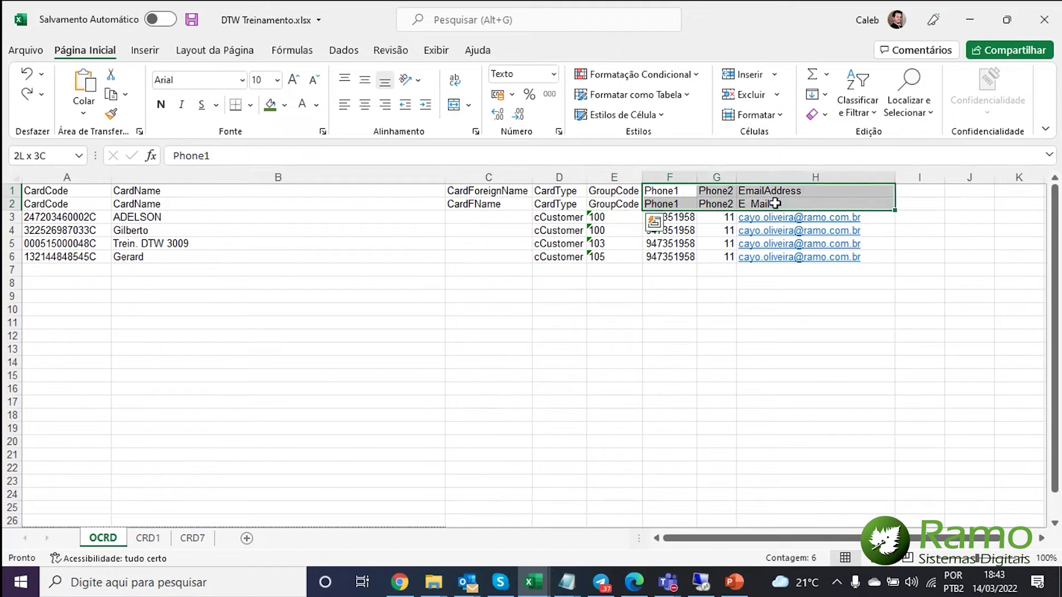
pyautogui.hotkey('ctrl', 'v')
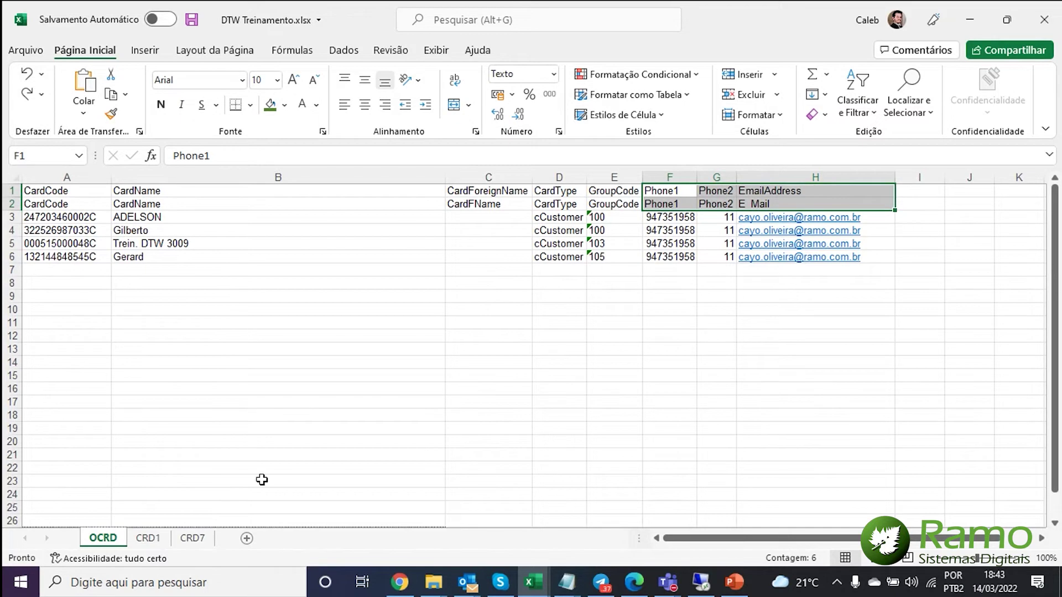
pyautogui.click(148, 540)
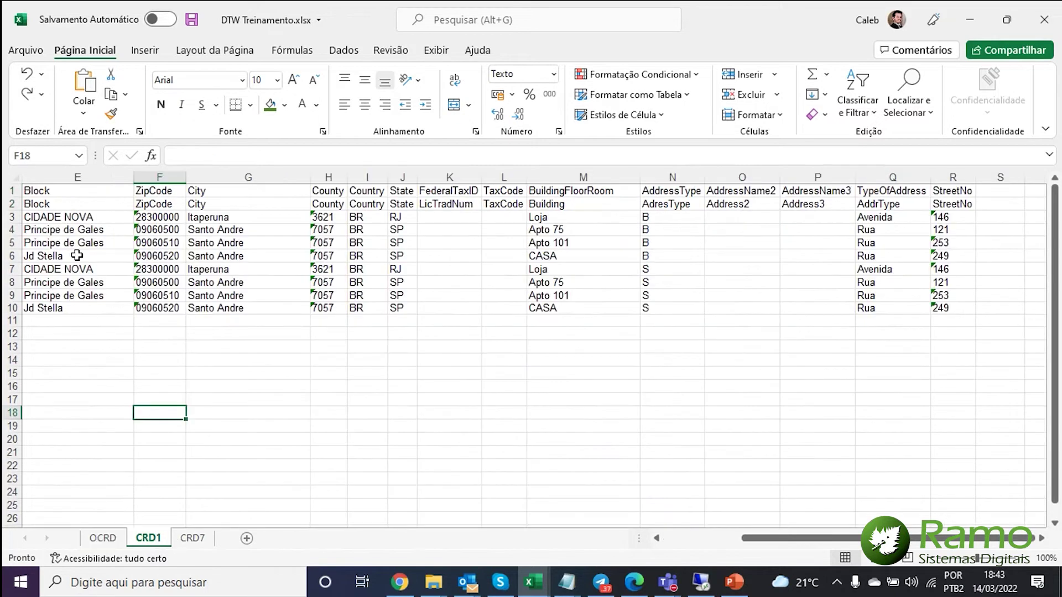
# - Check the partner CardCodes in CRD1 cells A2:A9, then switch to the CRD7 tax ID sheet
pyautogui.moveTo(744, 545); pyautogui.dragTo(346, 521)
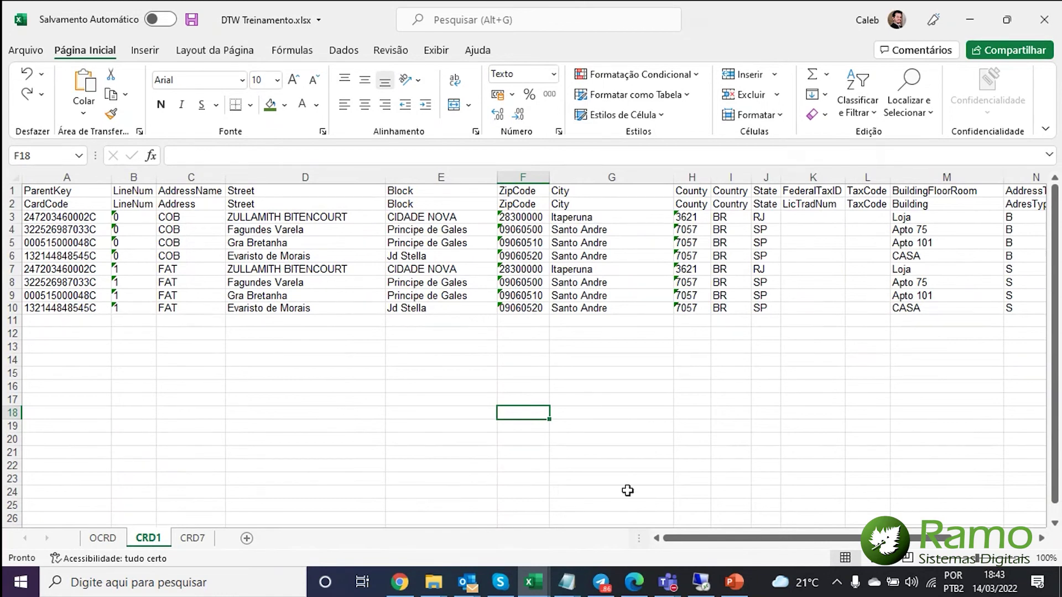
pyautogui.click(81, 204)
pyautogui.moveTo(80, 204); pyautogui.dragTo(75, 298)
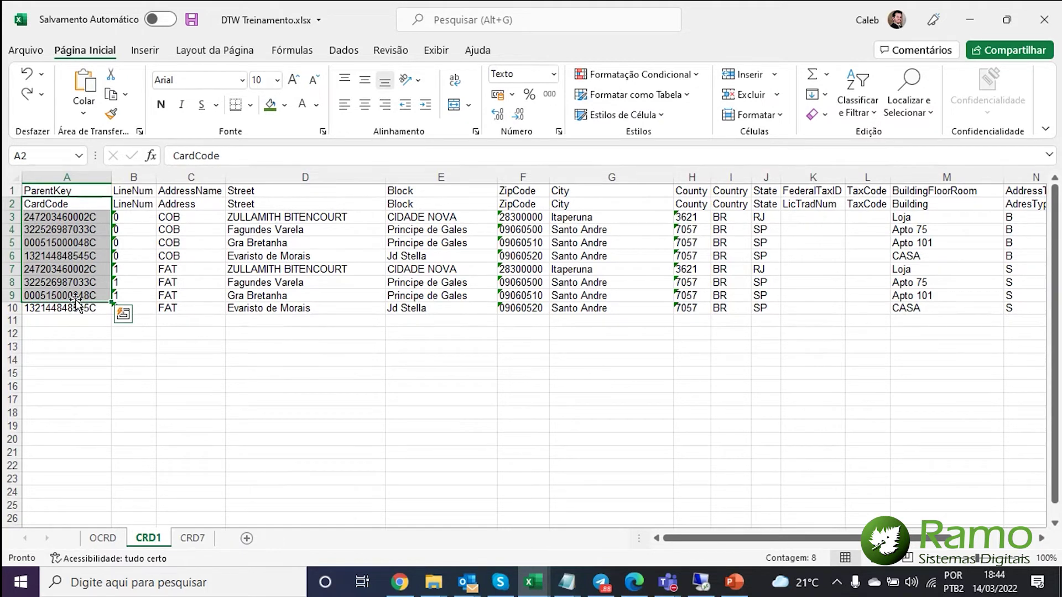
pyautogui.click(122, 313)
pyautogui.click(80, 243)
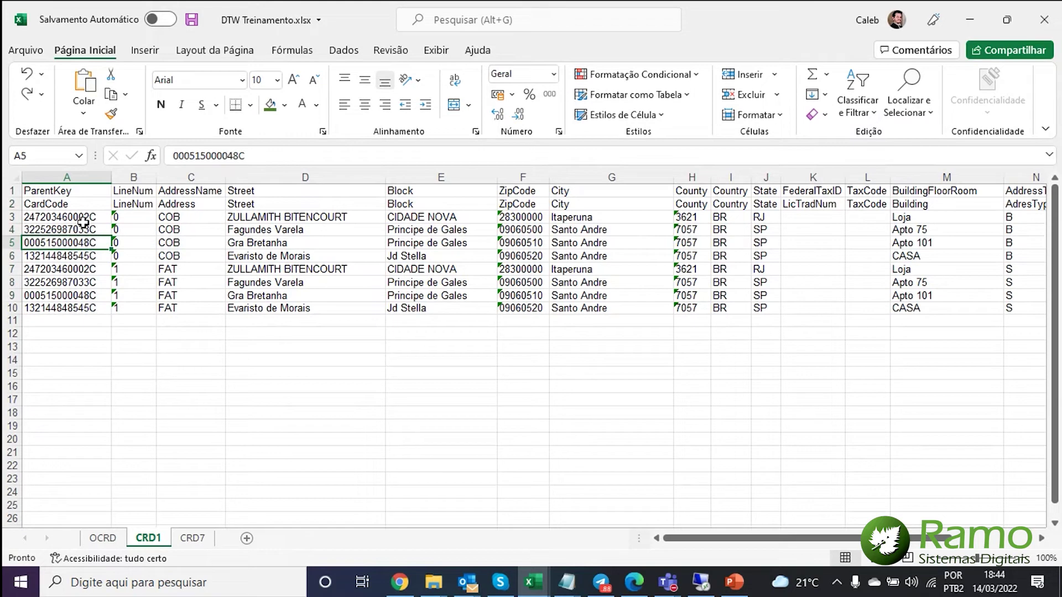
pyautogui.click(81, 193)
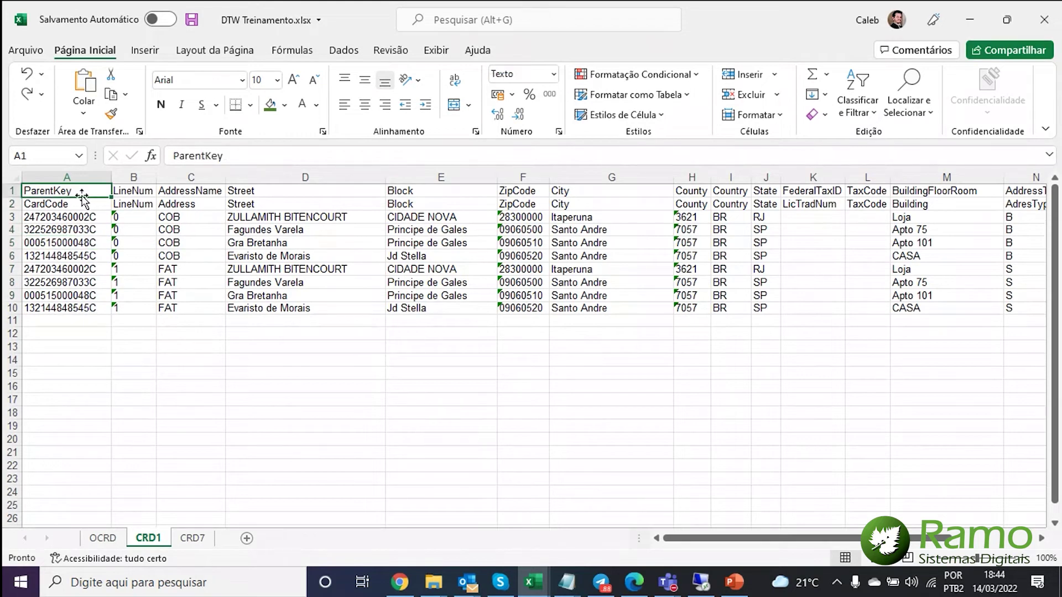
pyautogui.click(75, 222)
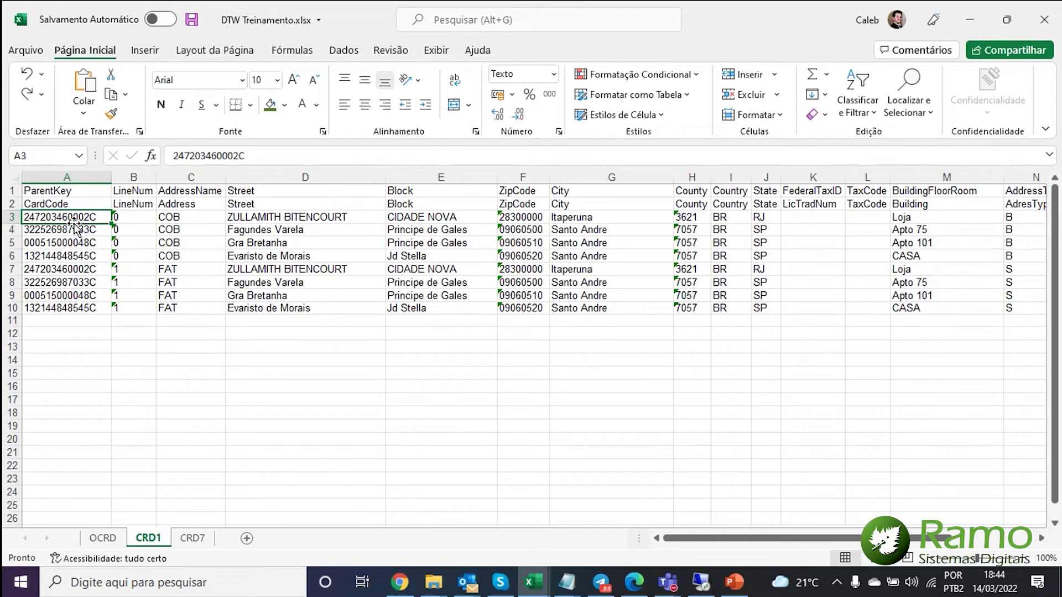
pyautogui.click(193, 538)
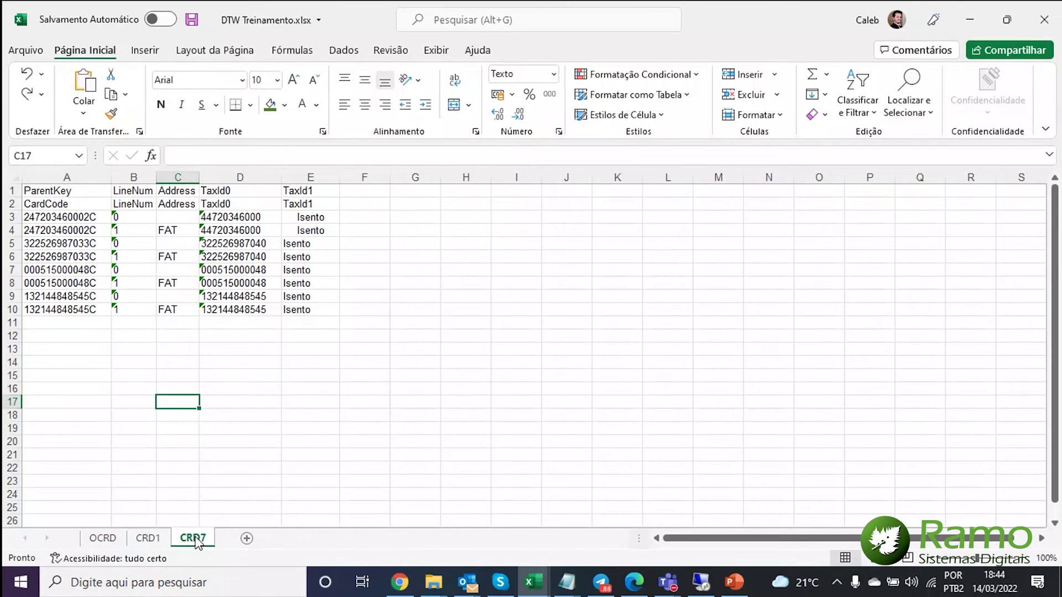
# - Check the partner code in CRD7 cell A7, then select the empty cell A7 on OCRD
pyautogui.click(86, 272)
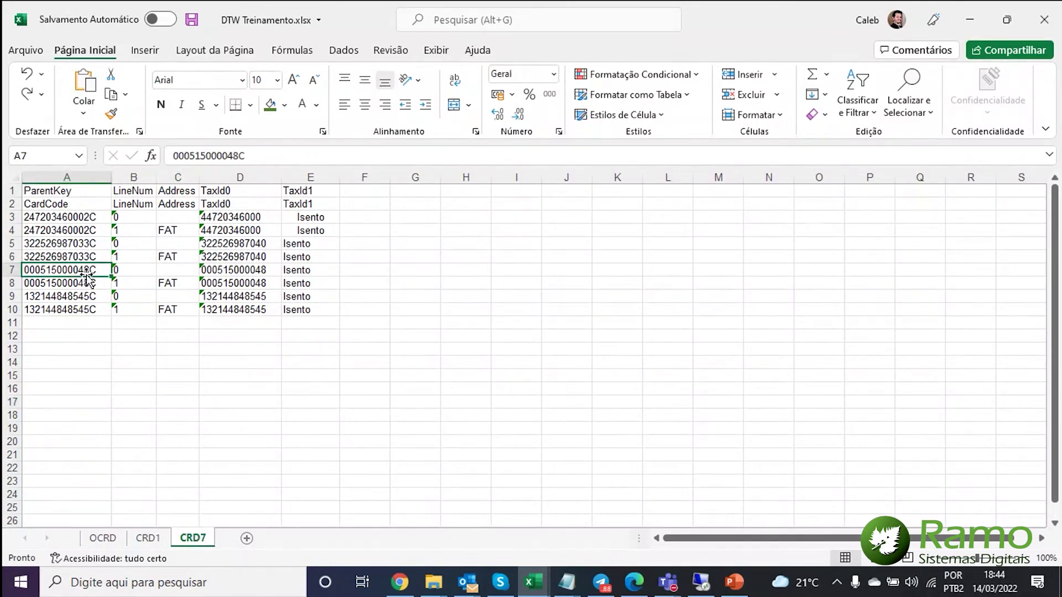
pyautogui.click(103, 537)
pyautogui.click(60, 281)
pyautogui.click(53, 270)
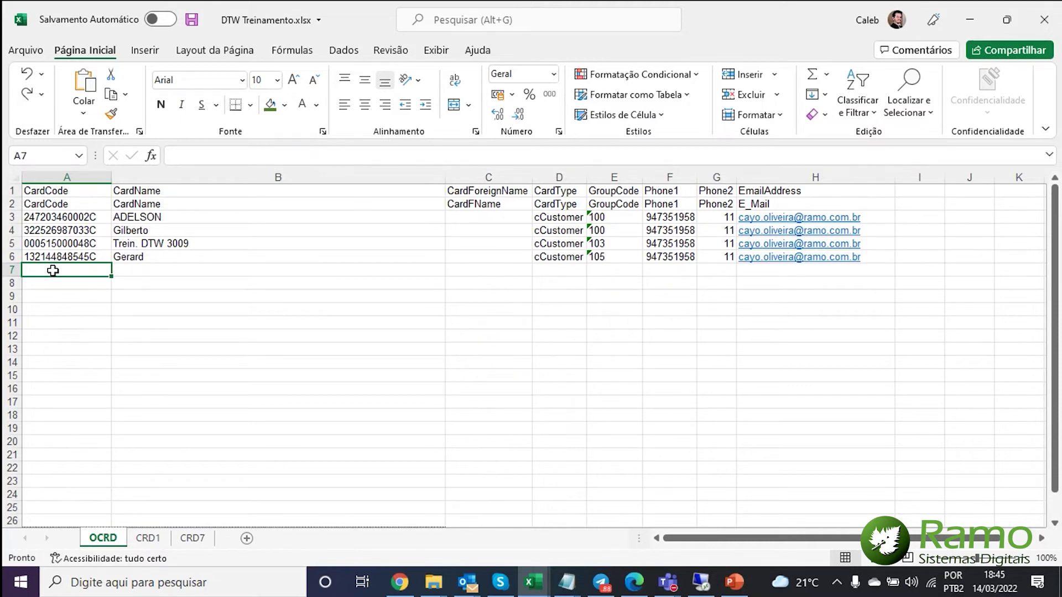
pyautogui.write('123456')
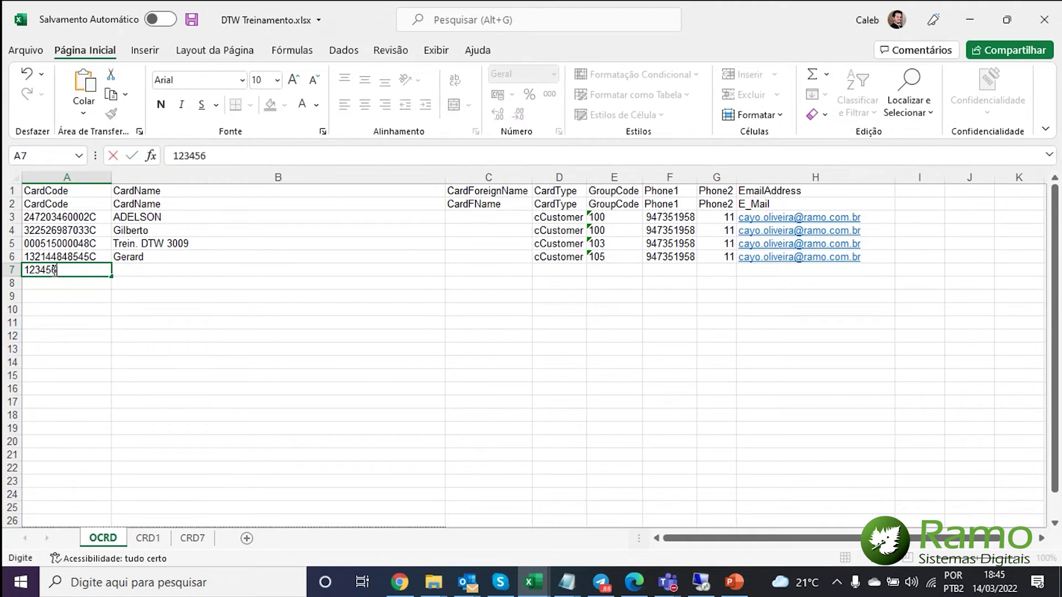
pyautogui.write('55478C')
pyautogui.press('BackSpace')
pyautogui.write('9C')
pyautogui.press('Return')
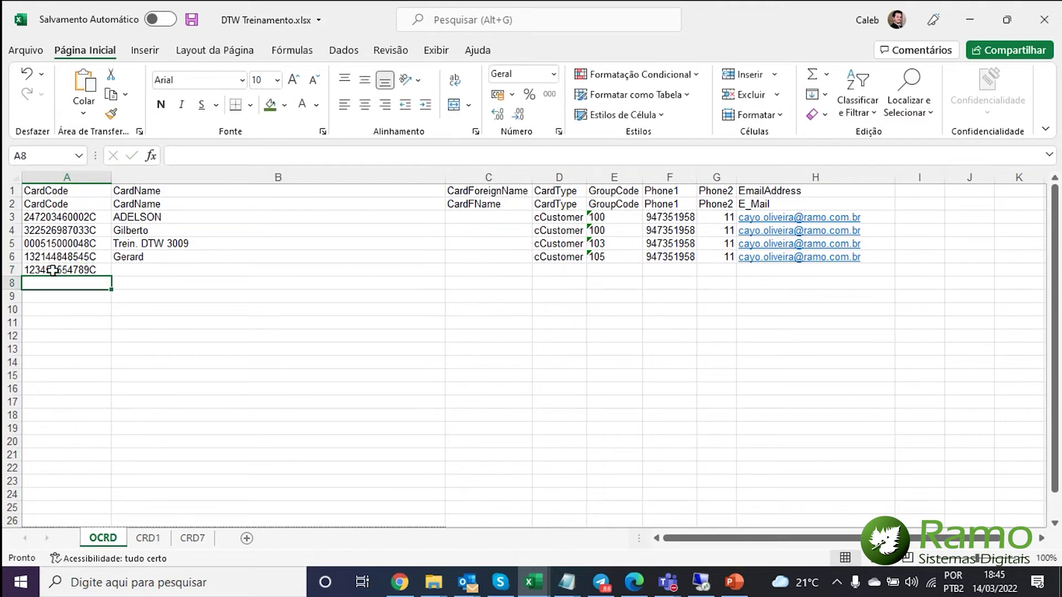
pyautogui.click(52, 269)
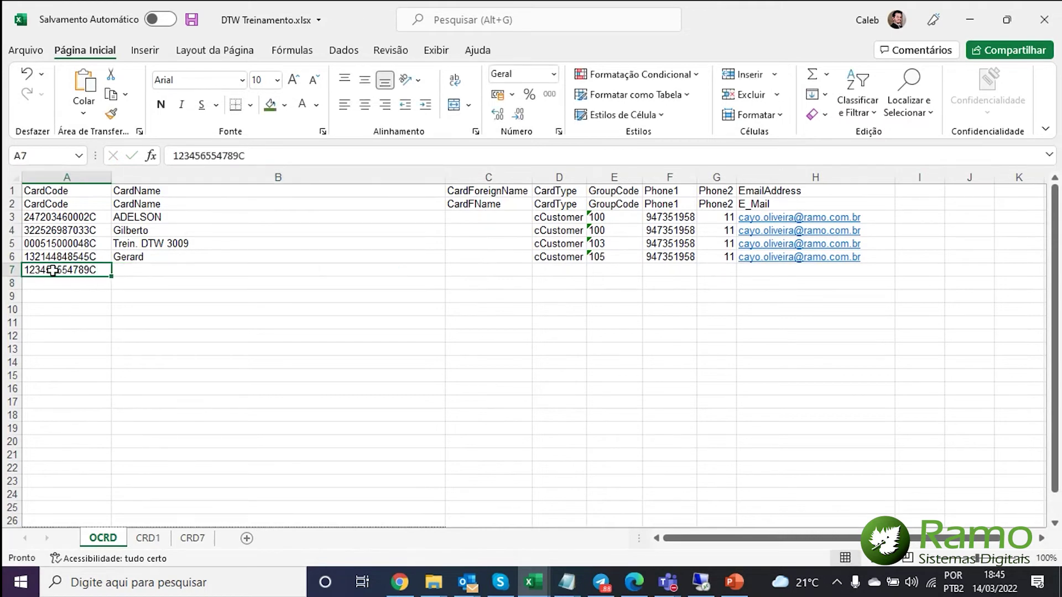
pyautogui.press('Up')
pyautogui.press('Up')
pyautogui.press('Up')
pyautogui.press('Up')
pyautogui.press('Right')
pyautogui.press('Left')
pyautogui.press('Down')
pyautogui.press('Down')
pyautogui.press('Down')
pyautogui.press('Down')
pyautogui.press('Right')
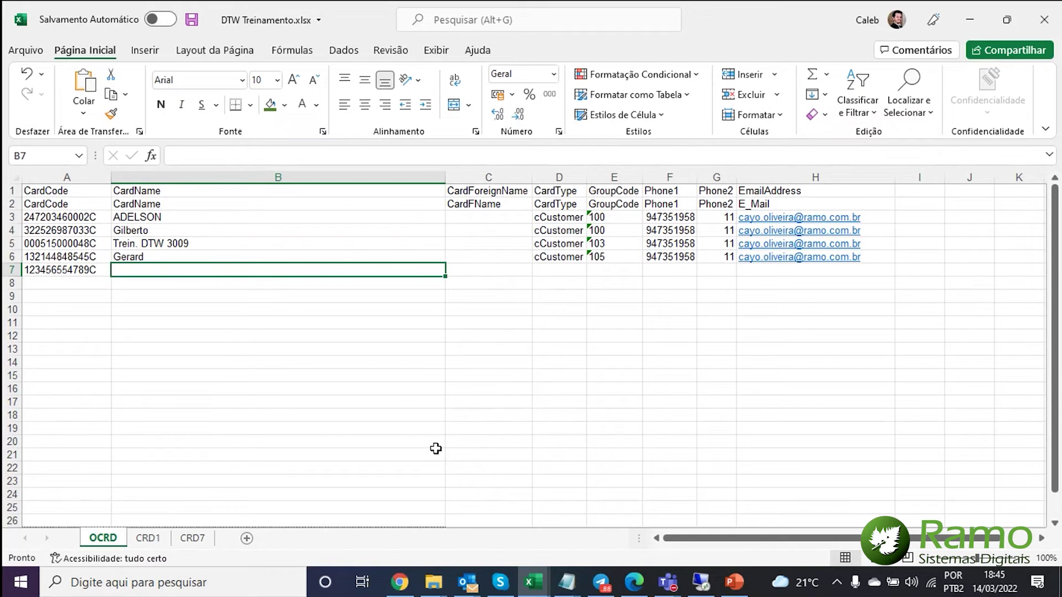
# - Fill foreign name C7 with Import DTW and give B7 a new card name
pyautogui.write('Import DTW')
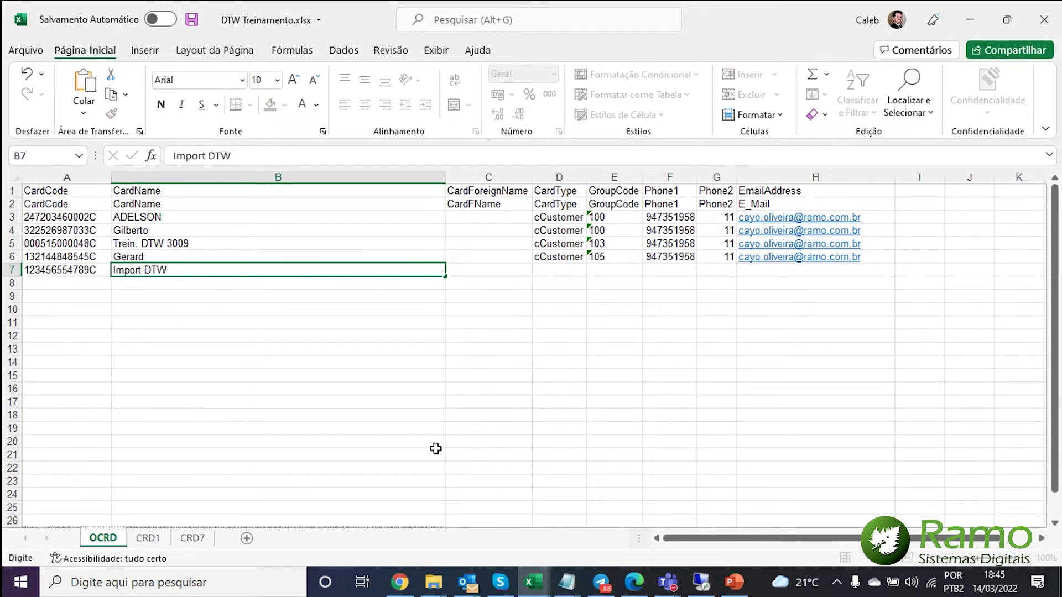
pyautogui.press('Tab')
pyautogui.press('Left')
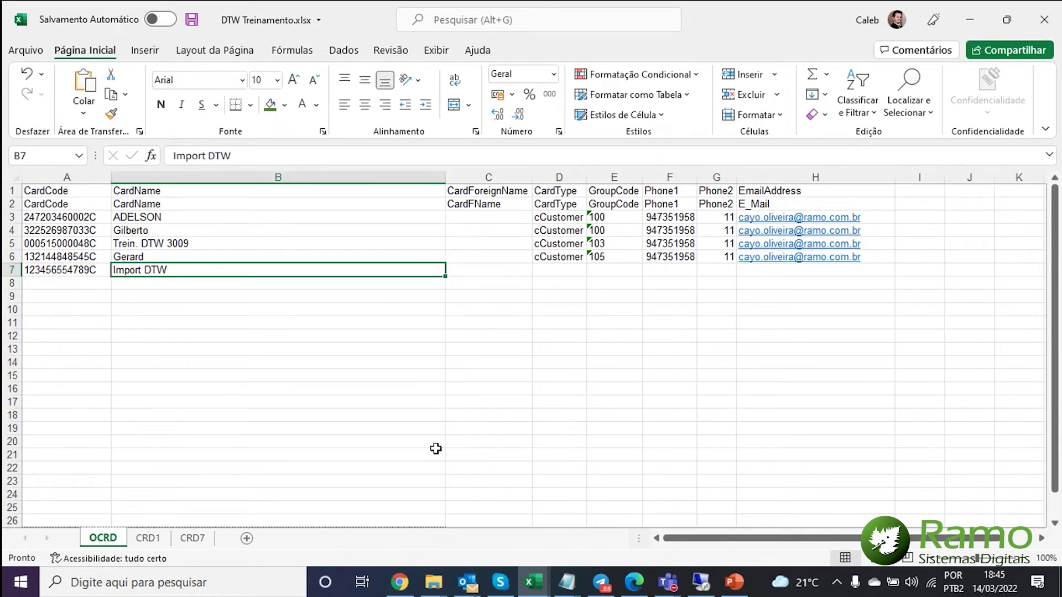
pyautogui.hotkey('ctrl', 'c')
pyautogui.press('Right')
pyautogui.hotkey('ctrl', 'v')
pyautogui.press('Left')
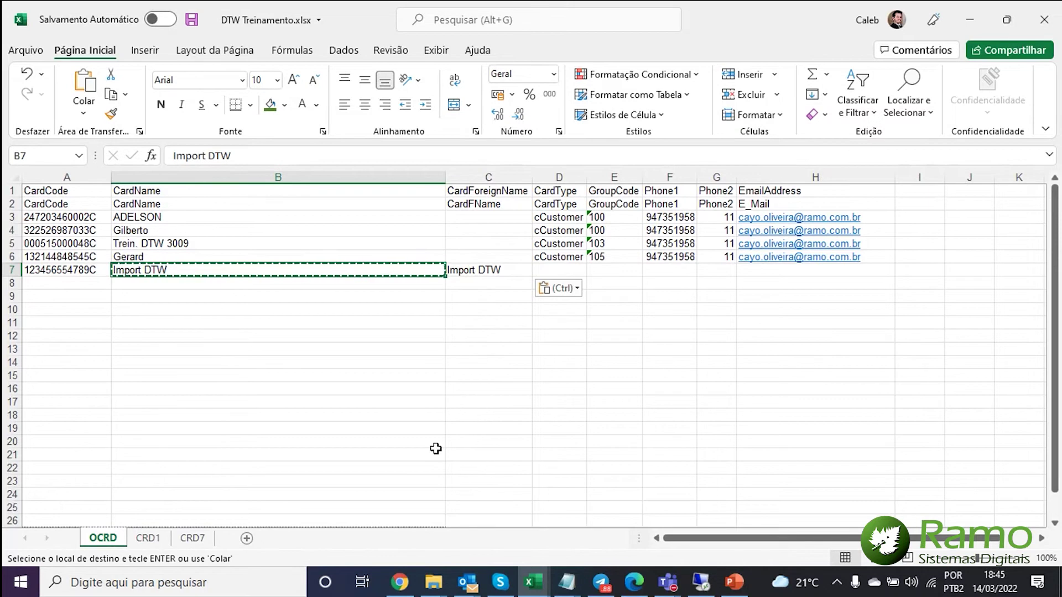
pyautogui.press('BackSpace')
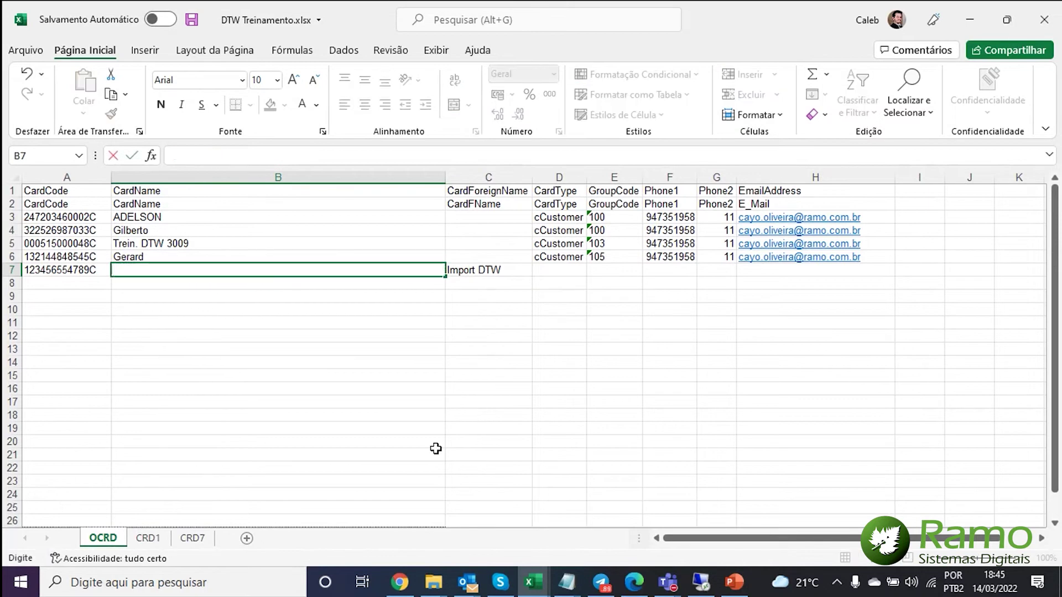
pyautogui.write('Caleb DTW')
pyautogui.press('Return')
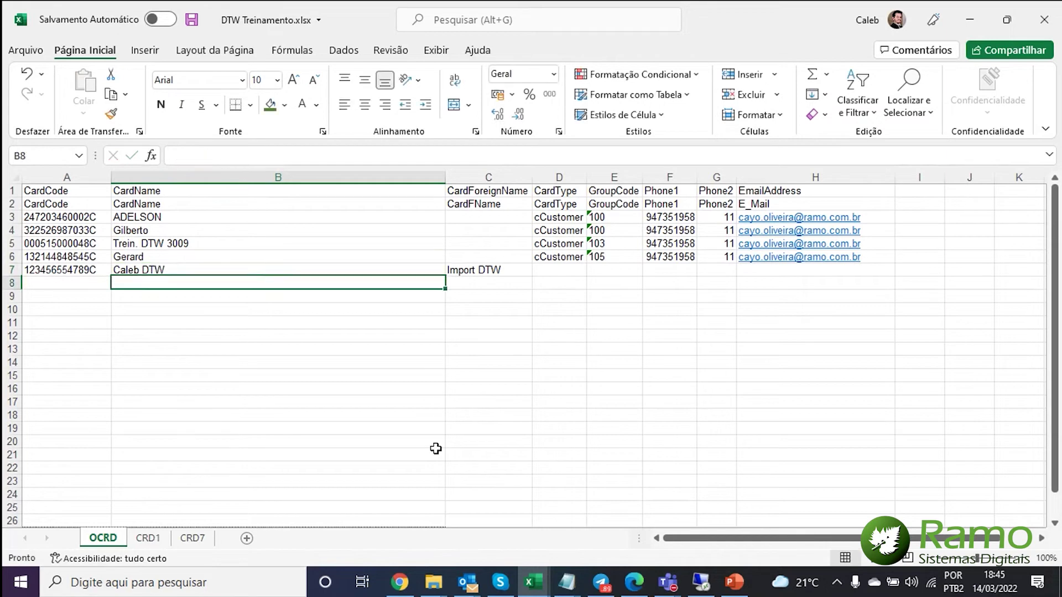
pyautogui.press('Up')
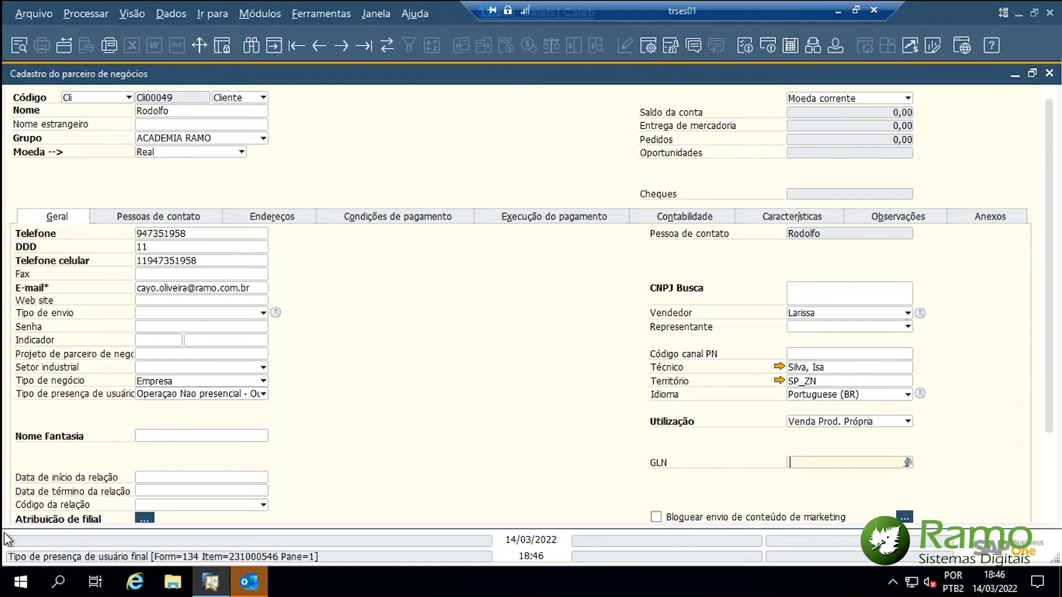
# - Look over the customer's master data in SAP, then return to OCRD cell D7 in Excel
pyautogui.press('ctrl')
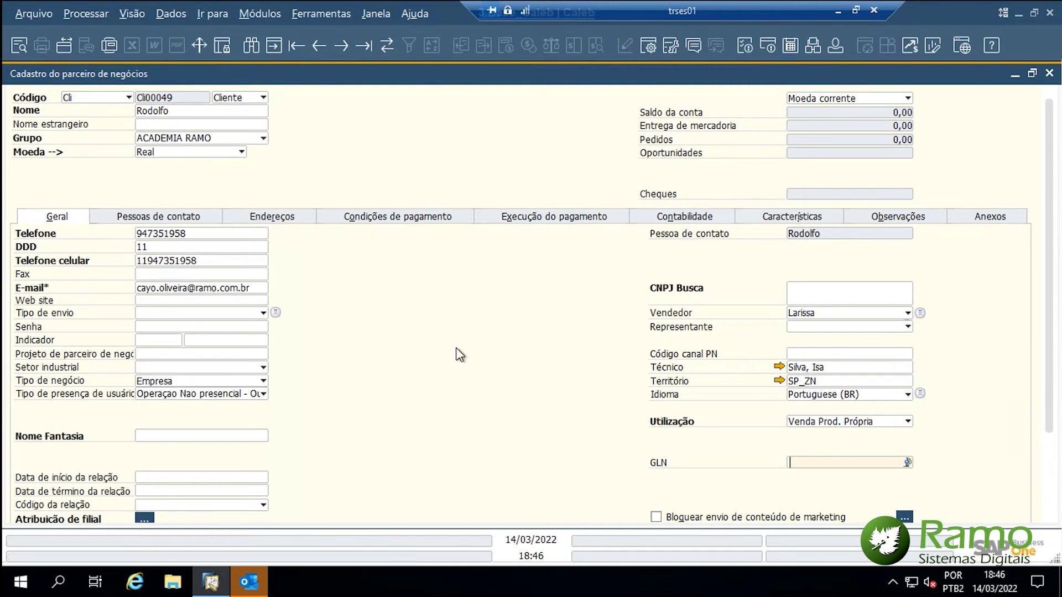
pyautogui.click(839, 13)
pyautogui.click(550, 274)
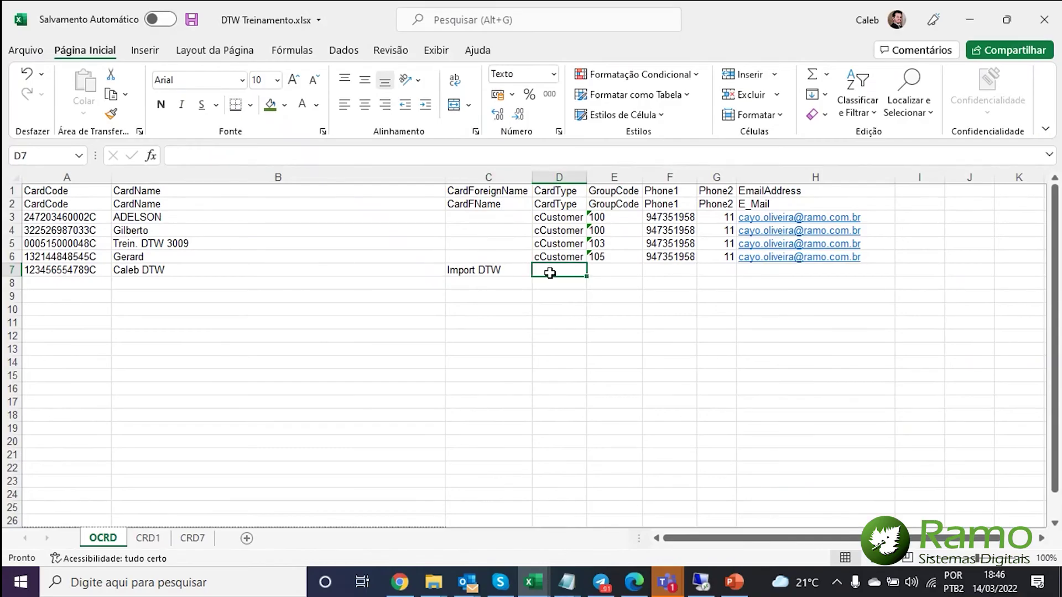
# - Copy card type cCustomer from D6 into the new row's D7
pyautogui.moveTo(564, 193); pyautogui.dragTo(562, 256)
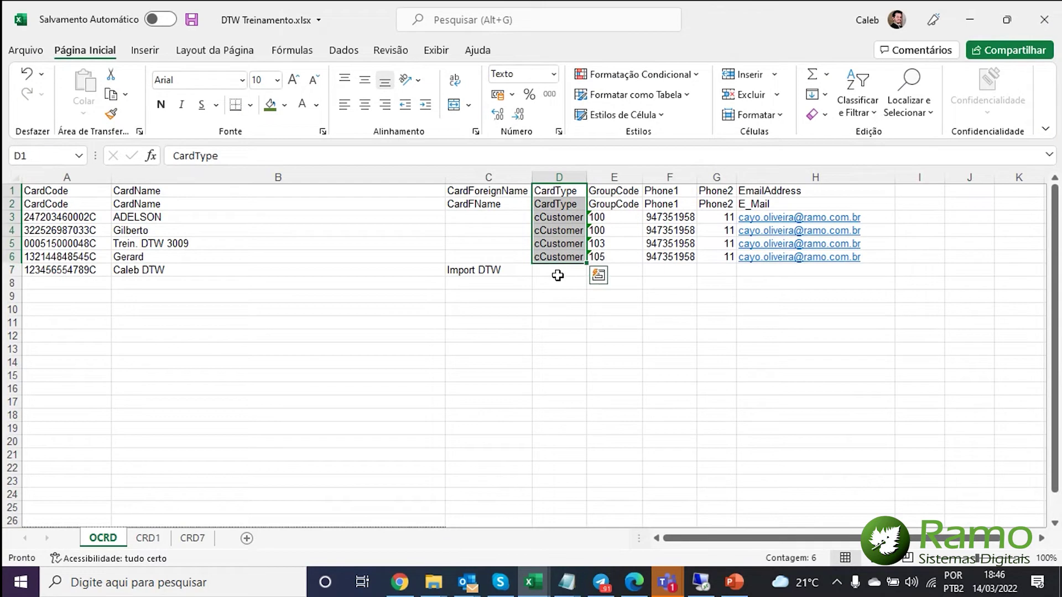
pyautogui.click(557, 275)
pyautogui.click(551, 257)
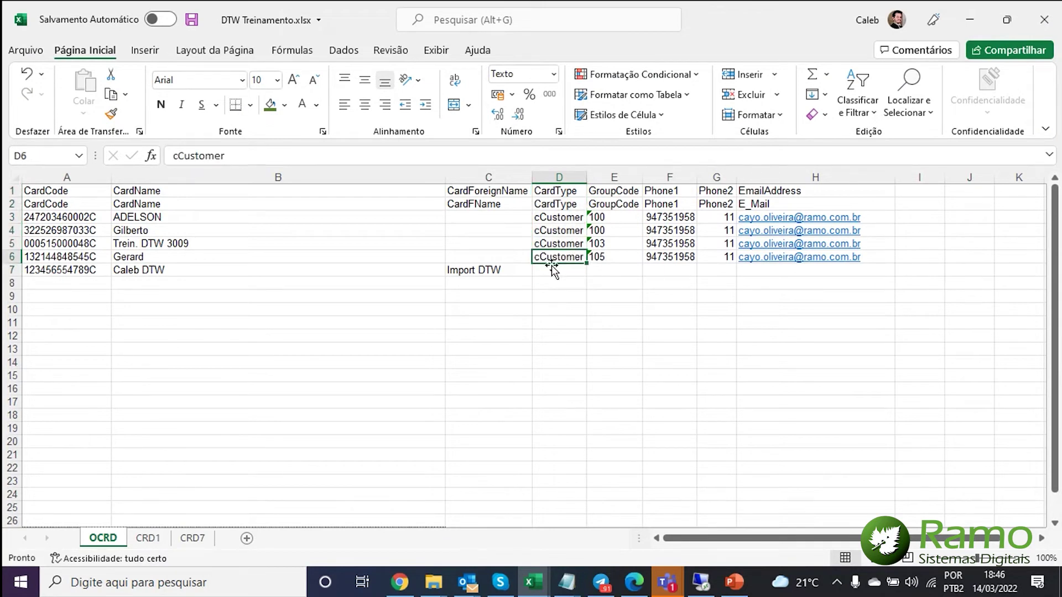
pyautogui.click(558, 270)
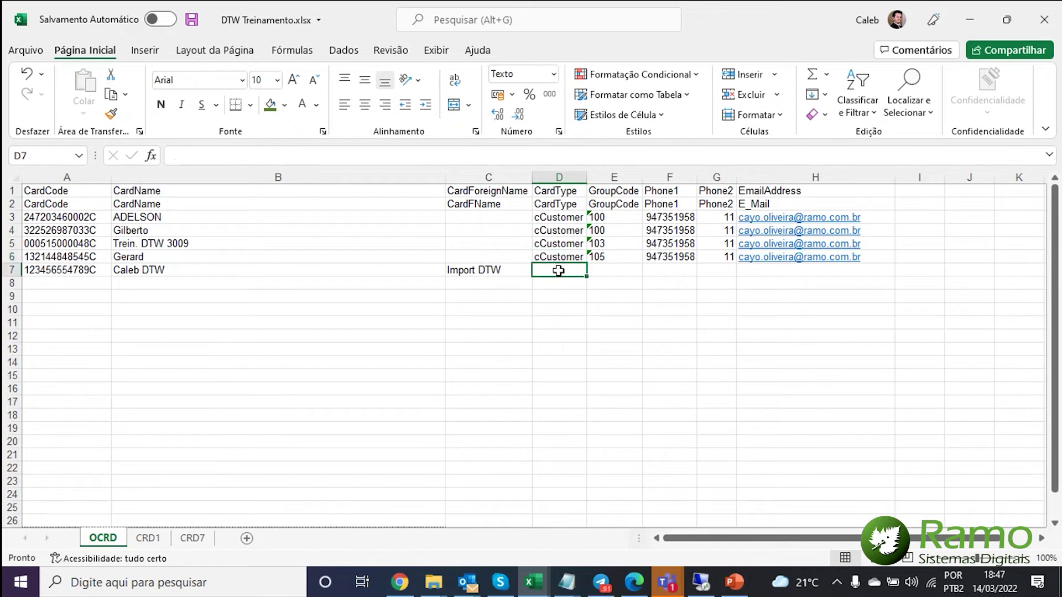
pyautogui.click(551, 257)
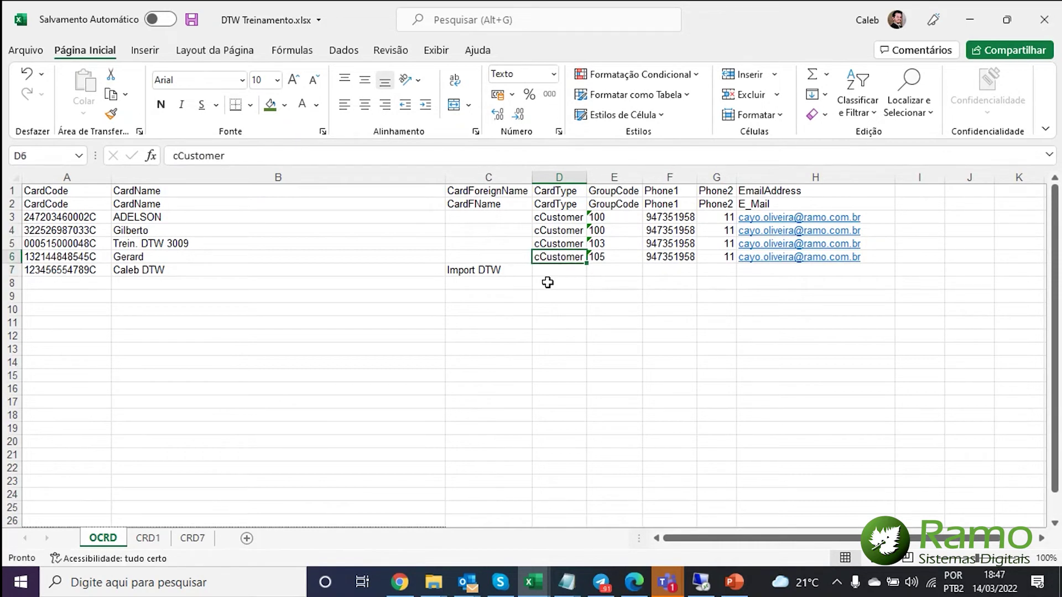
pyautogui.hotkey('ctrl', 'c')
pyautogui.click(547, 275)
pyautogui.hotkey('ctrl', 'v')
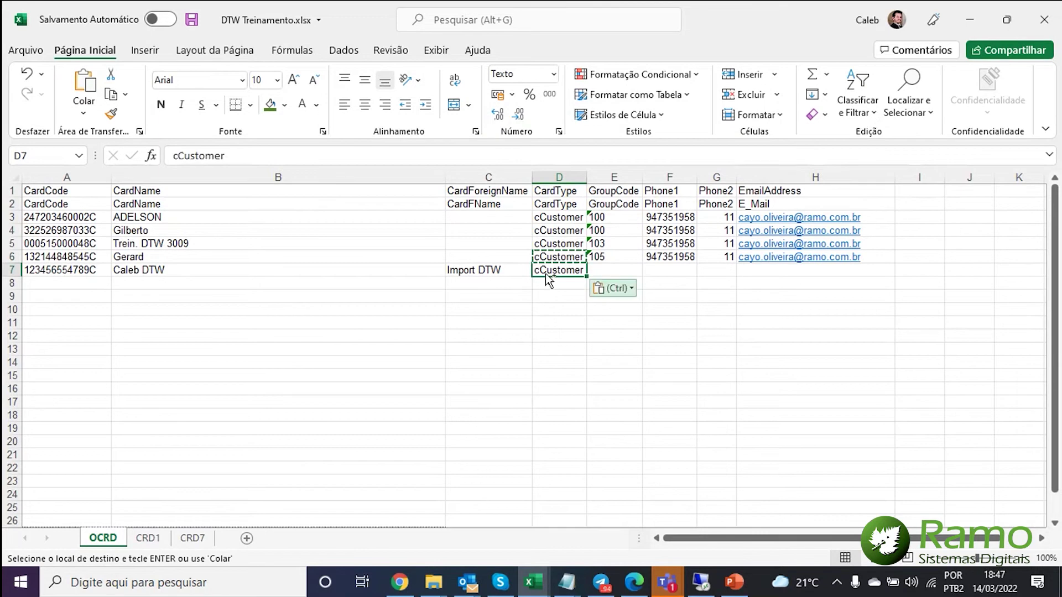
pyautogui.press('Escape')
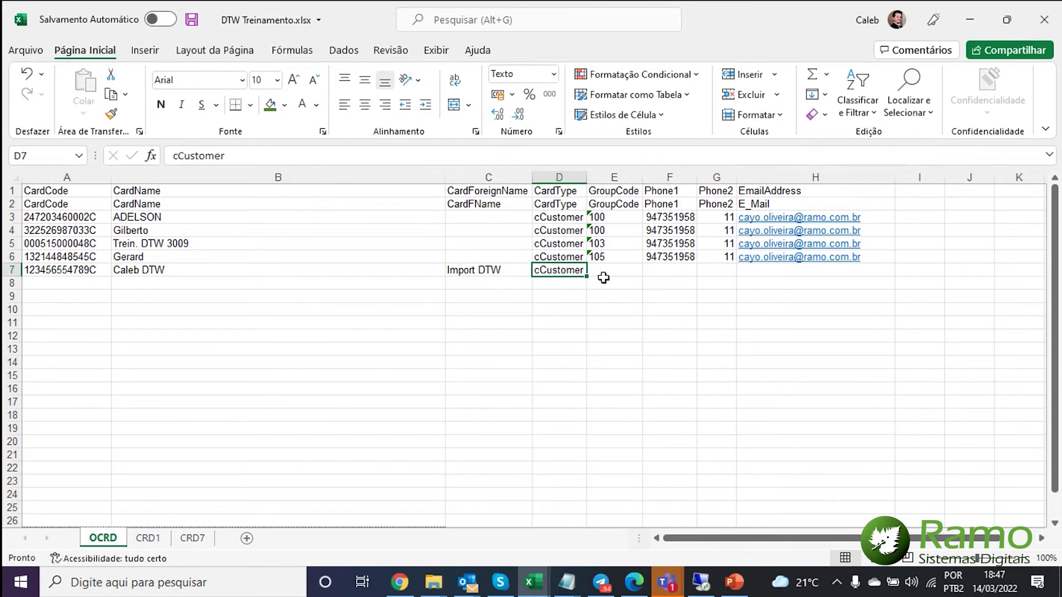
# - Look up the group in SAP and enter GroupCode 113 in E7
pyautogui.click(604, 271)
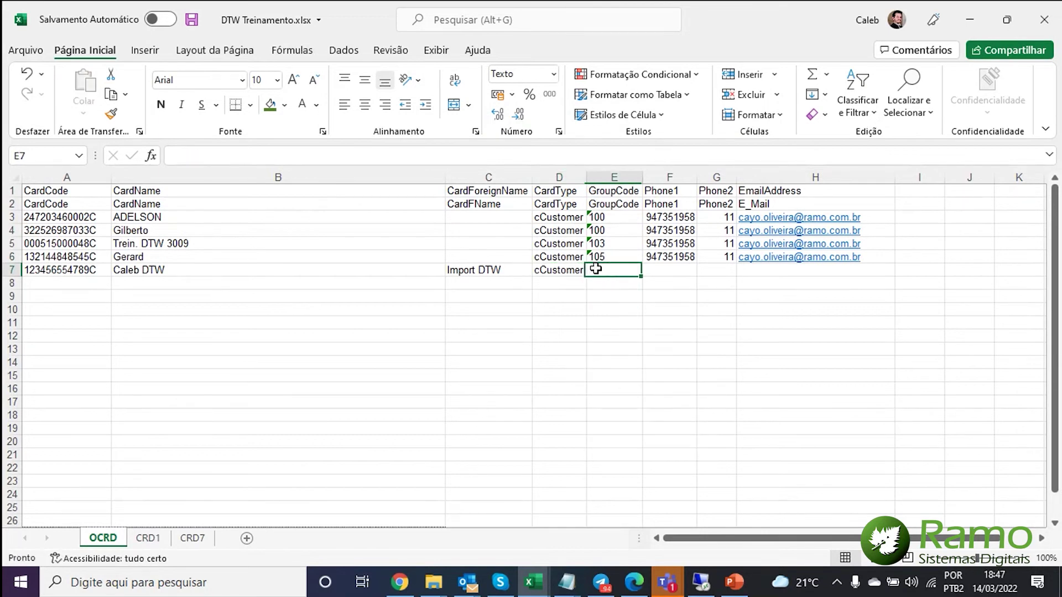
pyautogui.click(656, 586)
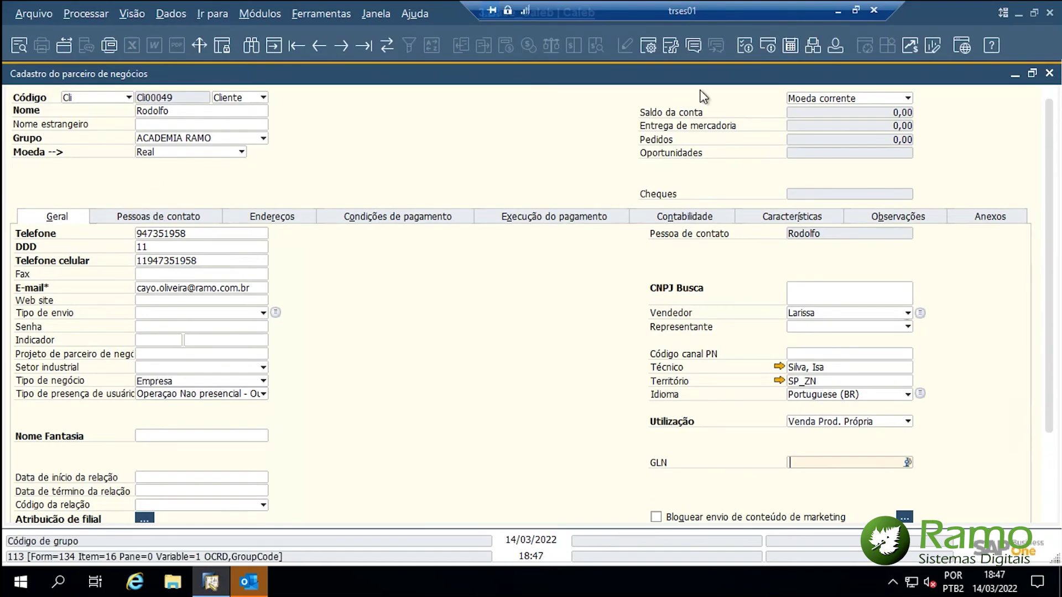
pyautogui.click(836, 11)
pyautogui.write('113')
pyautogui.press('Tab')
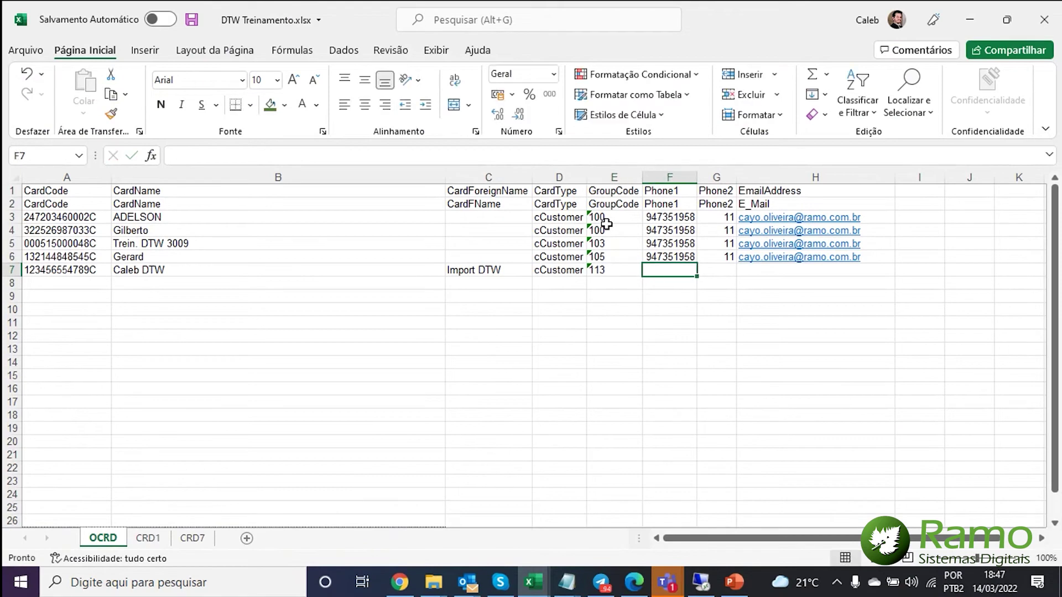
# - Copy row 6's Phone1, Phone2 and e-mail into row 7, then go to the CRD1 sheet
pyautogui.press('Up')
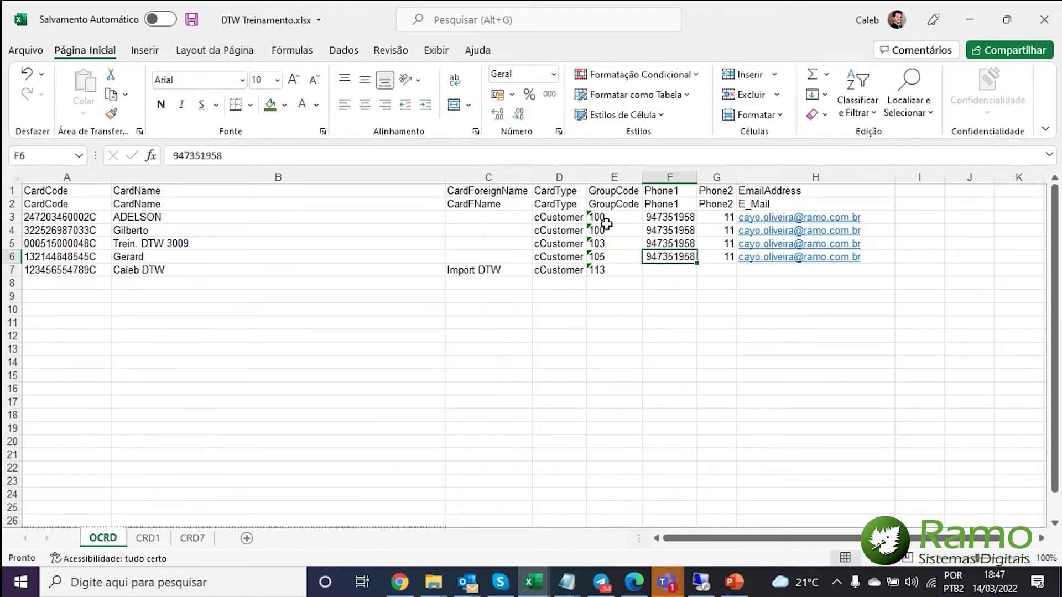
pyautogui.hotkey('ctrl', 'c')
pyautogui.press('Down')
pyautogui.hotkey('ctrl', 'v')
pyautogui.press('Right')
pyautogui.press('Up')
pyautogui.hotkey('ctrl', 'c')
pyautogui.press('Down')
pyautogui.hotkey('ctrl', 'v')
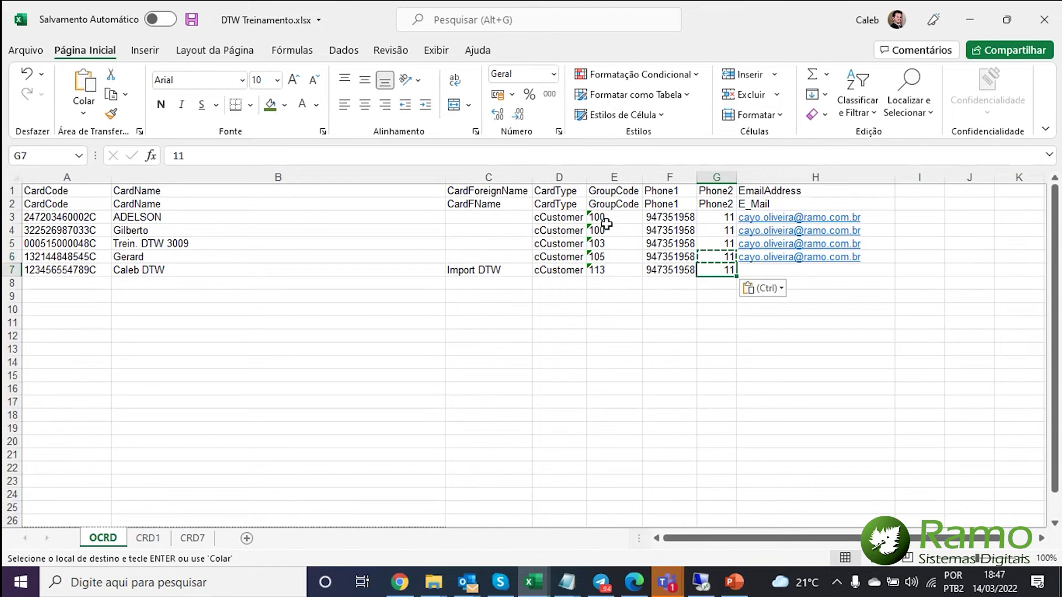
pyautogui.press('Right')
pyautogui.press('Up')
pyautogui.hotkey('ctrl', 'c')
pyautogui.press('Down')
pyautogui.press('Return')
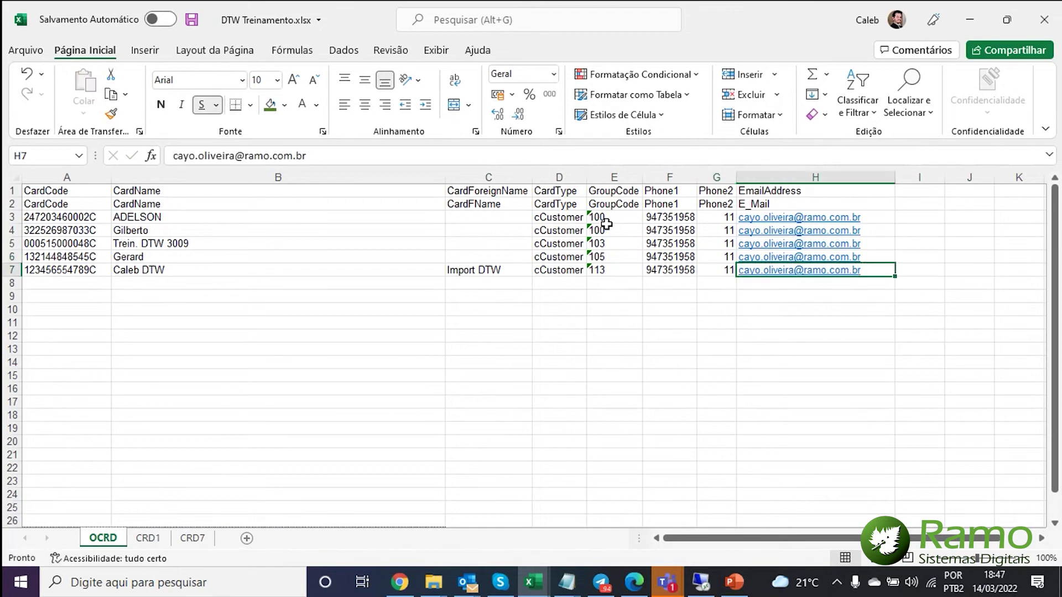
pyautogui.press('Left')
pyautogui.press('Left')
pyautogui.press('Left')
pyautogui.press('Right')
pyautogui.press('Right')
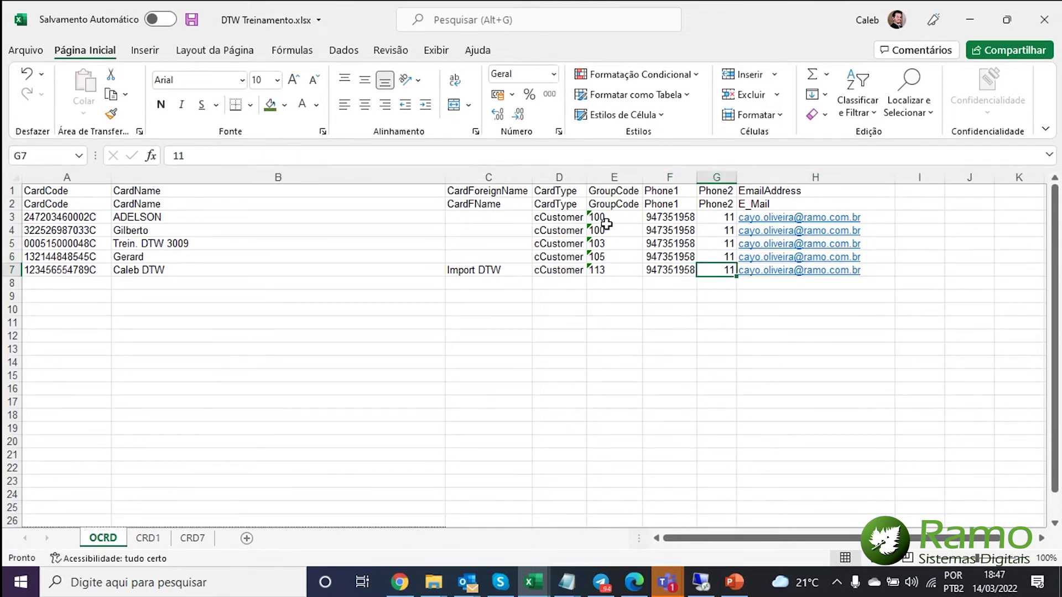
pyautogui.press('Right')
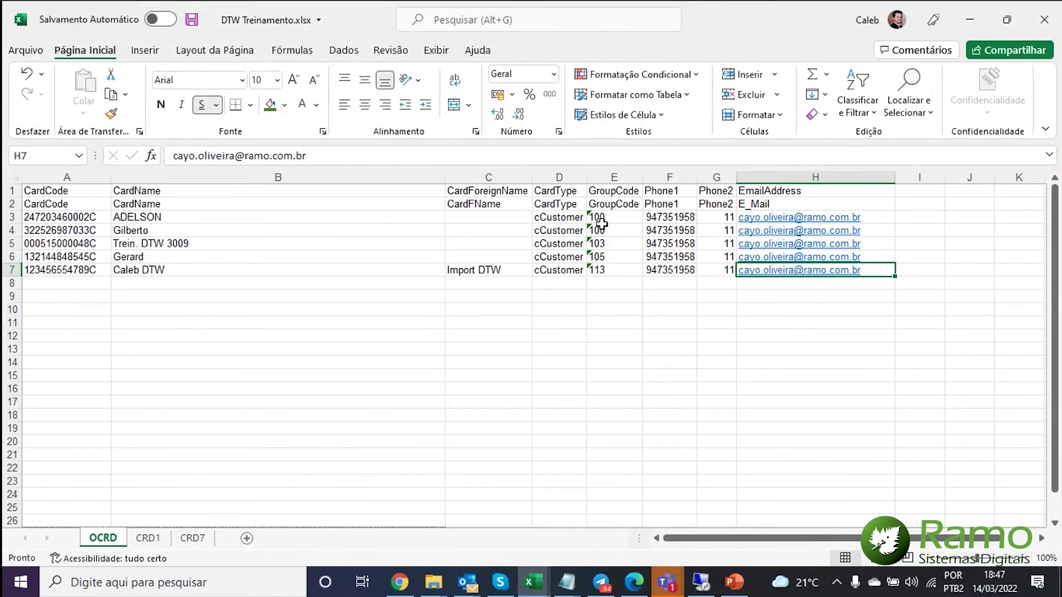
pyautogui.click(148, 538)
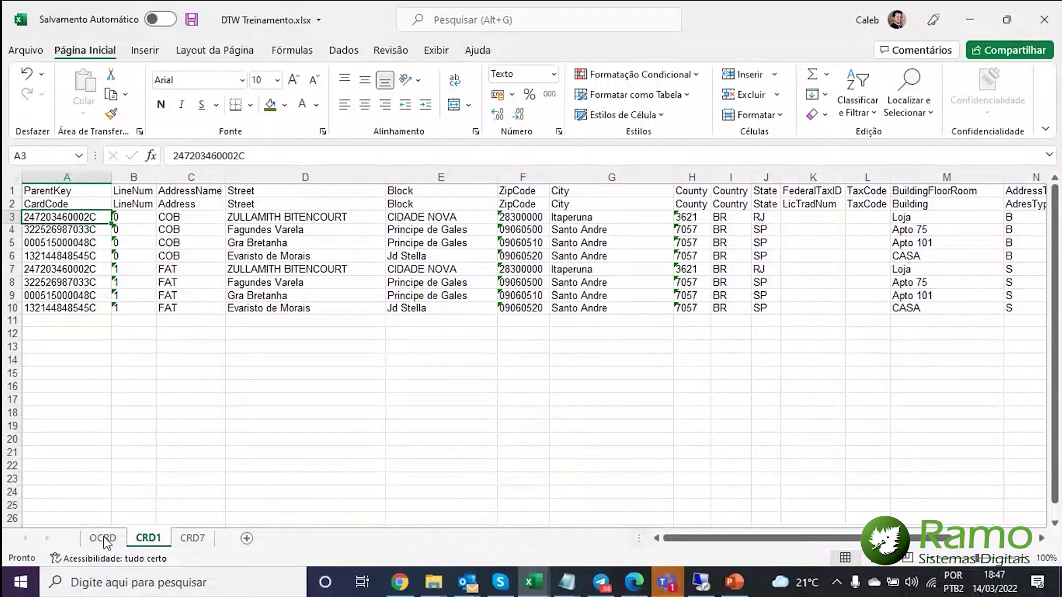
# - Insert a blank row 7 on CRD1 between the COB and FAT addresses
pyautogui.click(14, 268)
pyautogui.rightClick(13, 268)
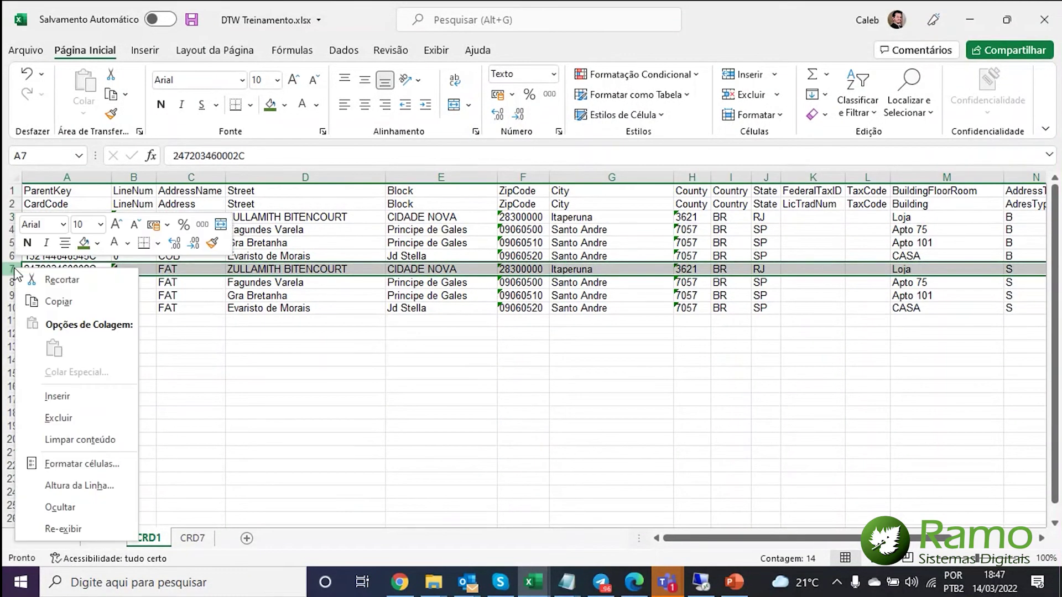
pyautogui.click(69, 397)
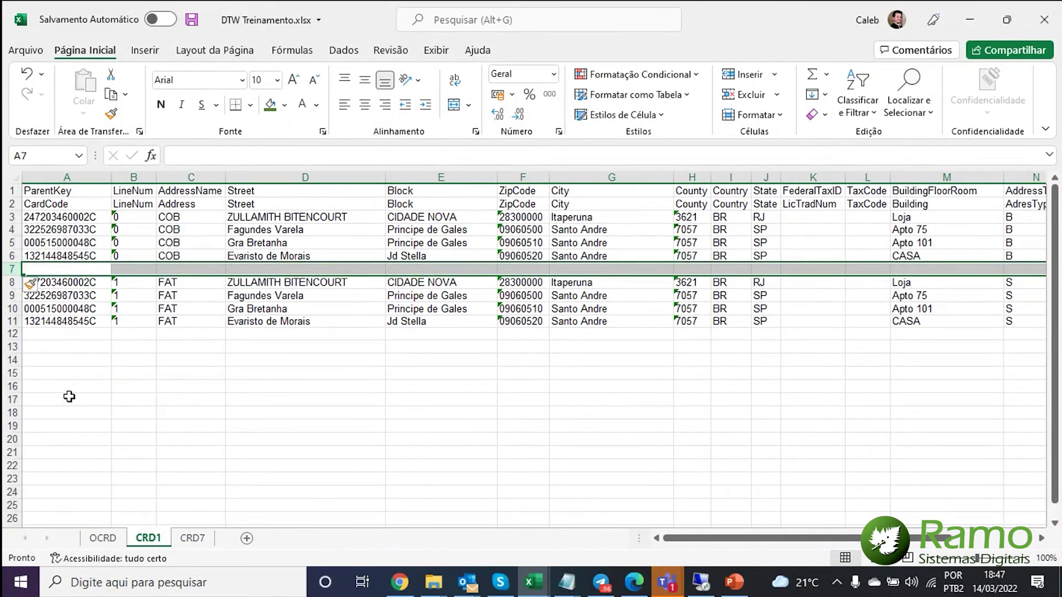
pyautogui.click(71, 381)
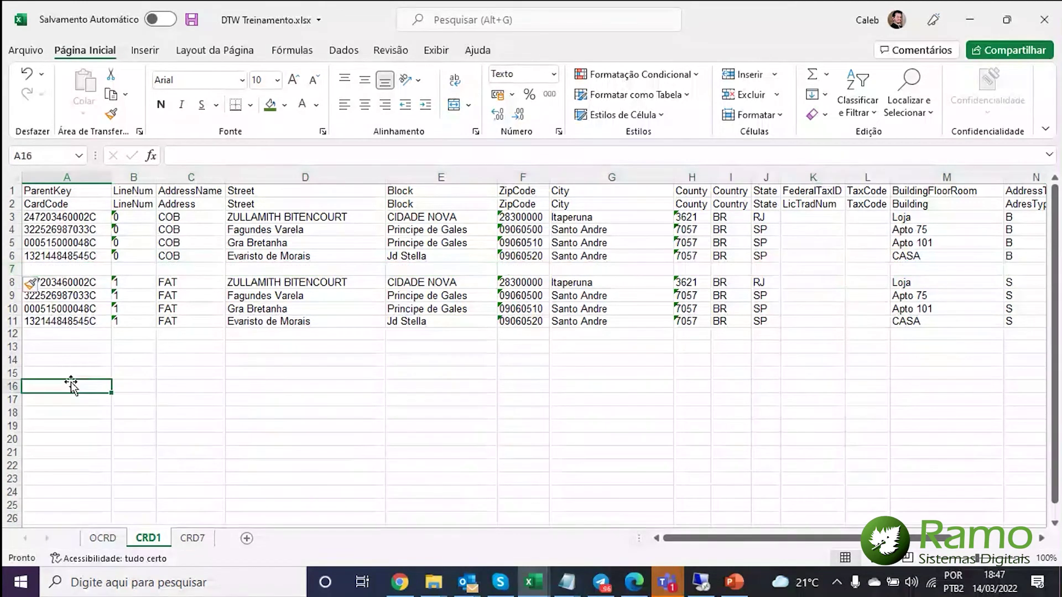
pyautogui.click(60, 271)
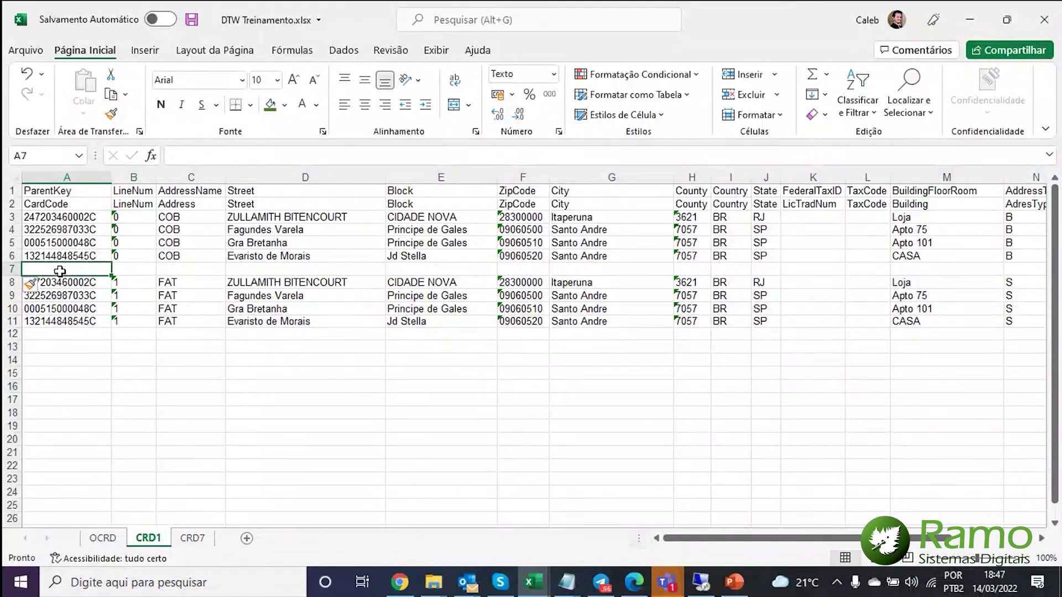
pyautogui.click(103, 538)
pyautogui.moveTo(65, 216); pyautogui.dragTo(65, 265)
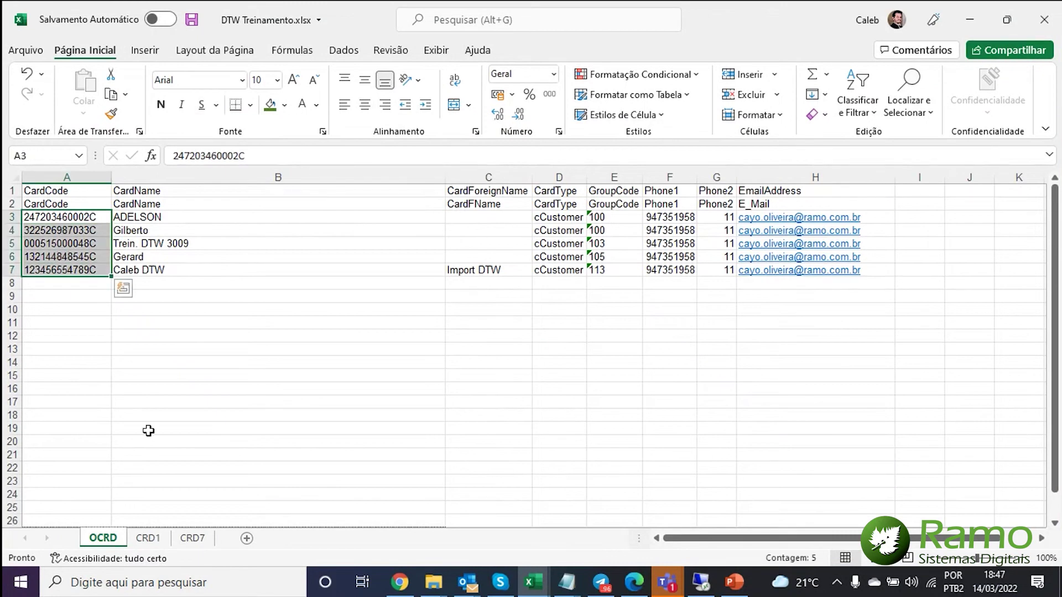
pyautogui.click(147, 537)
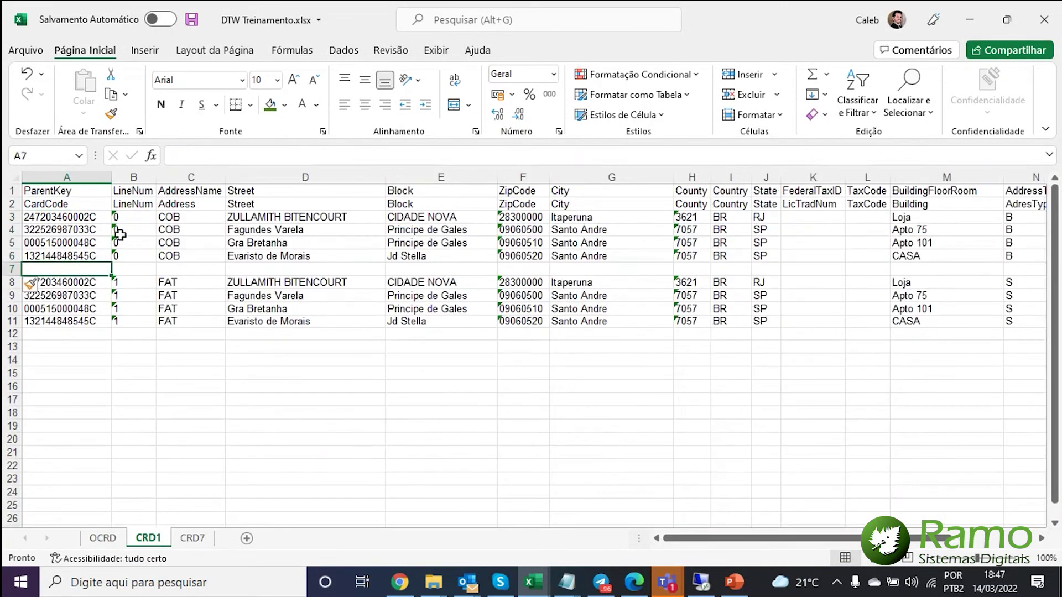
pyautogui.click(75, 220)
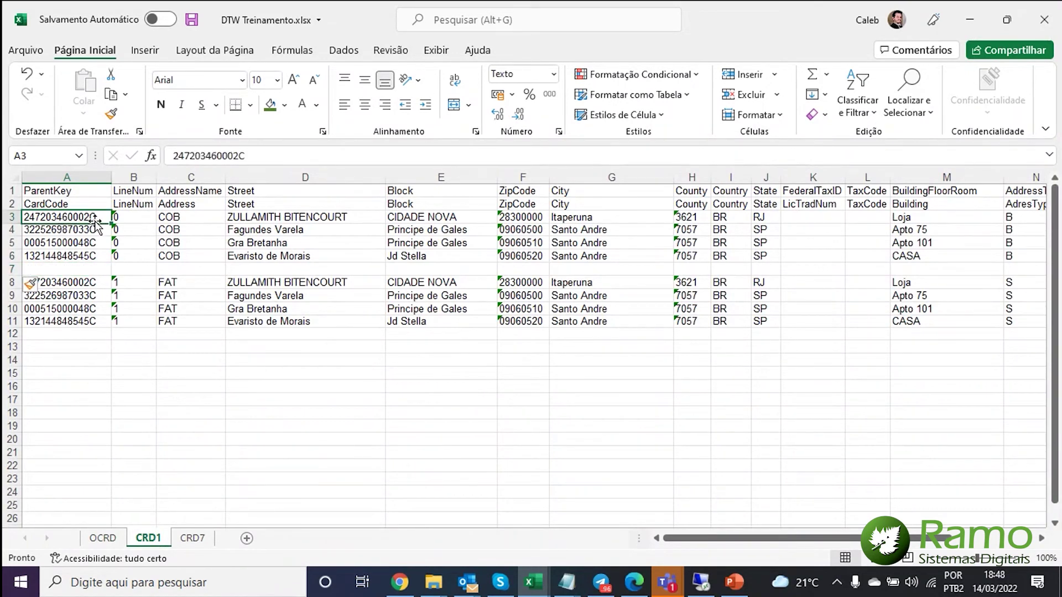
pyautogui.click(175, 219)
pyautogui.moveTo(78, 234); pyautogui.dragTo(192, 231)
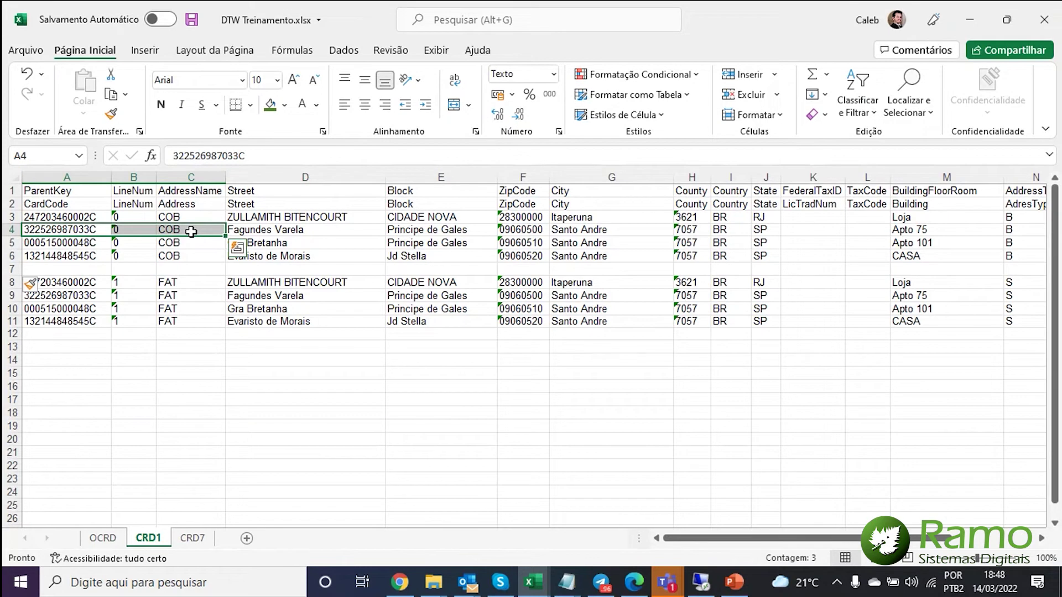
pyautogui.click(100, 268)
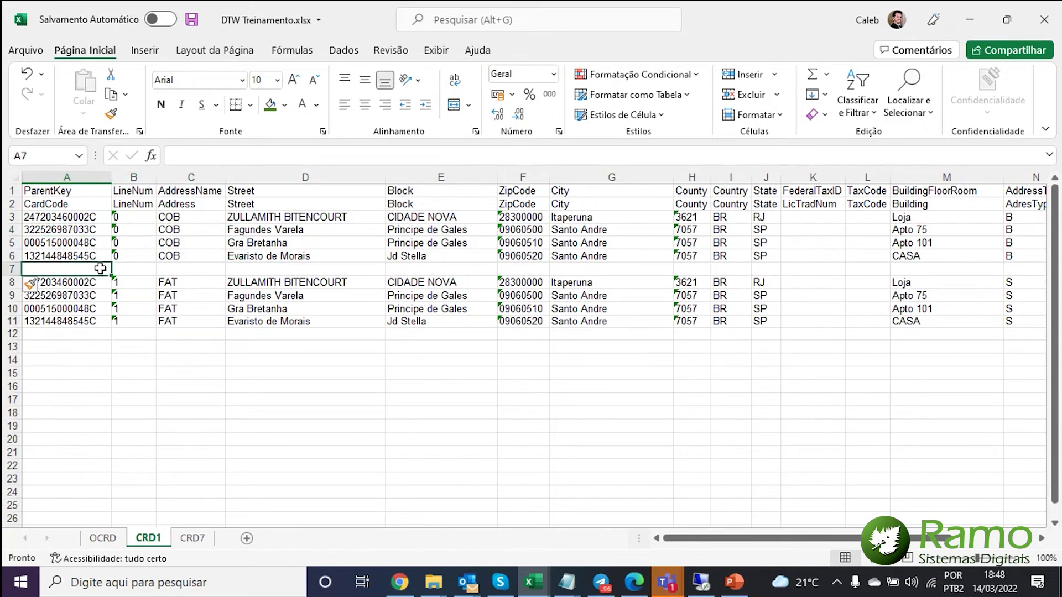
pyautogui.click(113, 537)
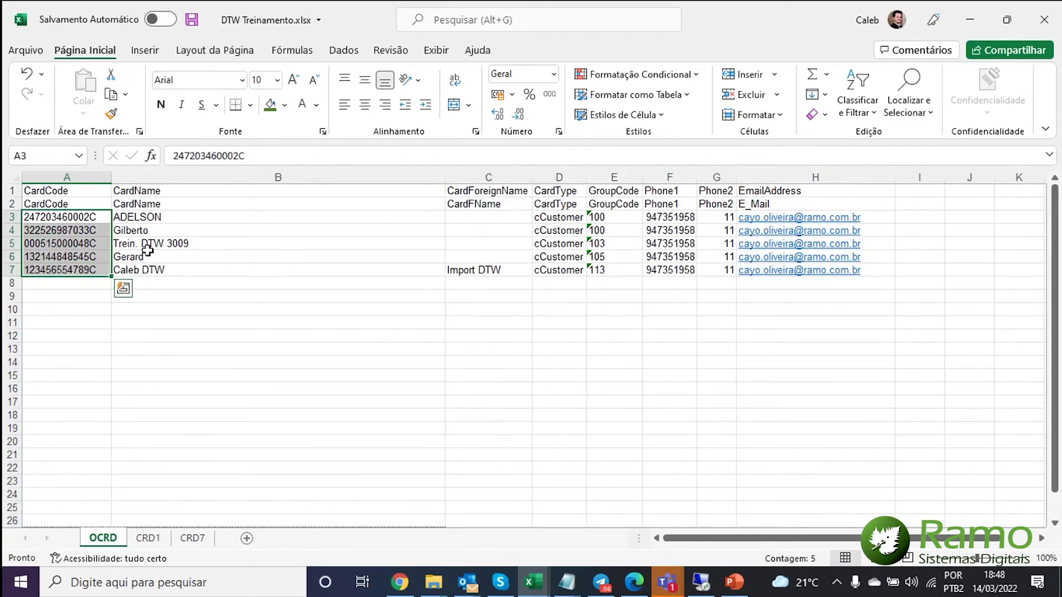
pyautogui.click(77, 269)
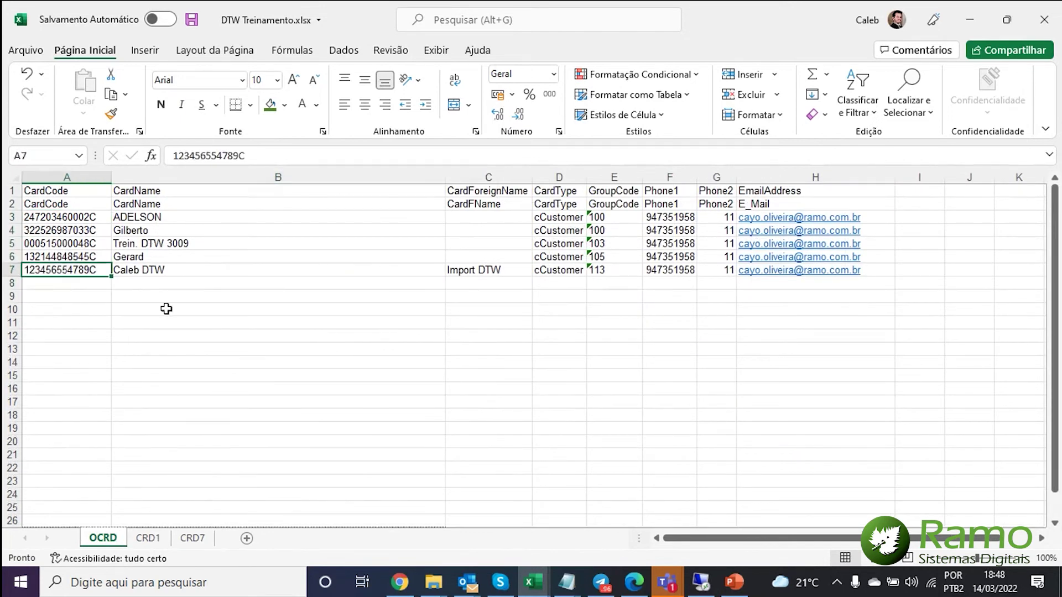
pyautogui.hotkey('ctrl', 'c')
# - Paste the new partner code into CRD1 A7 and set LineNum 0 in B7
pyautogui.click(148, 537)
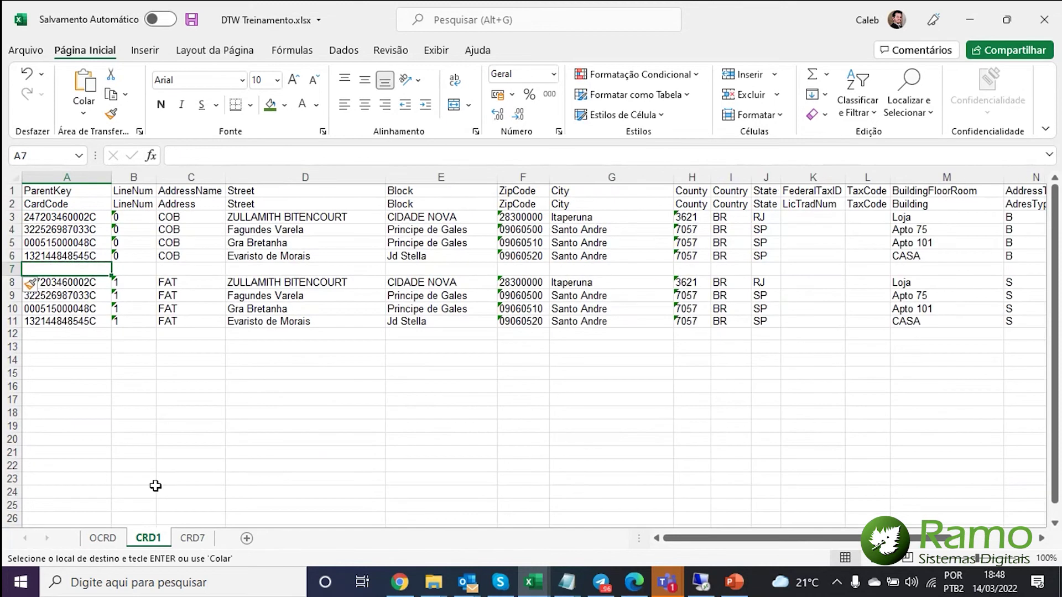
pyautogui.hotkey('ctrl', 'v')
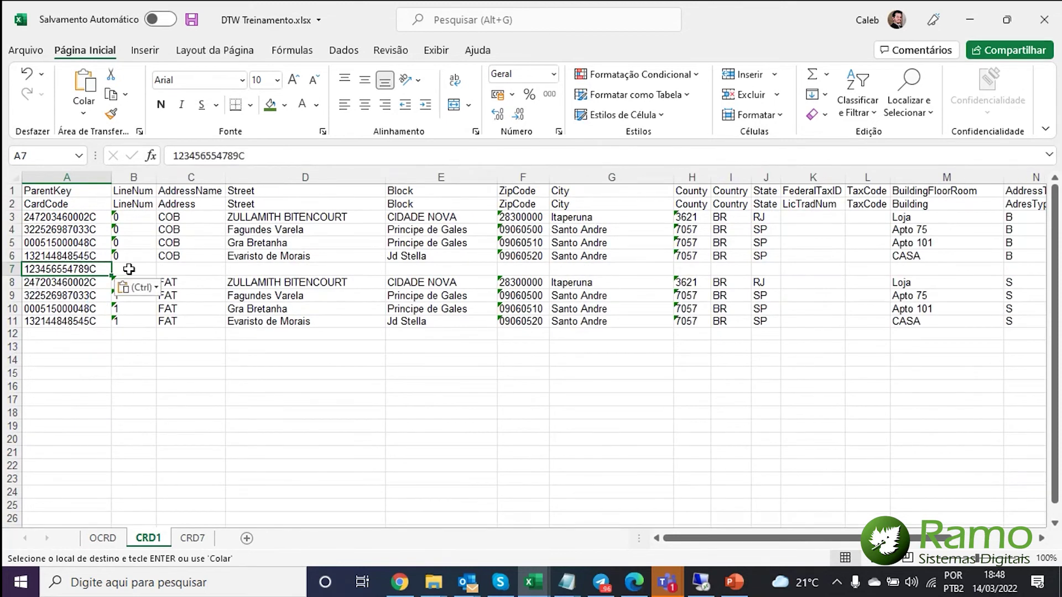
pyautogui.click(130, 270)
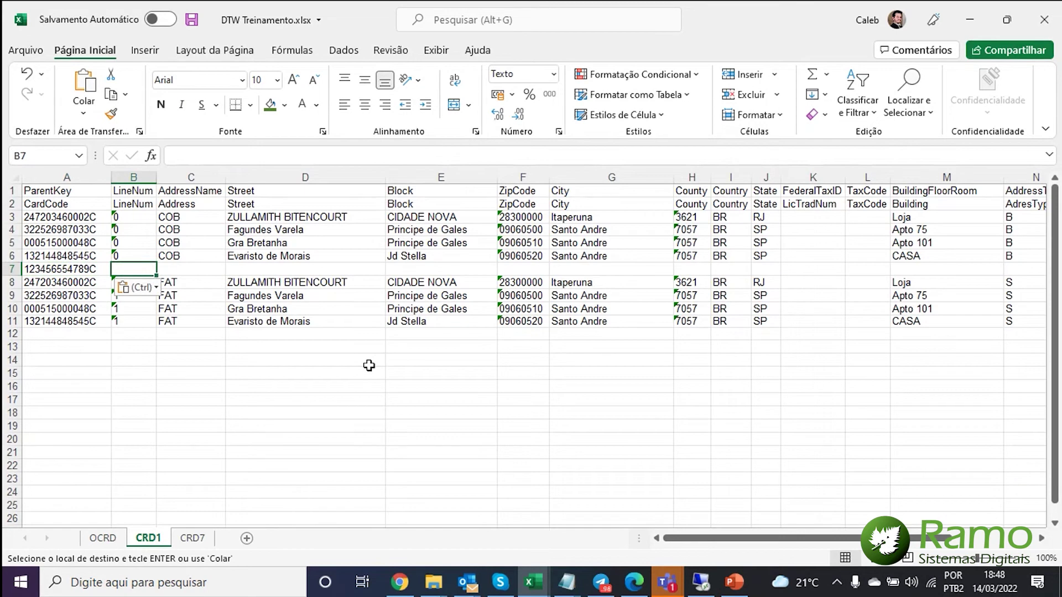
pyautogui.write('0')
pyautogui.press('Return')
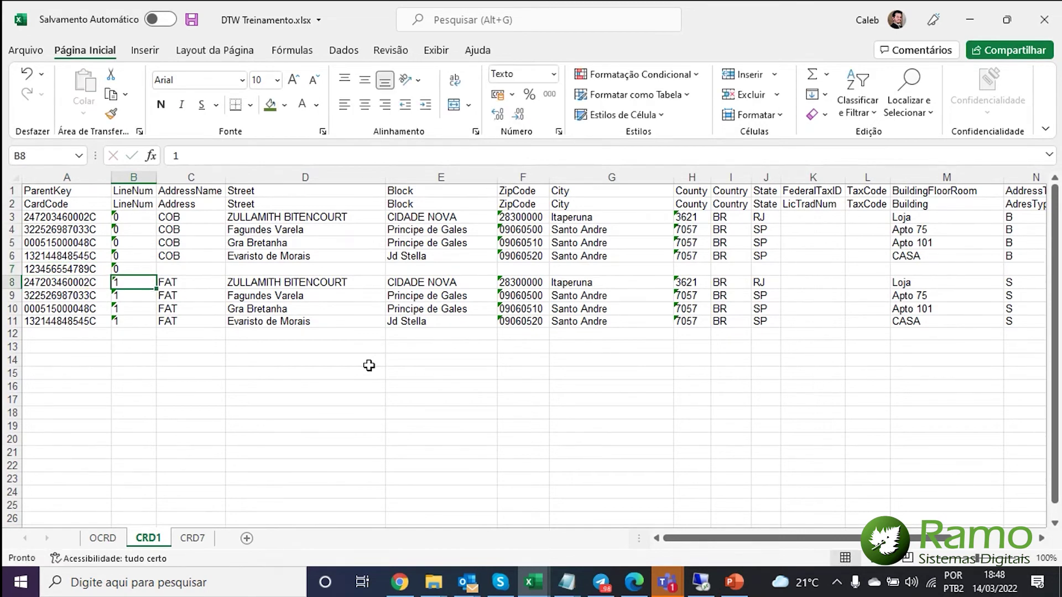
# - Fill address name COB in C7 and move on to the Street cell D7
pyautogui.press('Up')
pyautogui.press('Right')
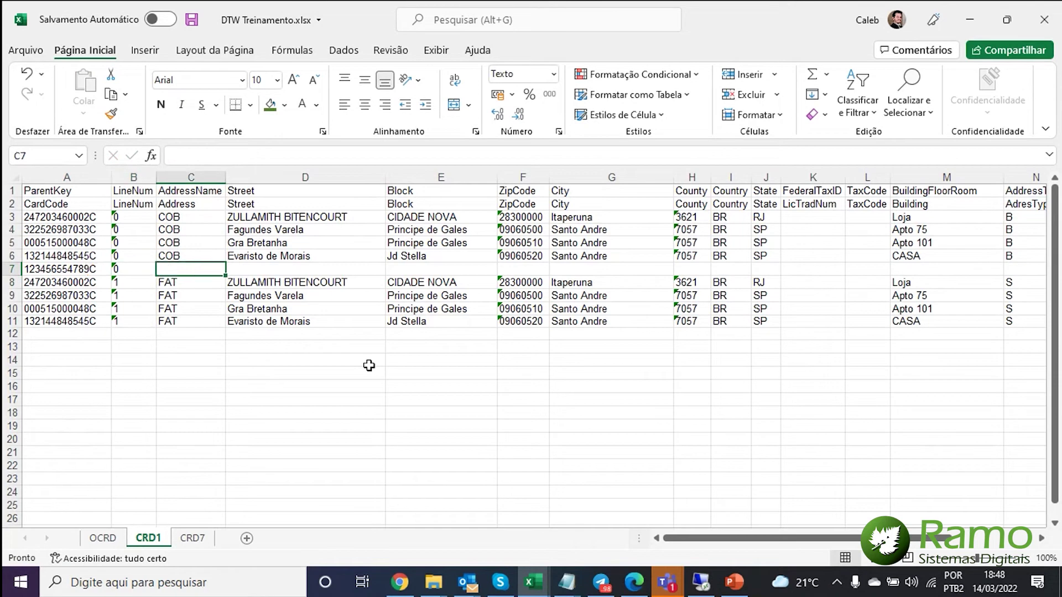
pyautogui.write('c')
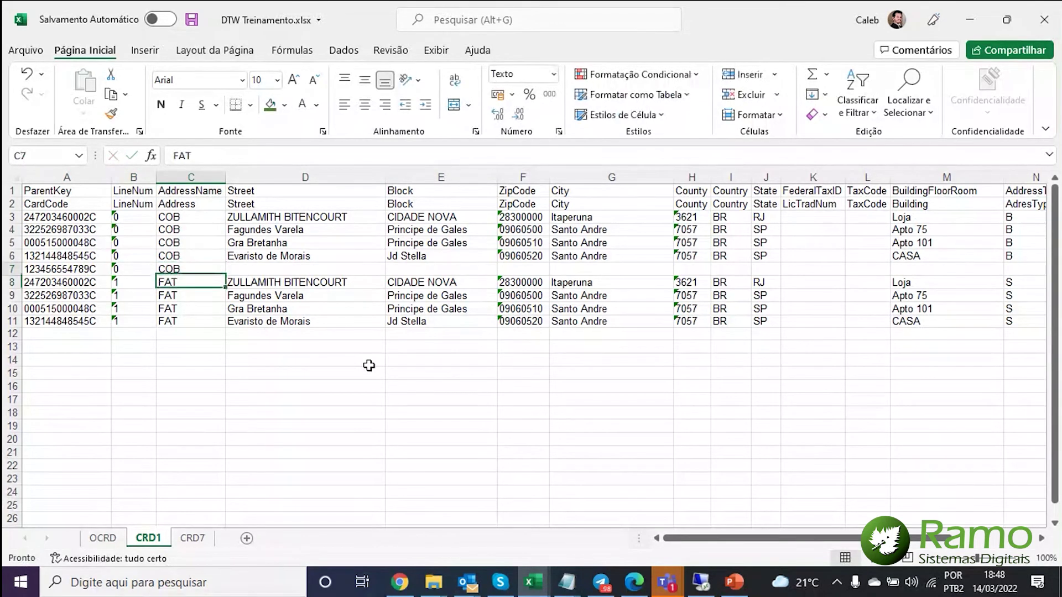
pyautogui.press('Left')
pyautogui.press('Left')
pyautogui.press('Right')
pyautogui.press('Right')
pyautogui.press('Up')
pyautogui.press('Up')
pyautogui.press('Up')
pyautogui.press('Up')
pyautogui.press('Left')
pyautogui.press('Down')
pyautogui.press('Down')
pyautogui.press('Down')
pyautogui.press('Left')
pyautogui.press('Down')
pyautogui.press('Right')
pyautogui.press('Right')
pyautogui.press('Left')
pyautogui.press('Right')
pyautogui.press('Right')
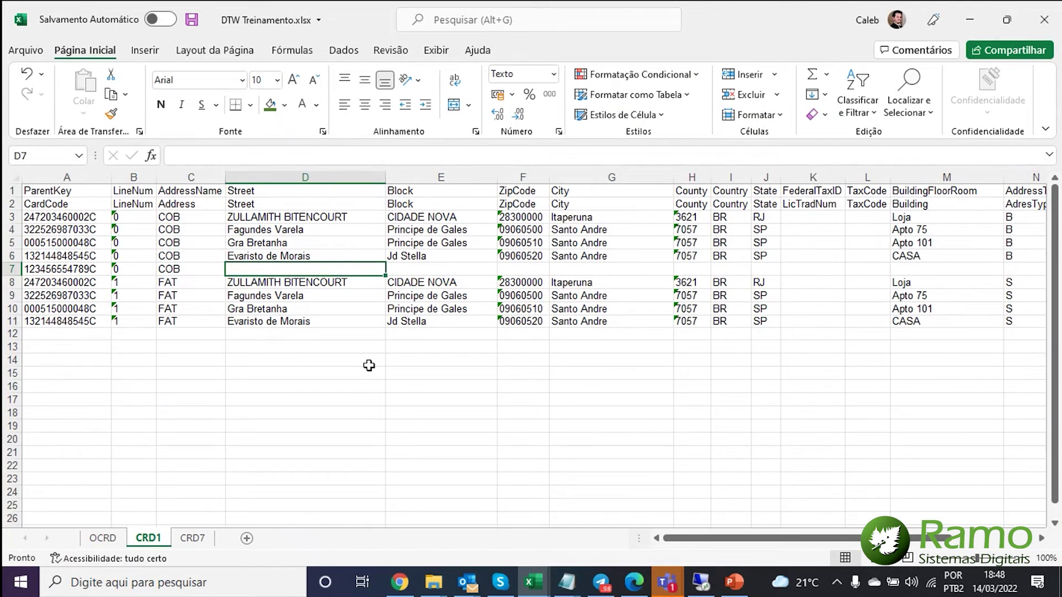
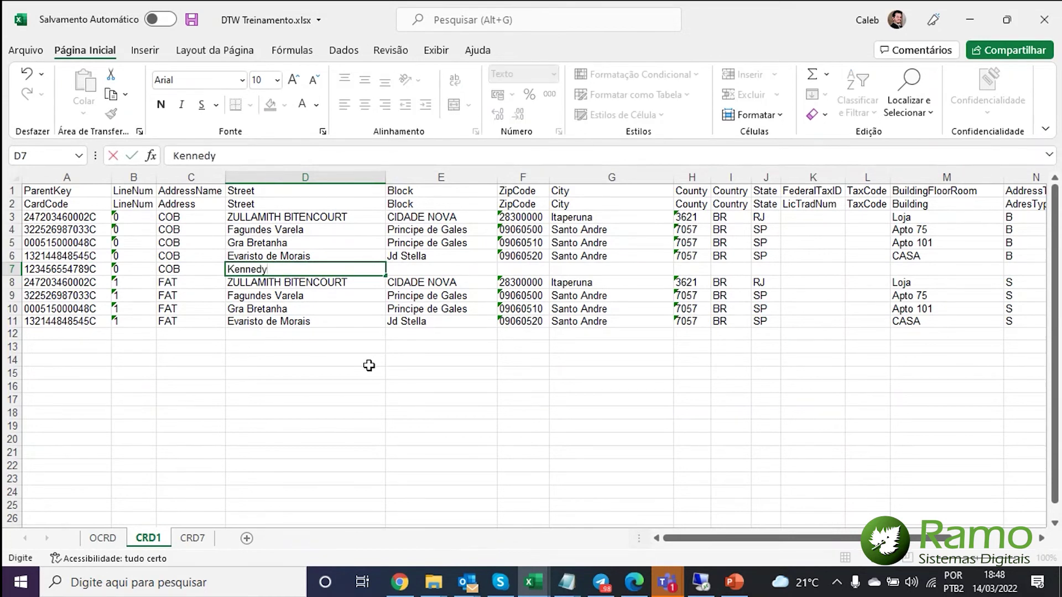
pyautogui.press('Tab')
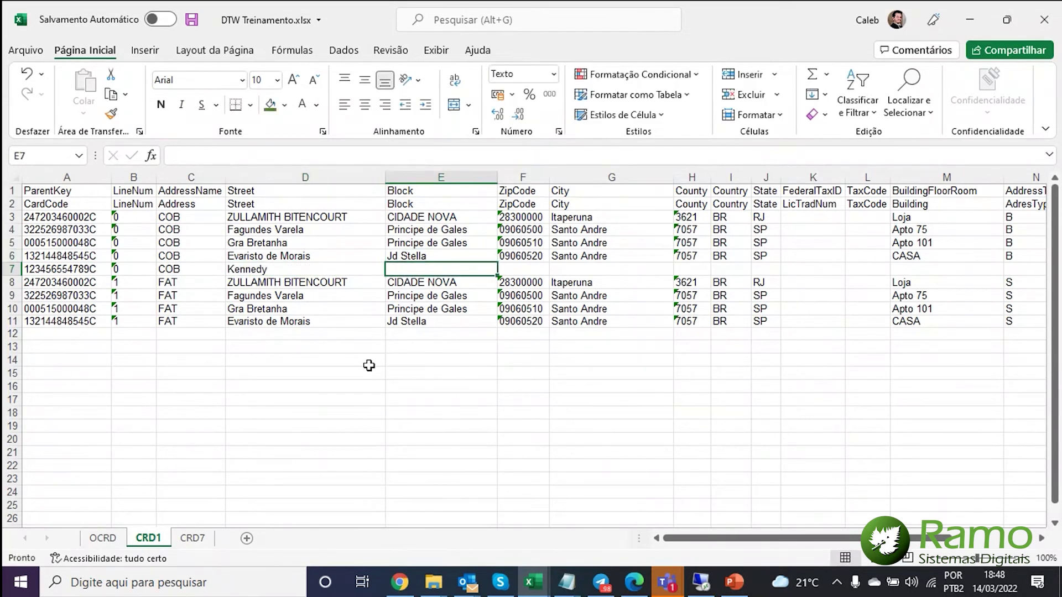
pyautogui.press('Return')
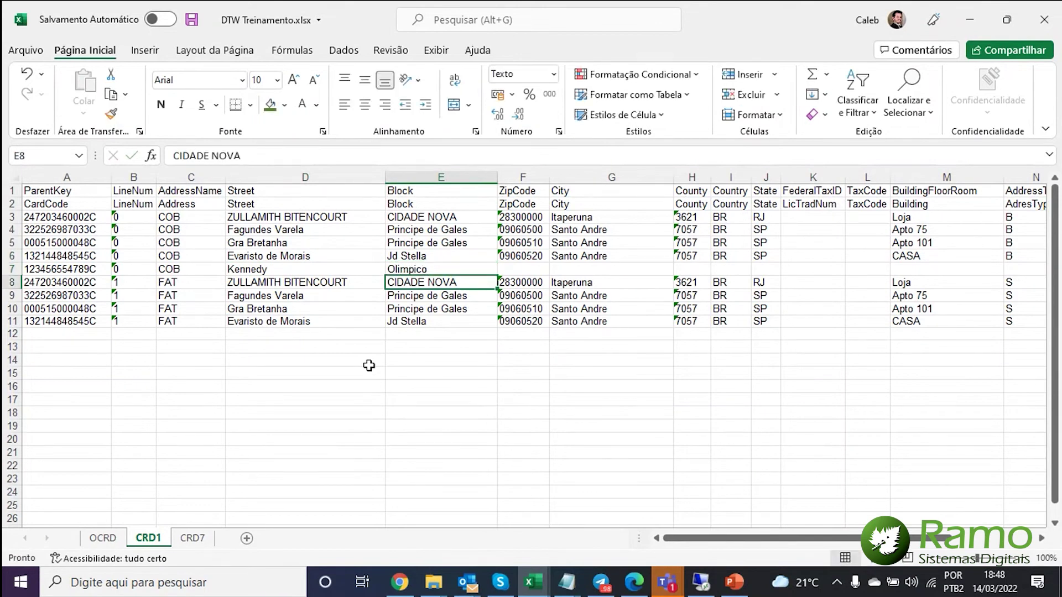
pyautogui.press('Up')
pyautogui.press('Right')
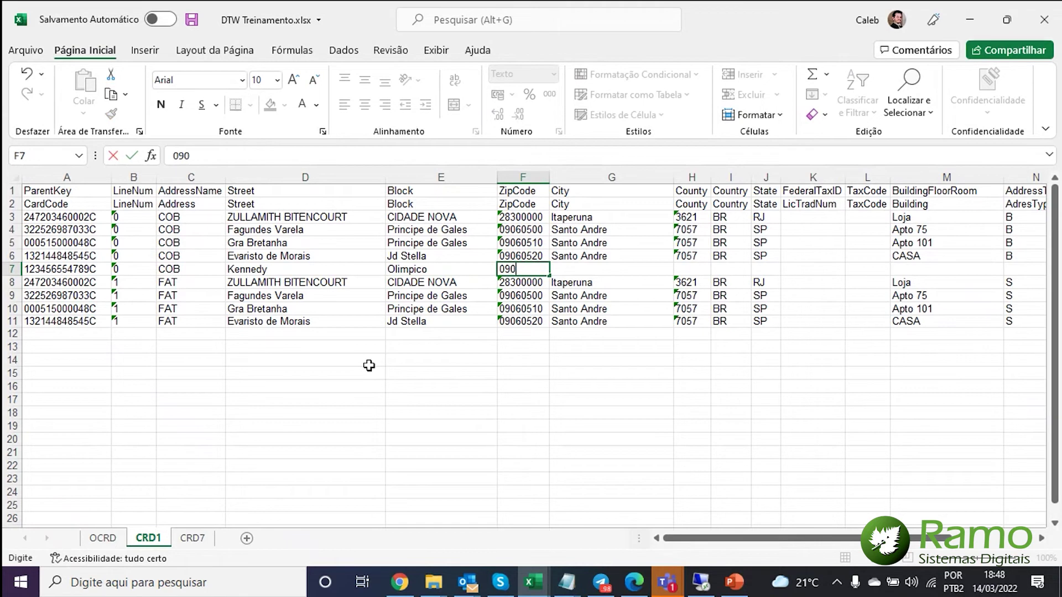
pyautogui.press('Return')
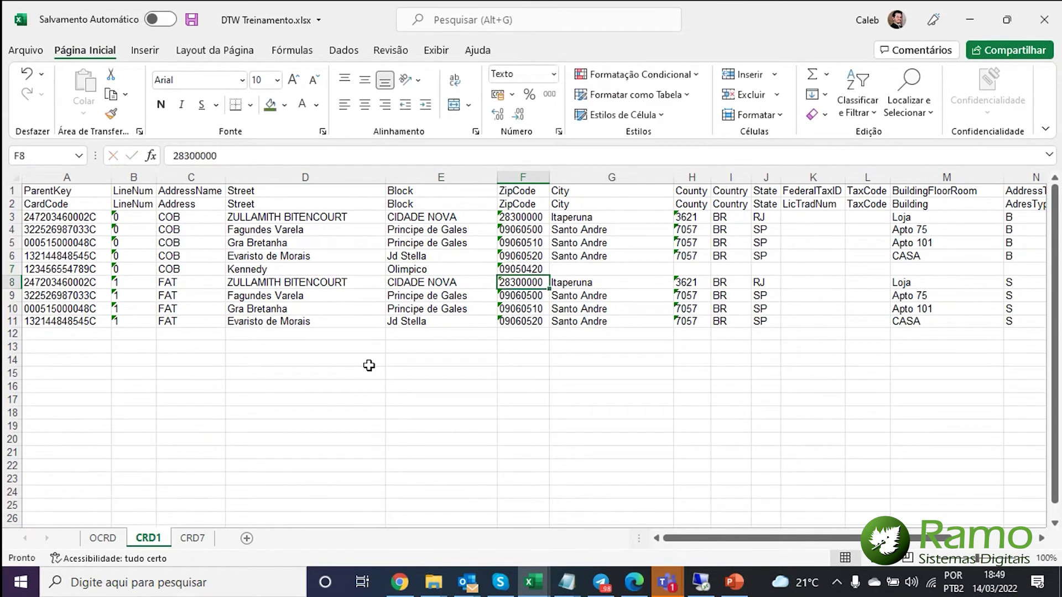
pyautogui.press('Up')
pyautogui.press('Right')
# - Set row 7's city to Sao Caetano and copy county 7057 from row 6
pyautogui.write('São ')
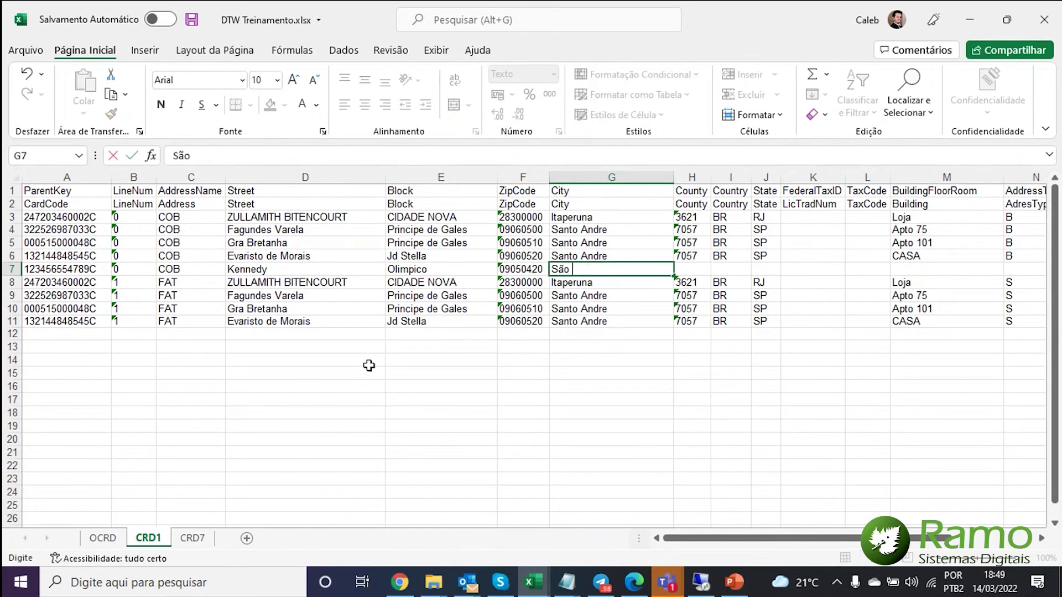
pyautogui.write('Caetano')
pyautogui.press('Left')
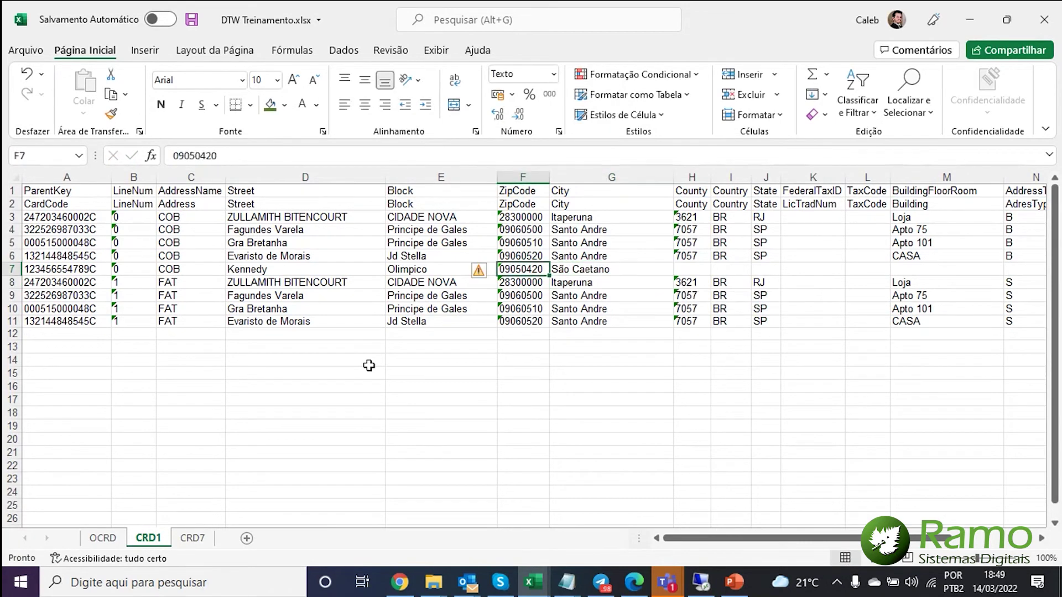
pyautogui.press('Right')
pyautogui.write('Sao C')
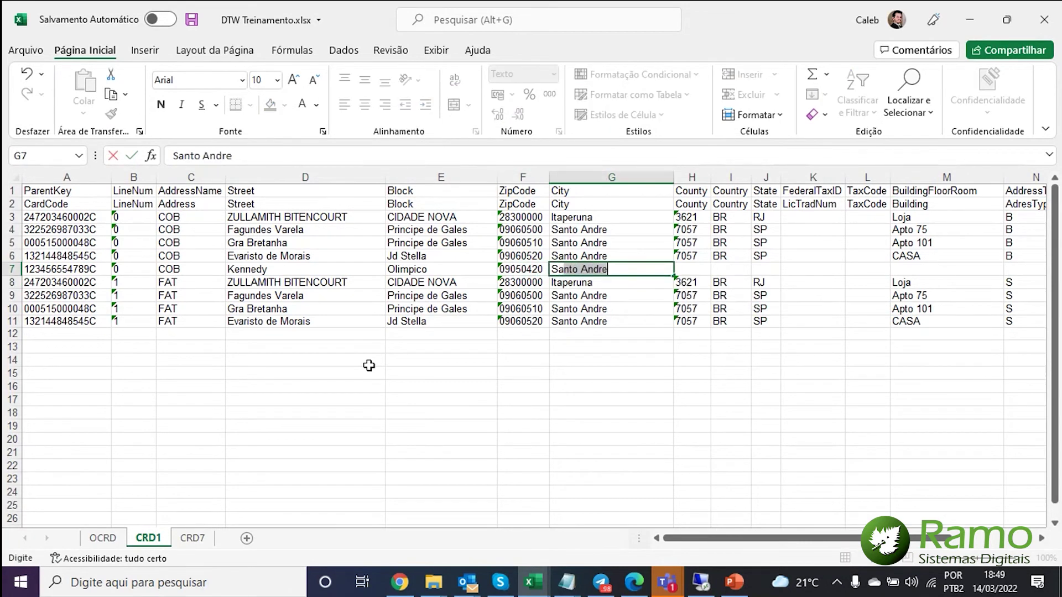
pyautogui.write('aetano')
pyautogui.press('Tab')
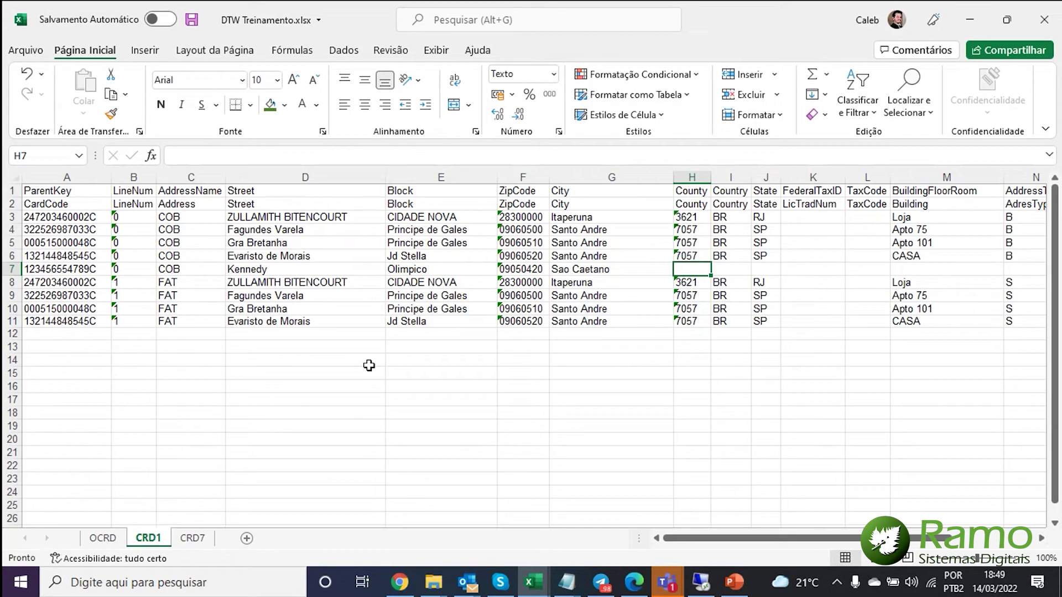
pyautogui.press('Up')
pyautogui.hotkey('ctrl', 'c')
pyautogui.press('Down')
pyautogui.press('Return')
pyautogui.press('Right')
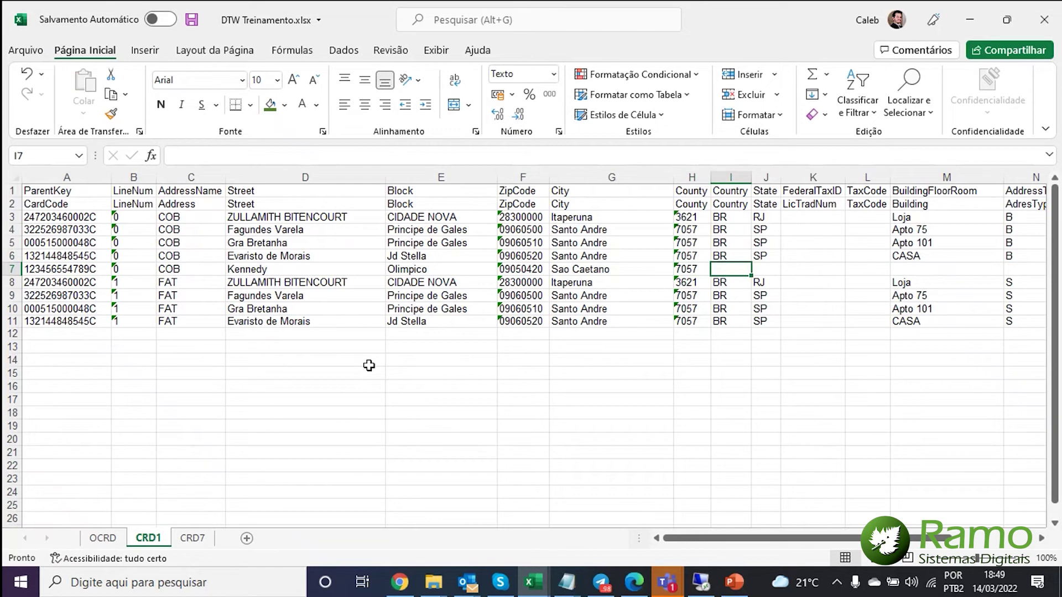
pyautogui.write('BR')
pyautogui.press('Tab')
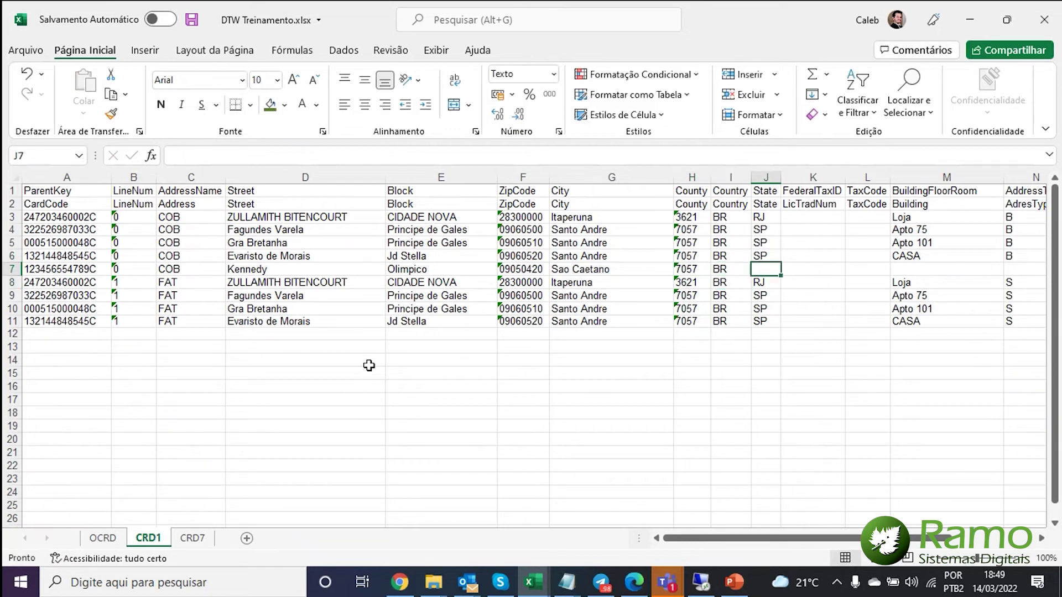
pyautogui.write('SP')
pyautogui.hotkey('ctrl', 'Return')
pyautogui.press('Tab')
pyautogui.press('Tab')
pyautogui.press('Tab')
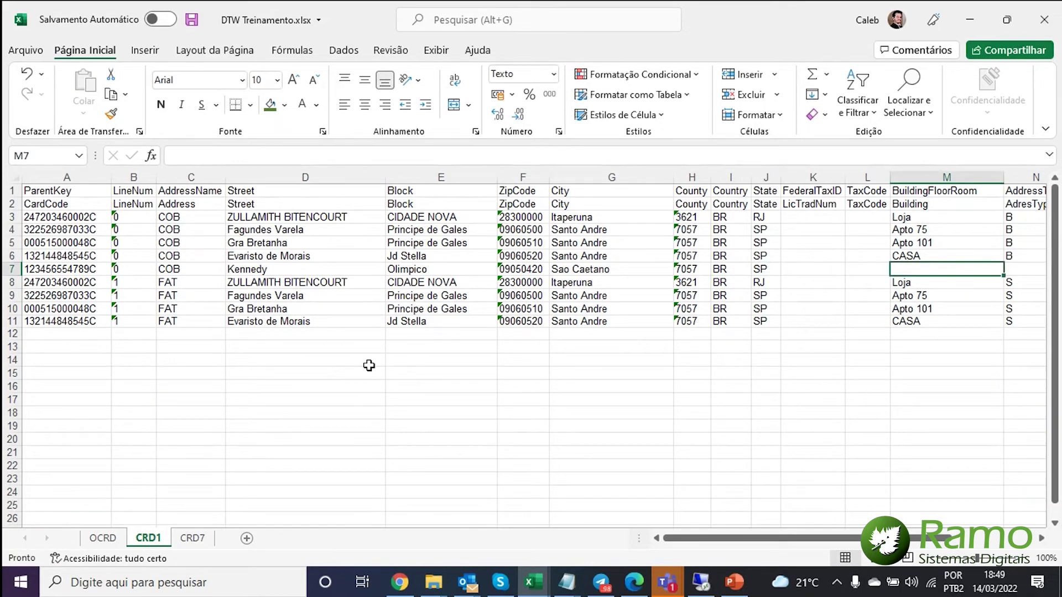
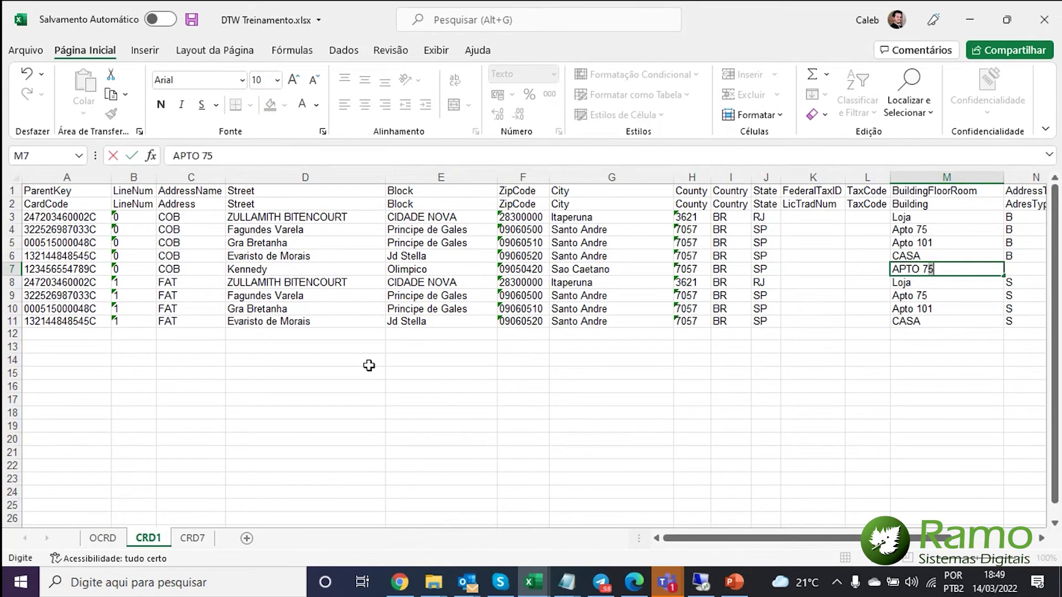
pyautogui.press('Return')
pyautogui.press('Up')
pyautogui.press('Right')
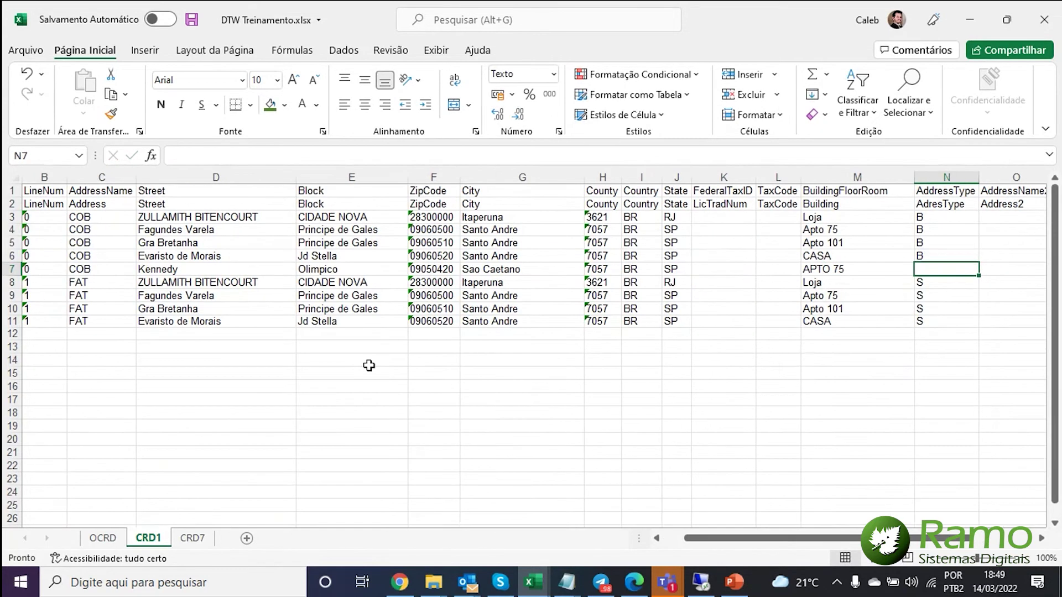
# - Complete row 7 with building APTO 175, street type Avenida and street number 250
pyautogui.press('Left')
pyautogui.press('F2')
pyautogui.write('1')
pyautogui.press('Return')
pyautogui.press('Up')
pyautogui.press('Right')
pyautogui.press('Right')
pyautogui.press('Right')
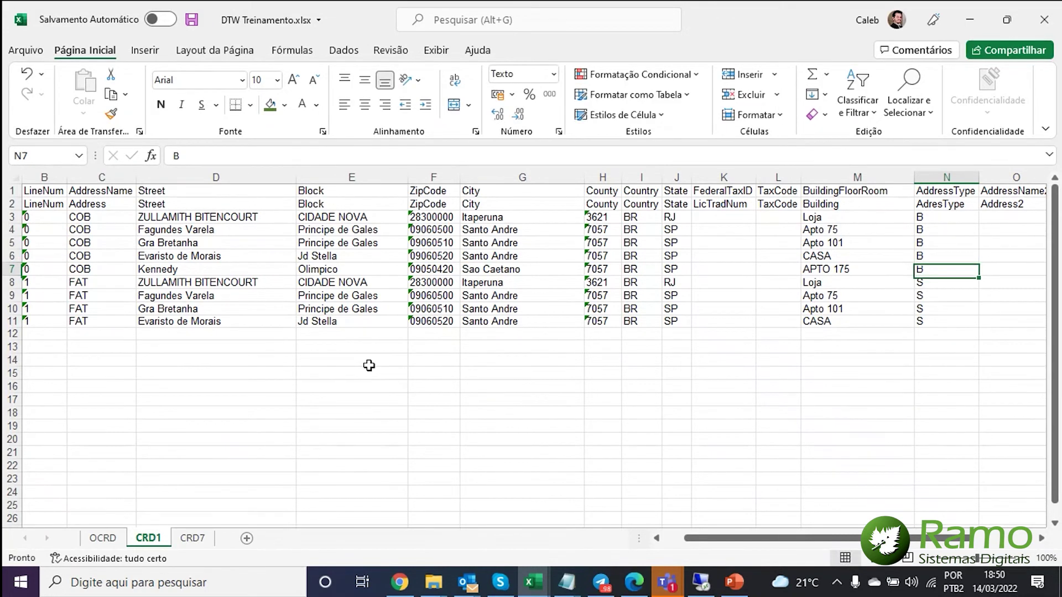
pyautogui.press('Right')
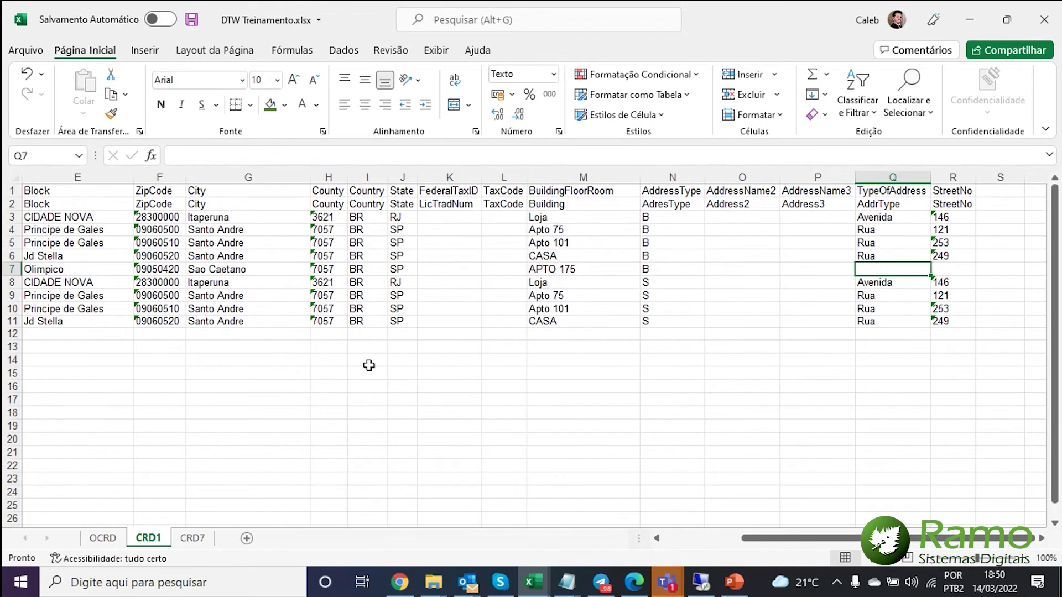
pyautogui.write('Avenida')
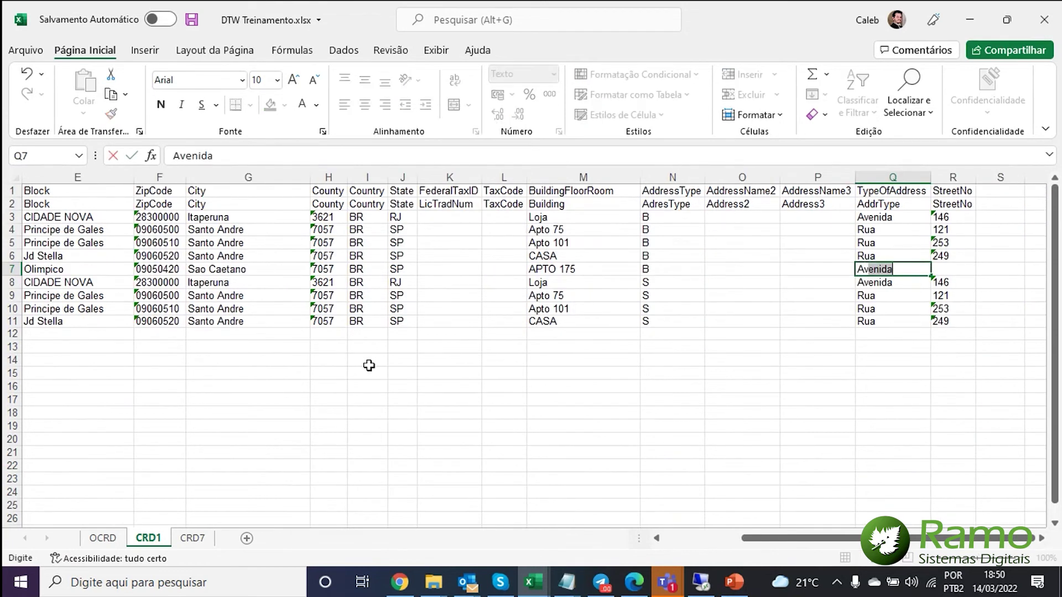
pyautogui.press('Return')
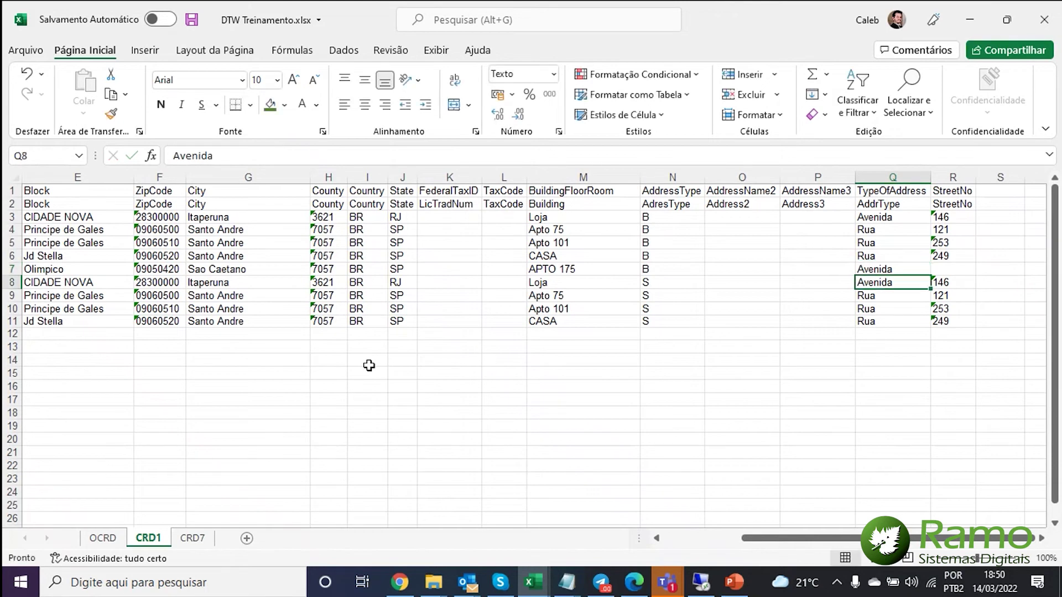
pyautogui.press('Up')
pyautogui.press('Right')
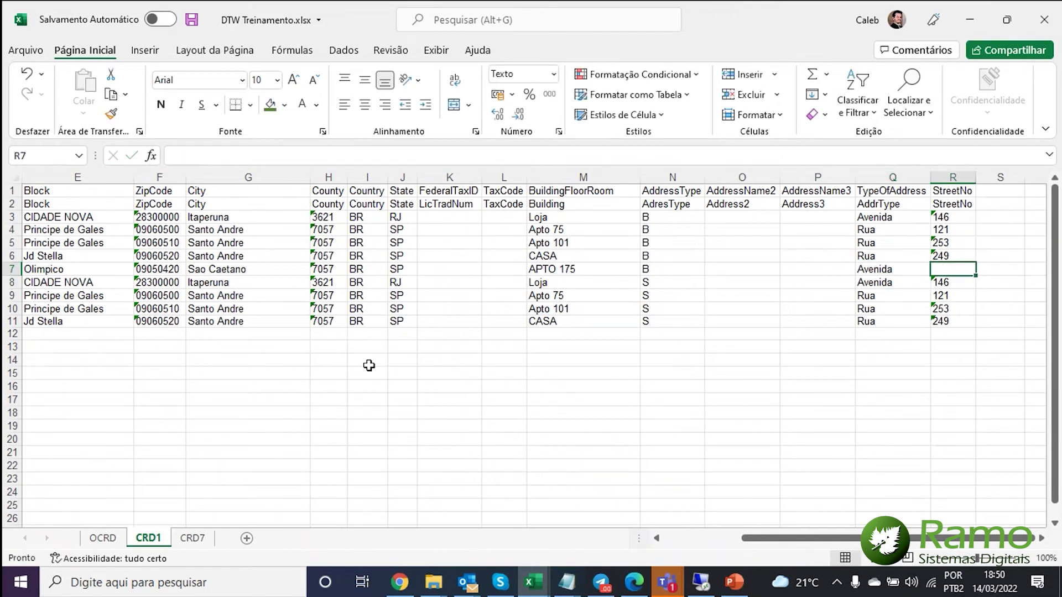
pyautogui.press('Return')
# - Clear the four old FAT address rows 8–11 (A8:N11)
pyautogui.press('Up')
pyautogui.press('Left')
pyautogui.press('Home')
pyautogui.press('Down')
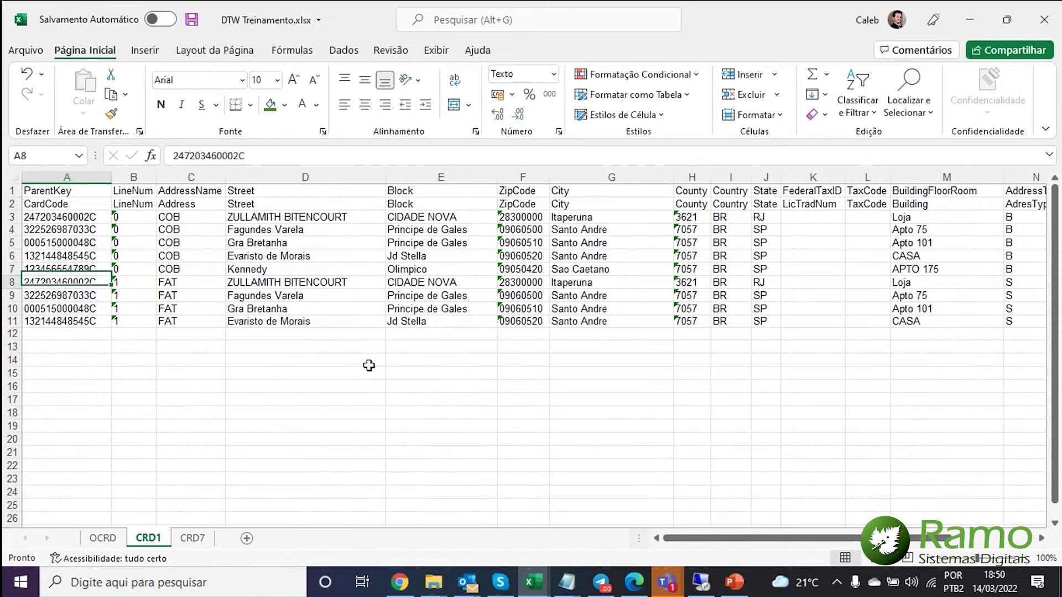
pyautogui.hotkey('ctrl', 'shift', 'Right')
pyautogui.hotkey('ctrl', 'shift', 'Down')
pyautogui.hotkey('ctrl', 'shift', 'Right')
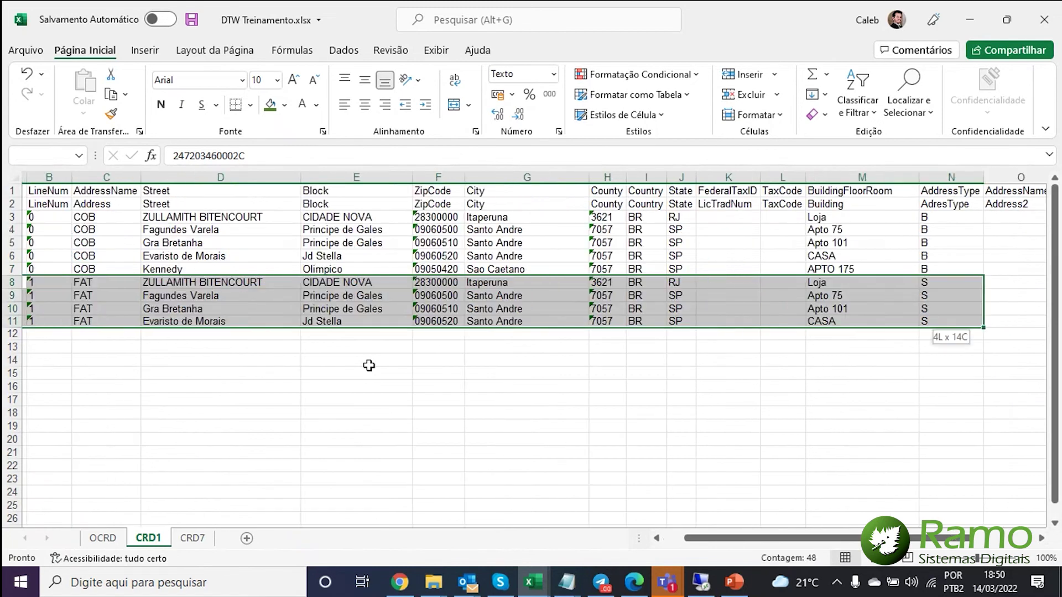
pyautogui.press('Delete')
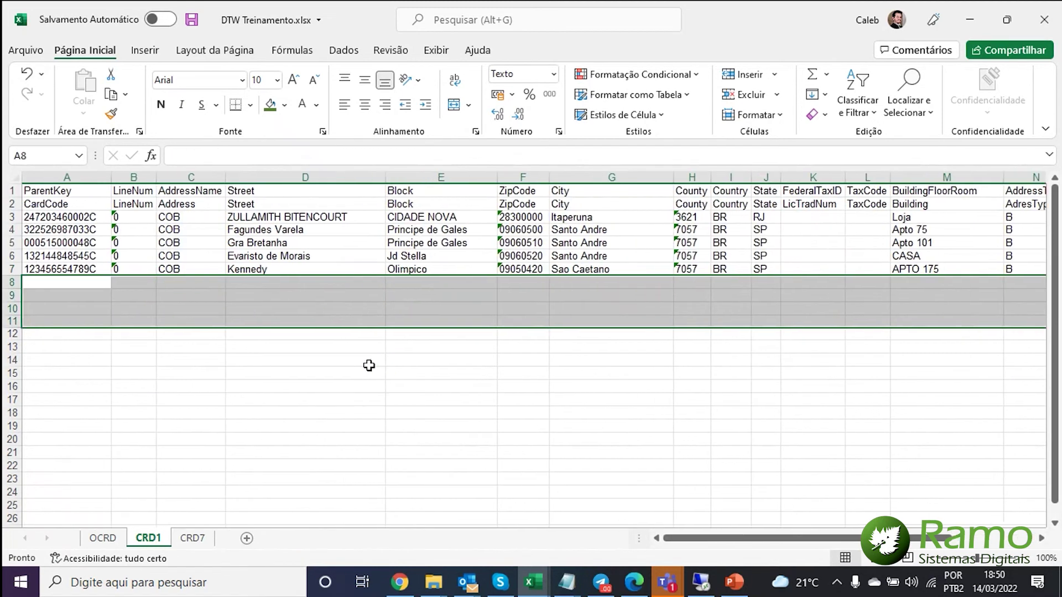
pyautogui.press('Up')
pyautogui.press('Up')
pyautogui.press('Up')
pyautogui.press('Up')
pyautogui.press('Up')
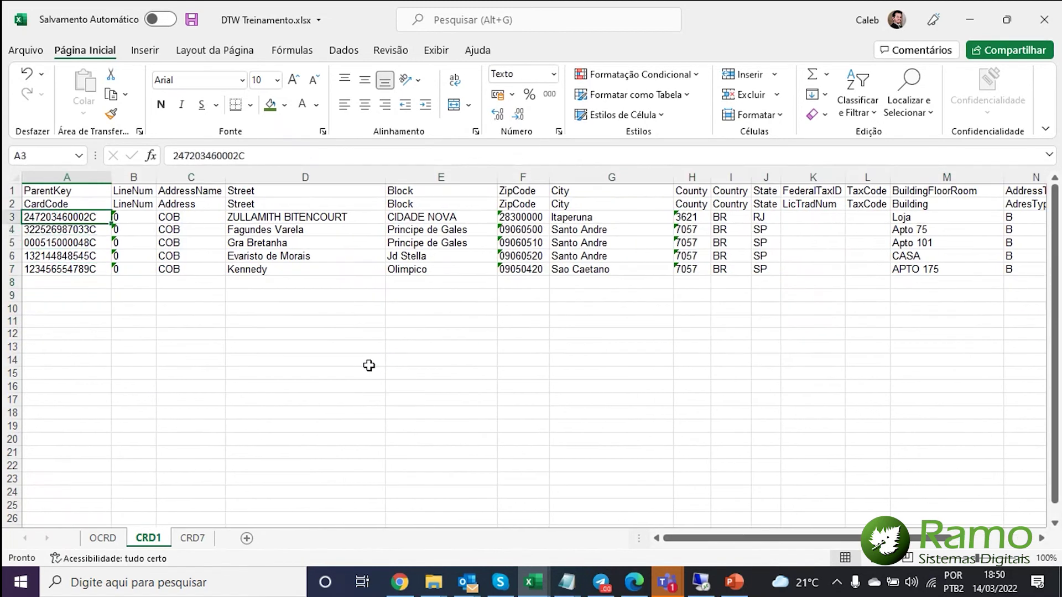
# - Copy the five COB address rows A3:R7 and paste them as rows 8–12
pyautogui.hotkey('ctrl', 'shift', 'Down')
pyautogui.hotkey('ctrl', 'shift', 'Right')
pyautogui.hotkey('ctrl', 'shift', 'Right')
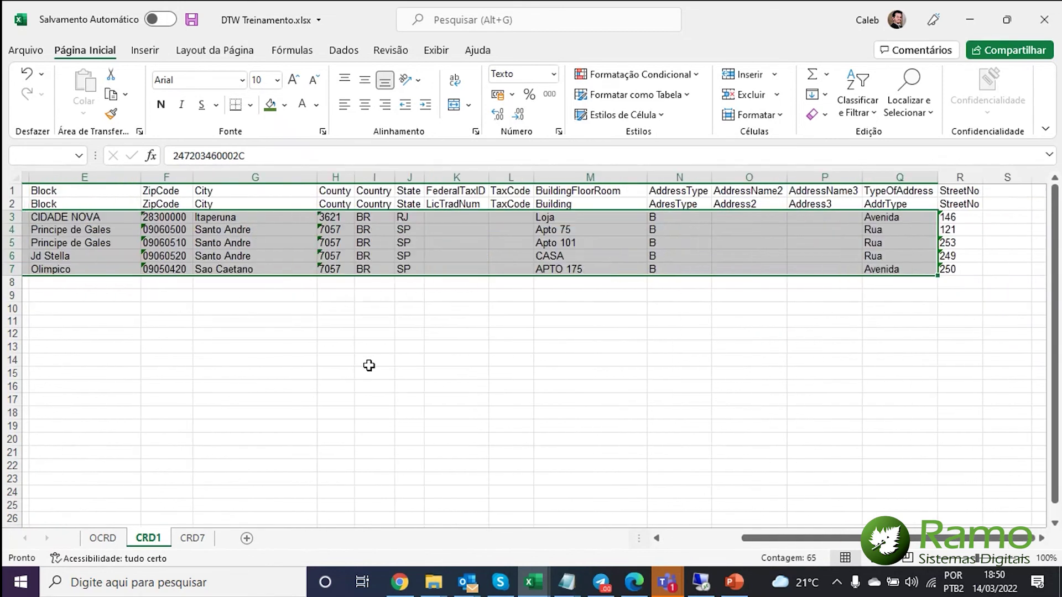
pyautogui.hotkey('ctrl', 'c')
pyautogui.press('Down')
pyautogui.press('Down')
pyautogui.press('Down')
pyautogui.press('Down')
pyautogui.press('Down')
pyautogui.press('Return')
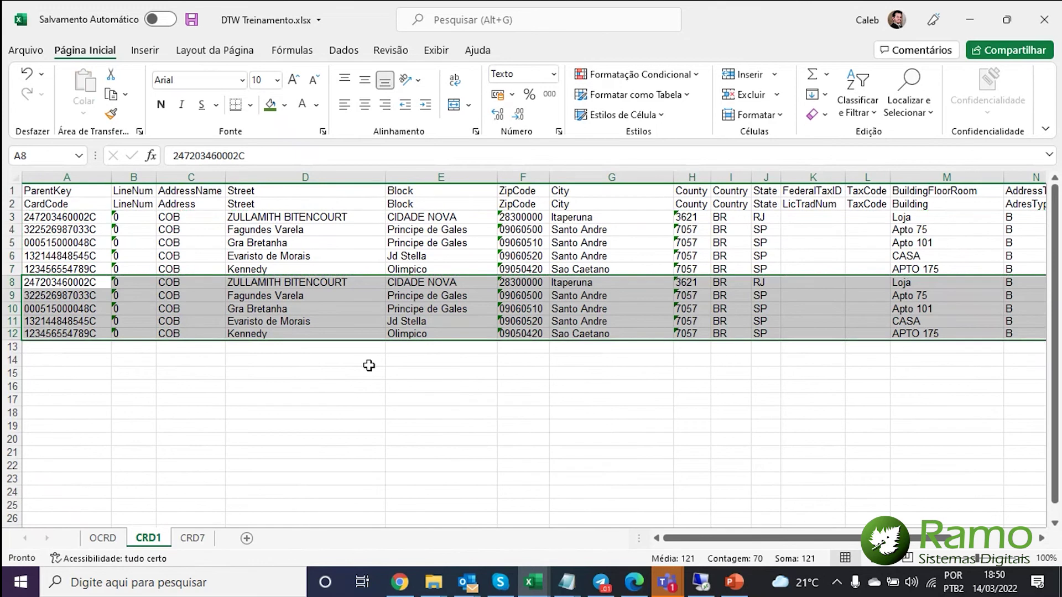
# - Set row 8's AddressName to FAT and give rows 8–12 LineNum 1
pyautogui.press('Right')
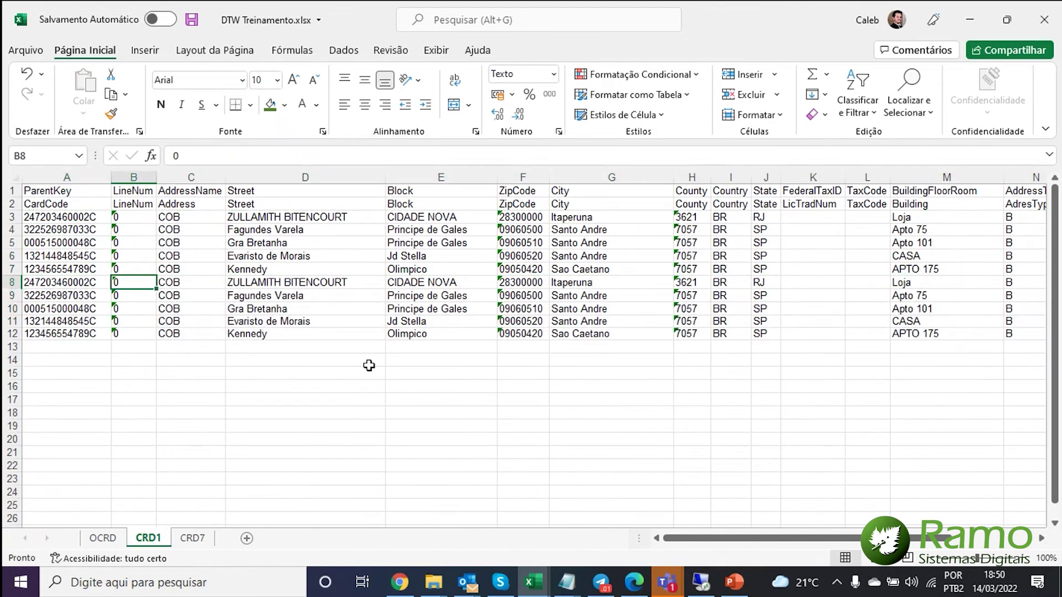
pyautogui.press('Right')
pyautogui.write('FAT')
pyautogui.press('Return')
pyautogui.press('Up')
pyautogui.press('Left')
pyautogui.write('1')
pyautogui.press('Return')
pyautogui.write('1')
pyautogui.press('Return')
pyautogui.write('1')
pyautogui.press('Return')
pyautogui.write('1')
pyautogui.press('Return')
pyautogui.write('1')
pyautogui.press('Return')
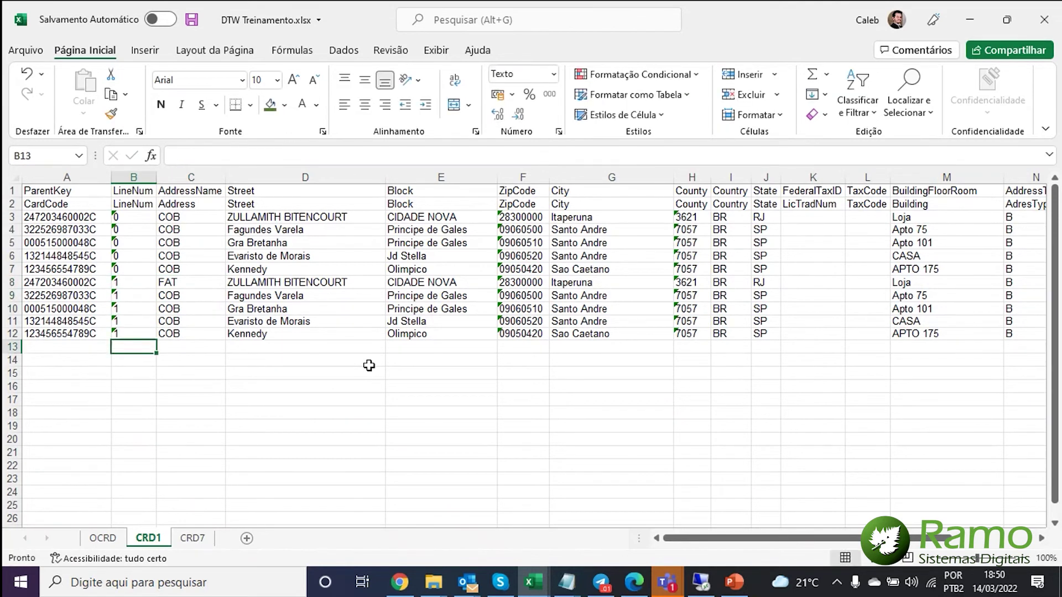
# - Fill FAT down through row 12 and set AddressType S for rows 8–12
pyautogui.click(221, 286)
pyautogui.doubleClick(224, 288)
pyautogui.click(208, 281)
pyautogui.press('Right')
pyautogui.press('Right')
pyautogui.press('Right')
pyautogui.press('Right')
pyautogui.press('Right')
pyautogui.press('Right')
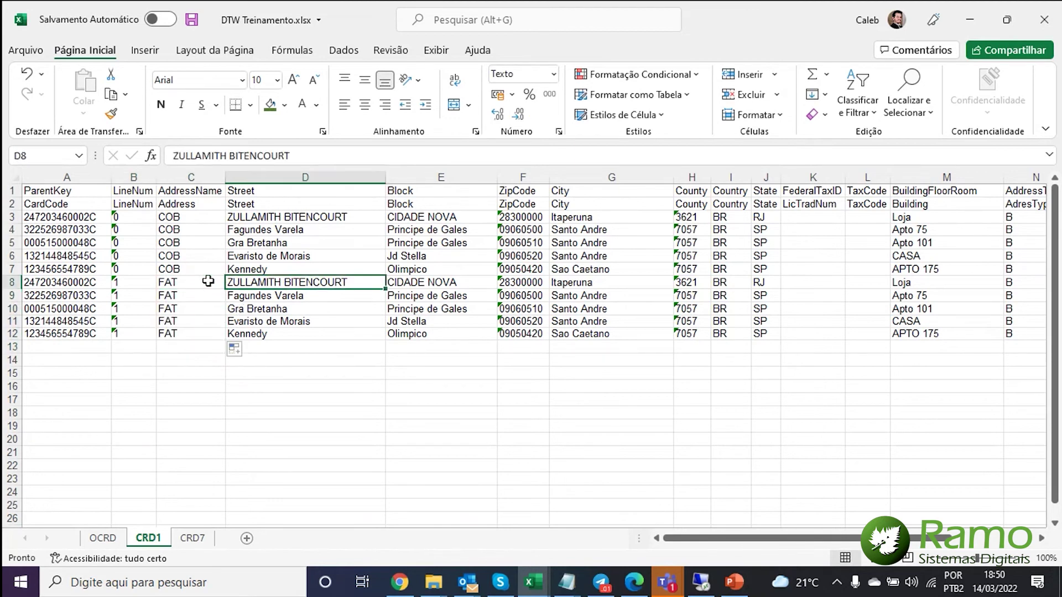
pyautogui.press('Left')
pyautogui.press('Left')
pyautogui.press('Left')
pyautogui.press('Left')
pyautogui.press('Left')
pyautogui.press('Left')
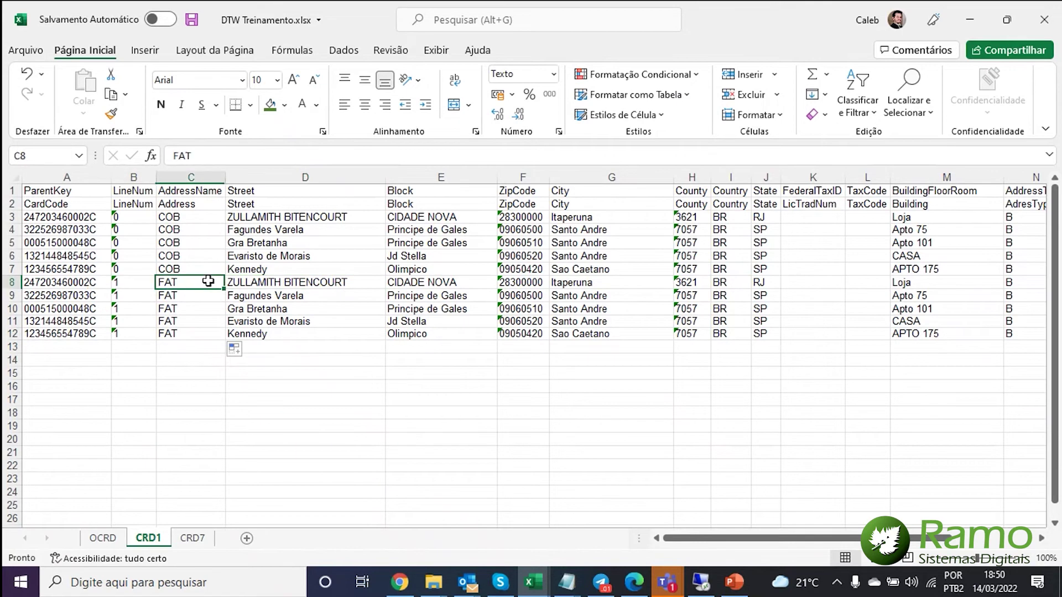
pyautogui.press('Right')
pyautogui.press('Right')
pyautogui.press('Right')
pyautogui.press('Right')
pyautogui.press('Right')
pyautogui.press('Right')
pyautogui.press('Right')
pyautogui.press('Right')
pyautogui.press('Right')
pyautogui.press('Right')
pyautogui.press('Right')
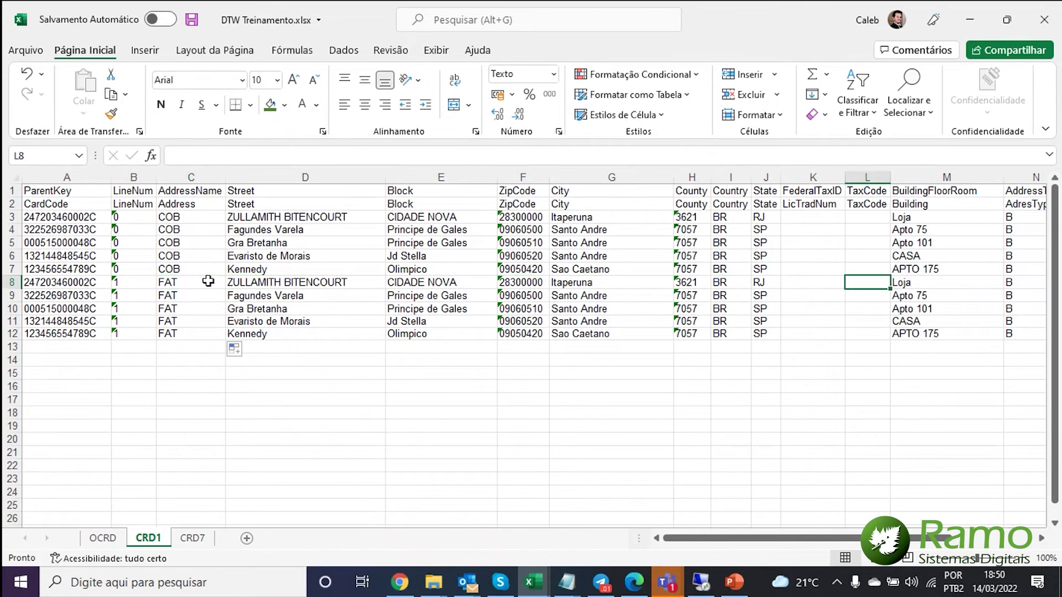
pyautogui.write('S')
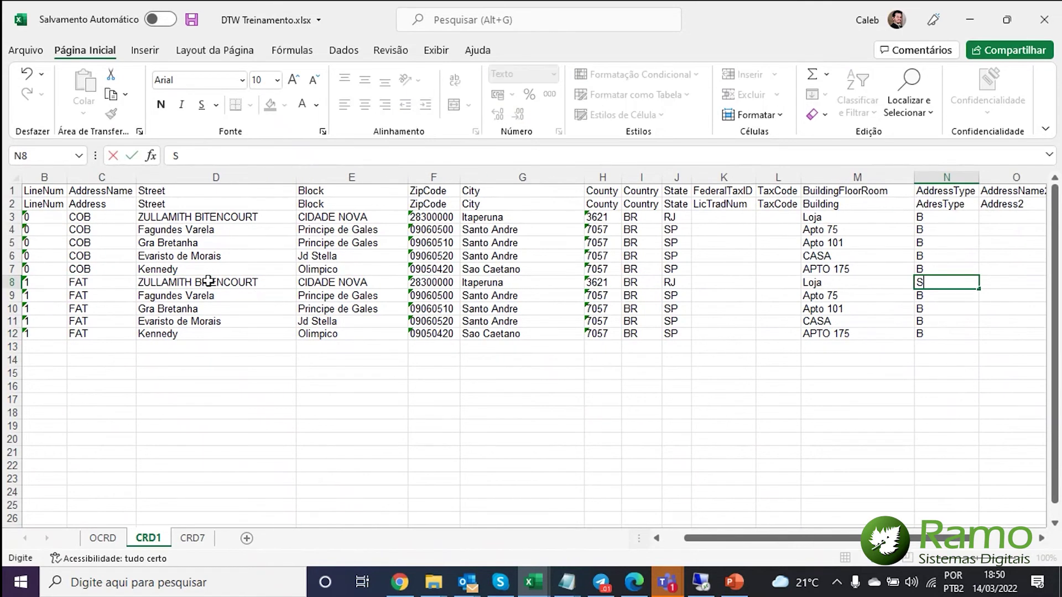
pyautogui.press('Down')
pyautogui.write('S')
pyautogui.press('Up')
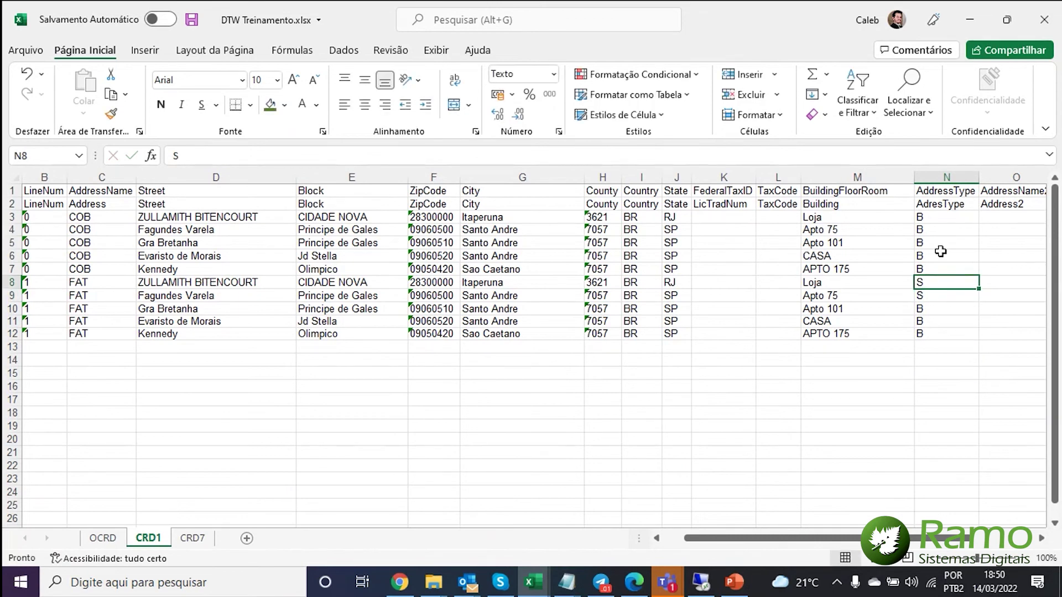
pyautogui.moveTo(978, 289); pyautogui.dragTo(978, 334)
pyautogui.click(952, 323)
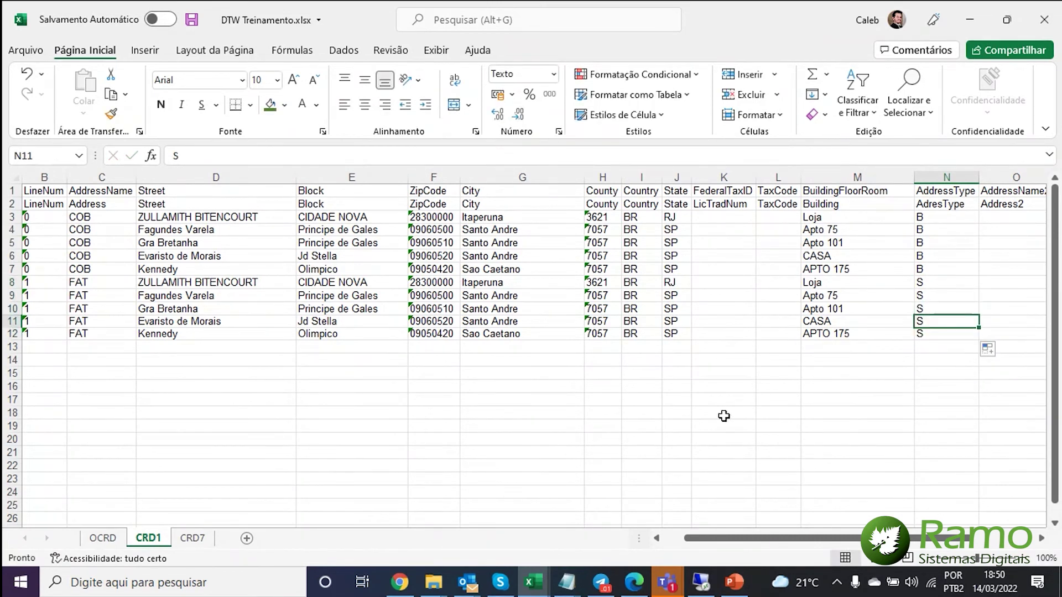
pyautogui.moveTo(828, 538); pyautogui.dragTo(719, 546)
# - Copy the new partner's CardCode from OCRD into CRD7 cells A11 and A12
pyautogui.click(191, 537)
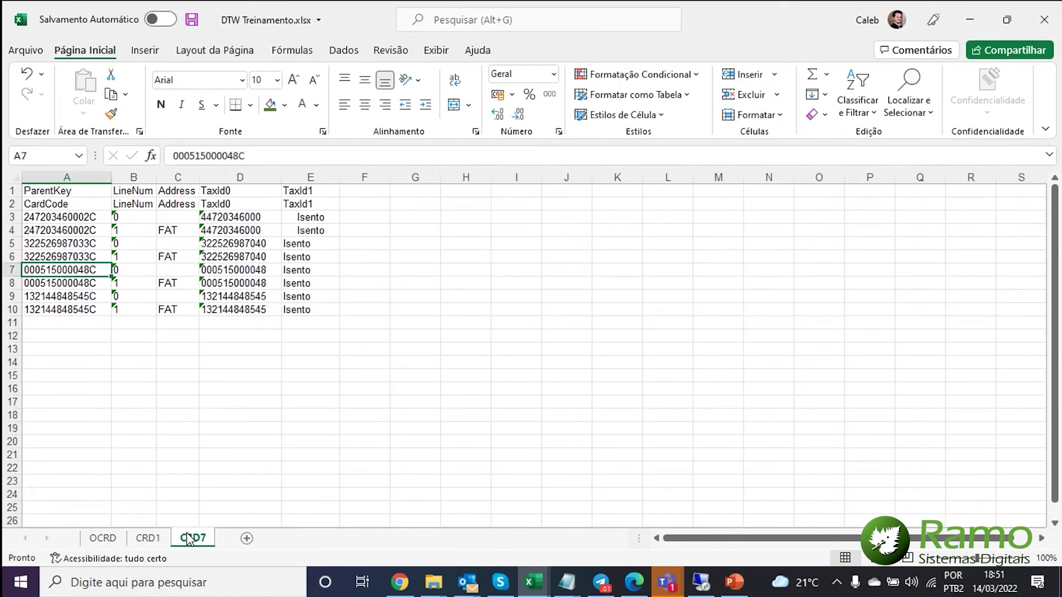
pyautogui.click(102, 348)
pyautogui.click(80, 218)
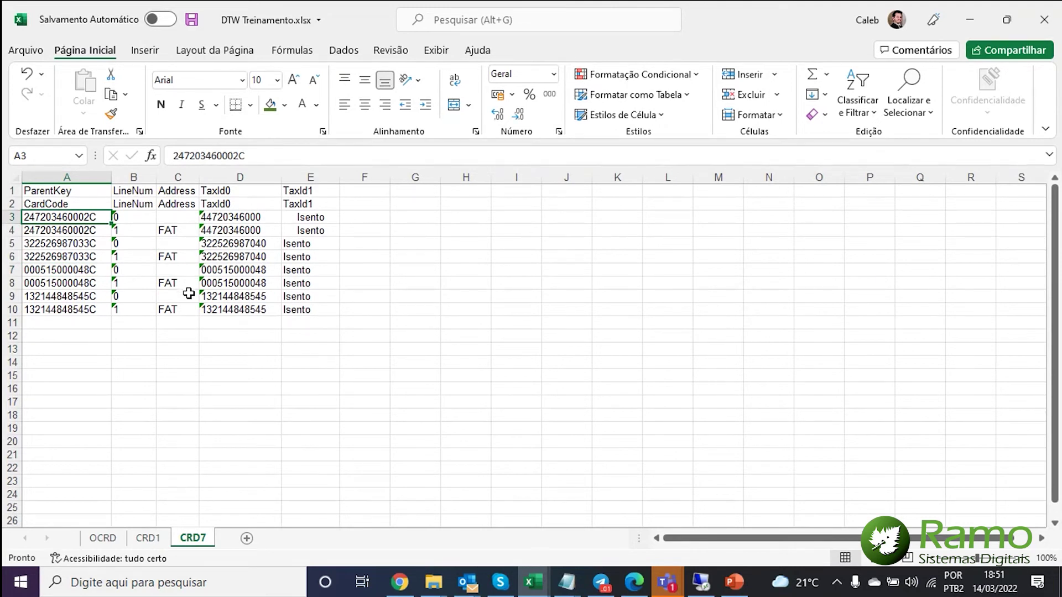
pyautogui.click(103, 538)
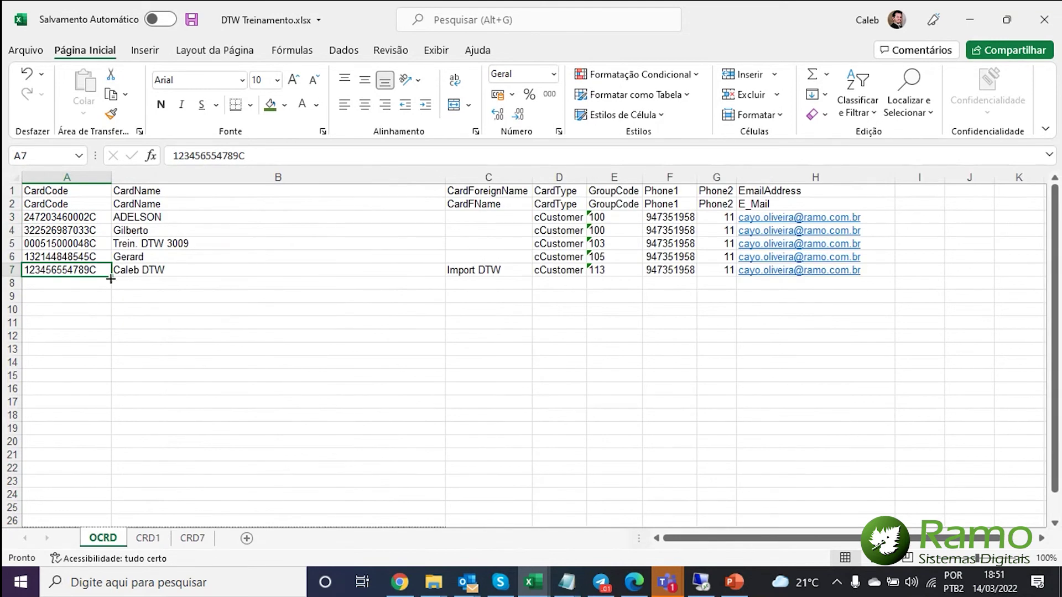
pyautogui.hotkey('ctrl', 'c')
pyautogui.click(192, 537)
pyautogui.click(54, 324)
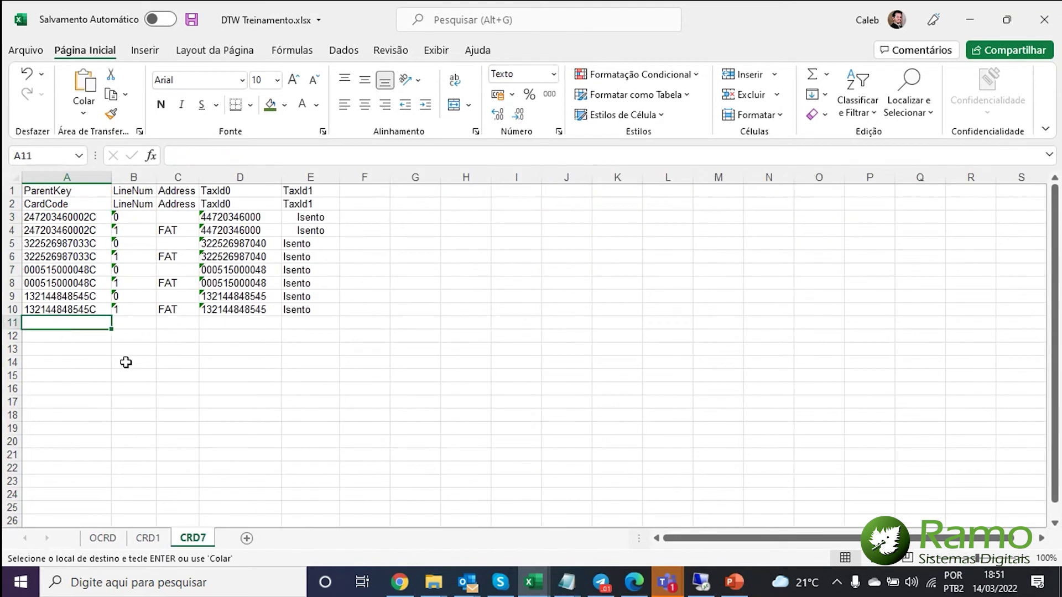
pyautogui.hotkey('ctrl', 'v')
pyautogui.click(83, 337)
pyautogui.hotkey('ctrl', 'v')
# - Enter LineNum 0 and 1 in B11:B12 and FAT as the address in C12
pyautogui.click(128, 328)
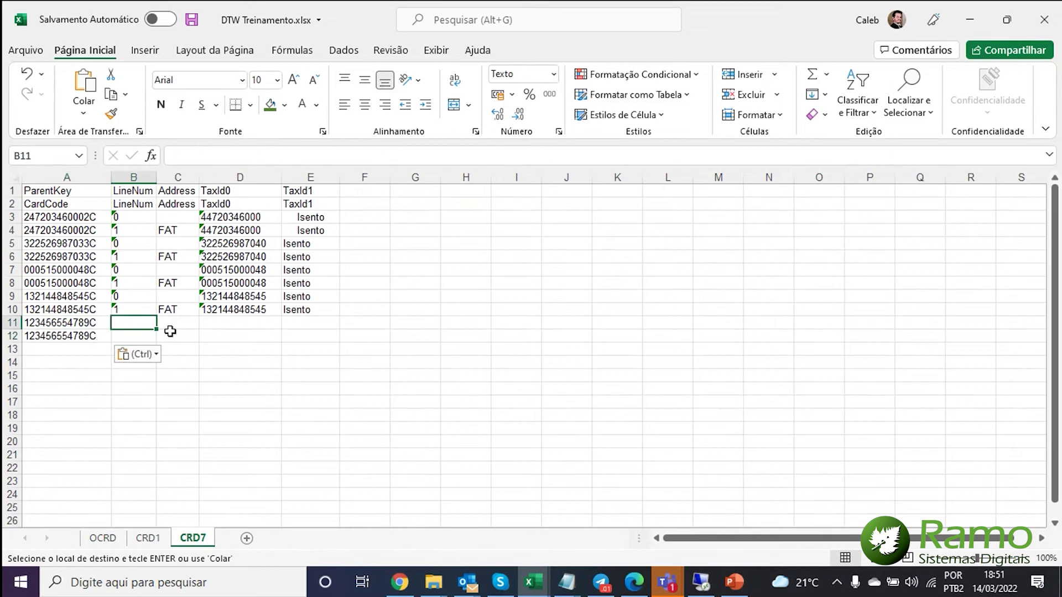
pyautogui.write('0')
pyautogui.press('Return')
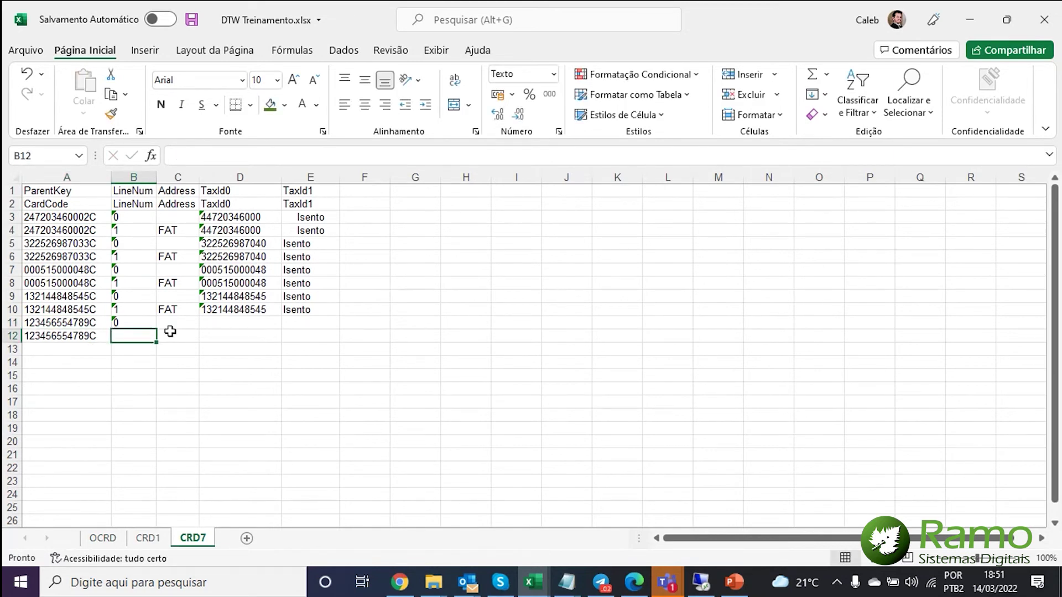
pyautogui.write('1')
pyautogui.press('Return')
pyautogui.click(170, 335)
pyautogui.write('FAT')
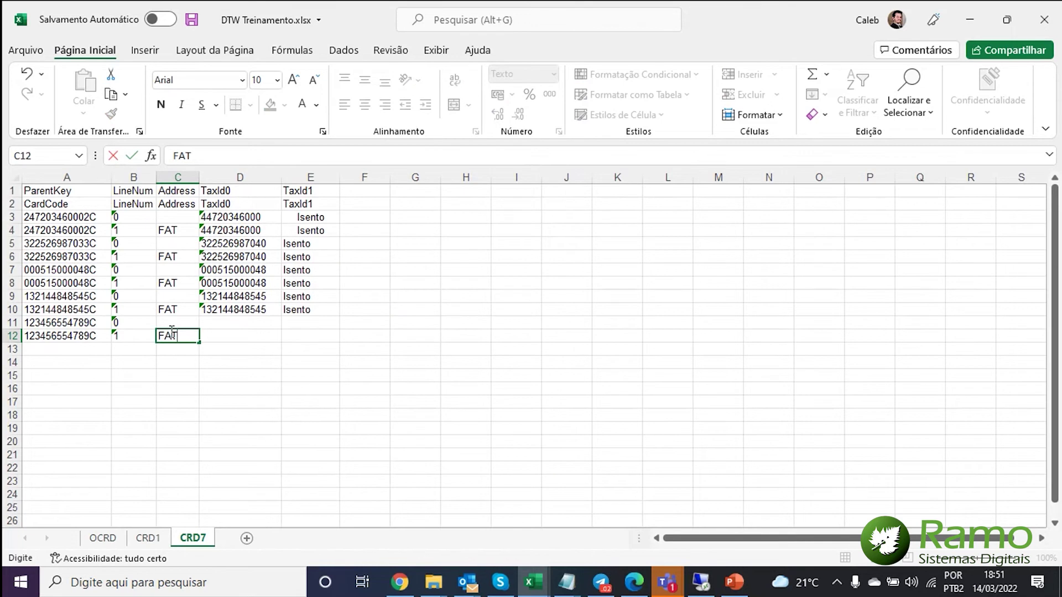
pyautogui.press('Tab')
# - Use the card code's digits as the tax number in D11 and D12
pyautogui.click(60, 325)
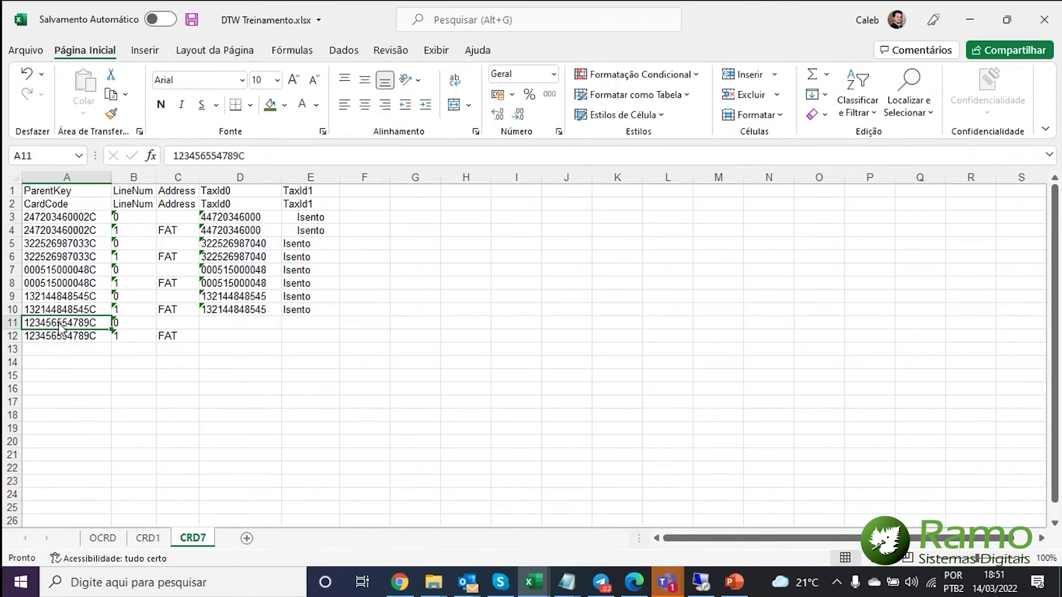
pyautogui.doubleClick(90, 321)
pyautogui.moveTo(90, 321); pyautogui.dragTo(24, 323)
pyautogui.hotkey('ctrl', 'c')
pyautogui.click(253, 322)
pyautogui.hotkey('ctrl', 'v')
pyautogui.click(244, 337)
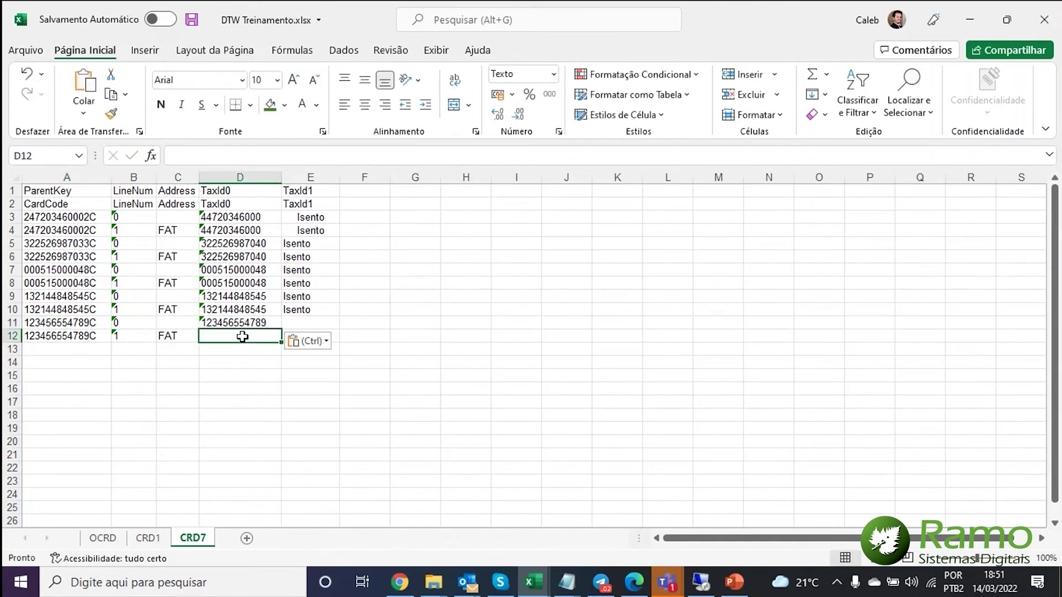
pyautogui.hotkey('ctrl', 'v')
# - Enter Isento as TaxId1 in E11 and E12
pyautogui.click(296, 334)
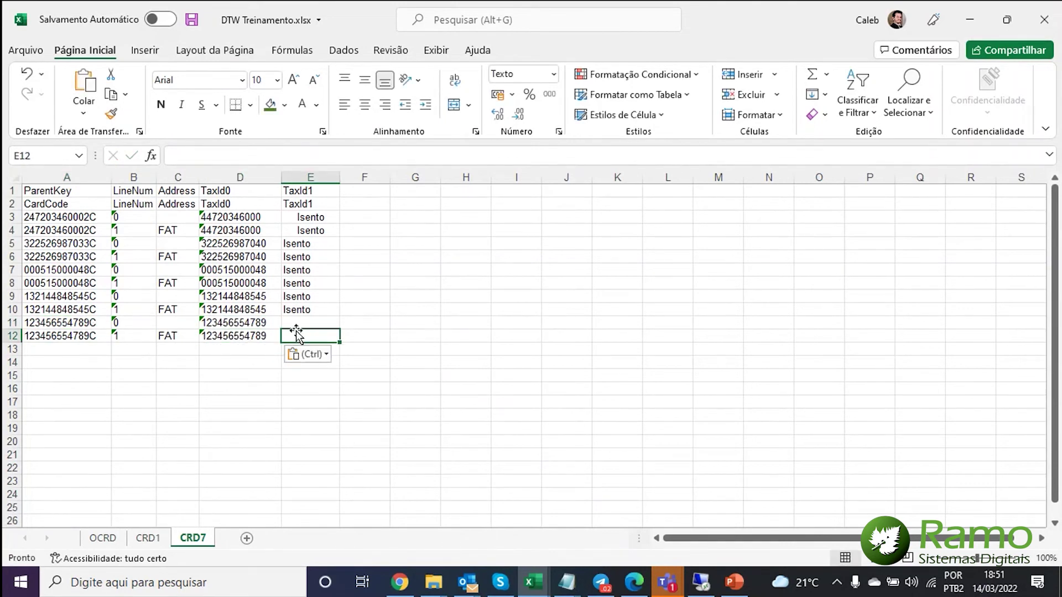
pyautogui.click(311, 324)
pyautogui.write('Isento')
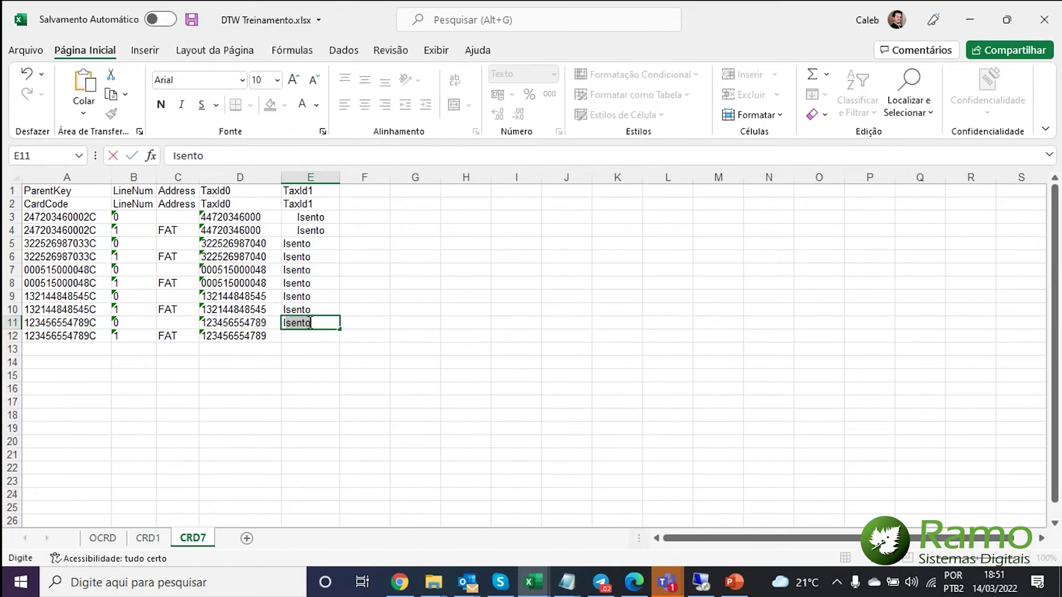
pyautogui.press('Return')
pyautogui.write('Isento')
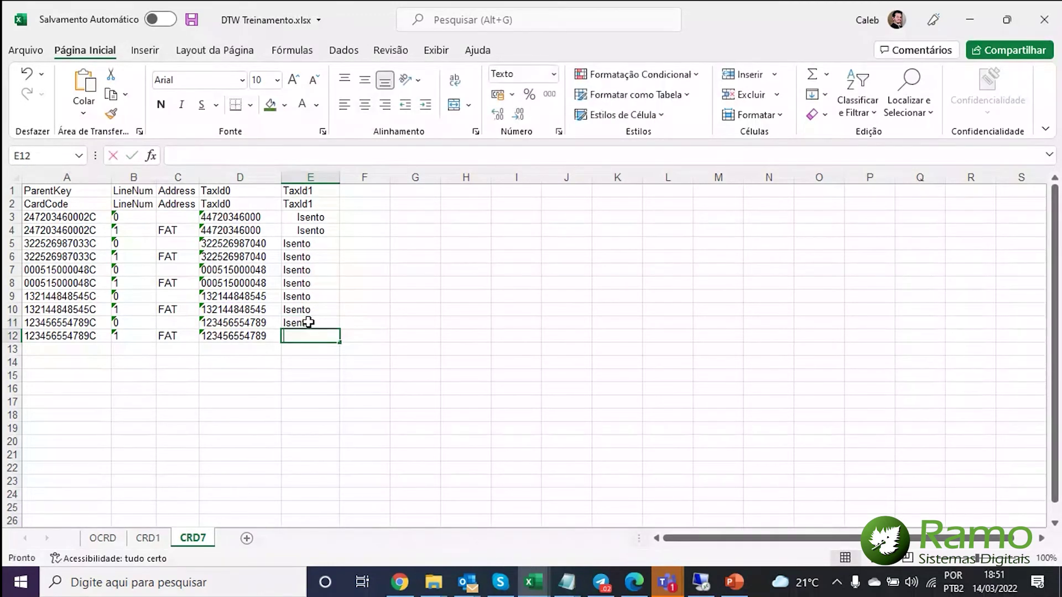
pyautogui.press('Return')
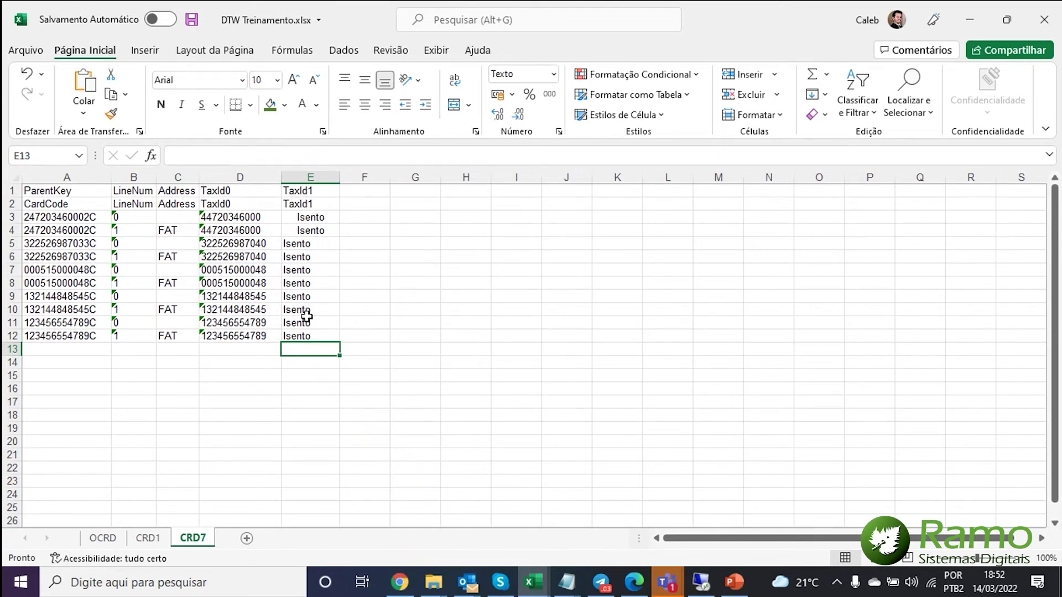
# - Copy the OCRD table A1:H7 with both header rows, then bring up the Run prompt
pyautogui.click(115, 539)
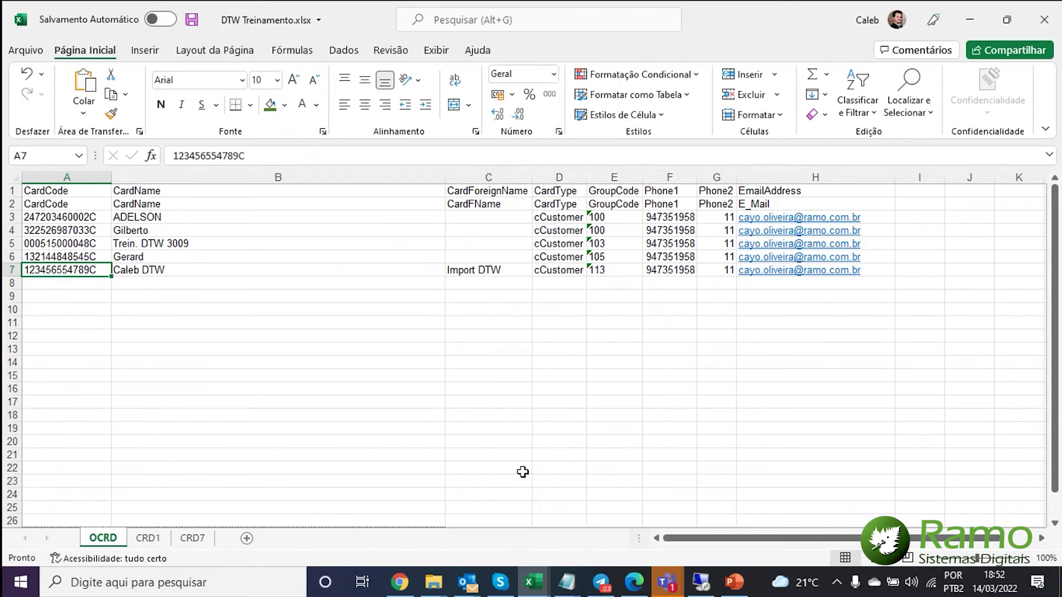
pyautogui.click(67, 192)
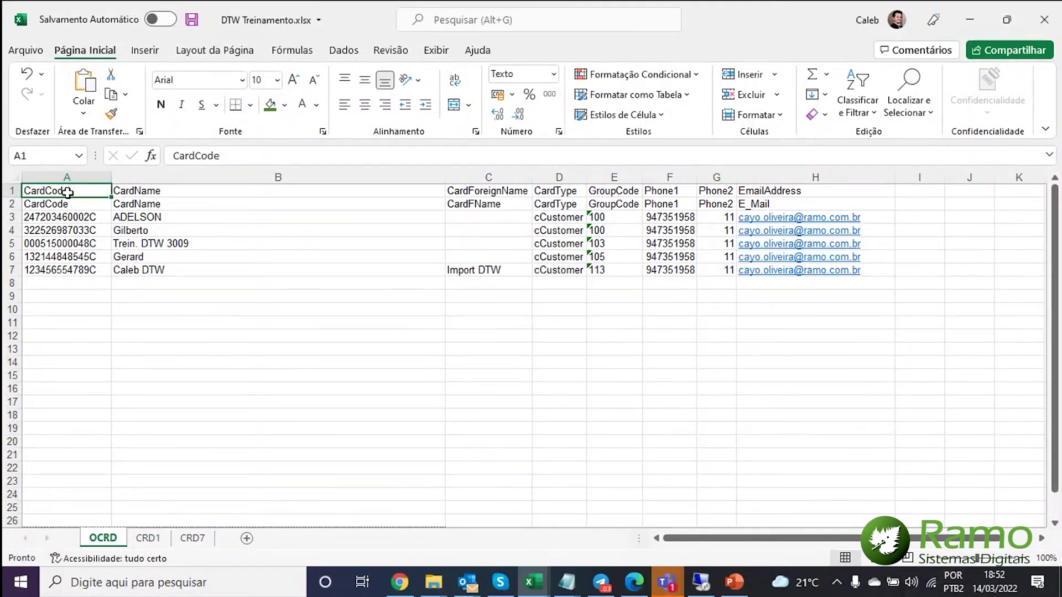
pyautogui.hotkey('ctrl', 'shift', 'Right')
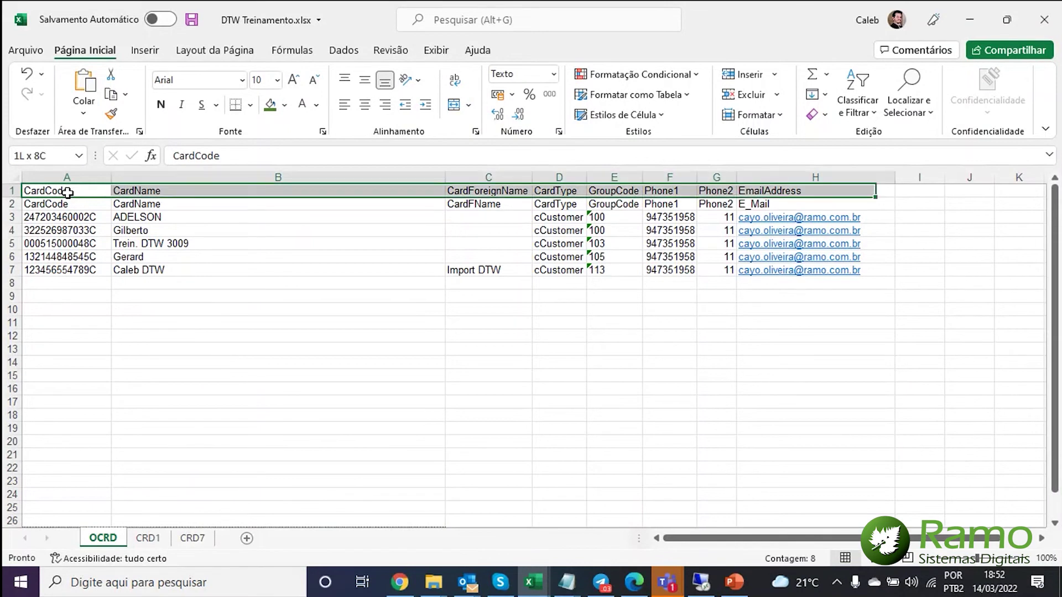
pyautogui.hotkey('ctrl', 'shift', 'Down')
pyautogui.hotkey('ctrl', 'c')
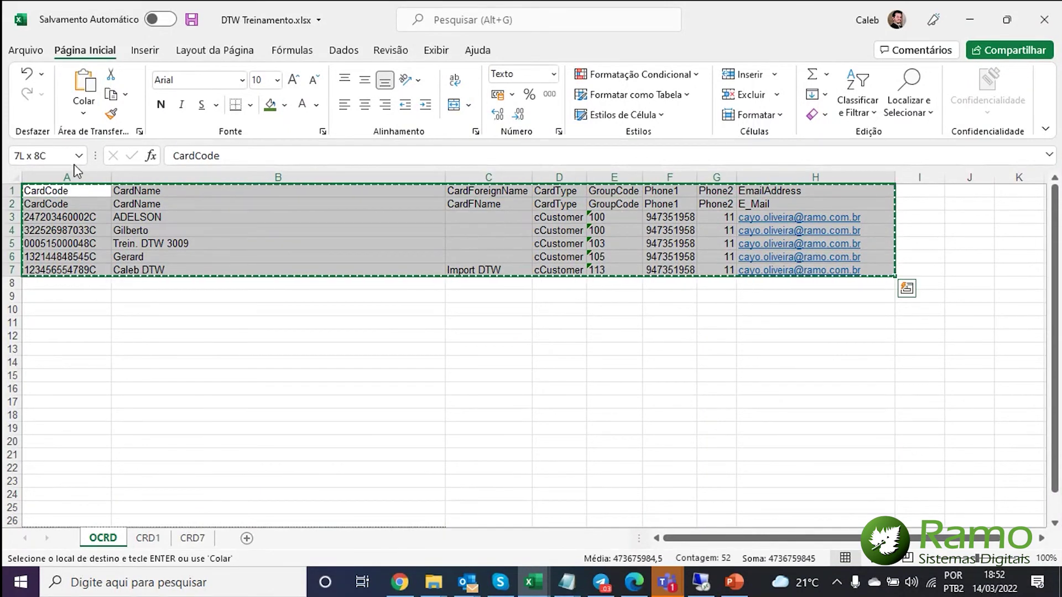
pyautogui.press('super+r')
# - Launch Notepad and paste the copied OCRD table into it
pyautogui.write('notepad')
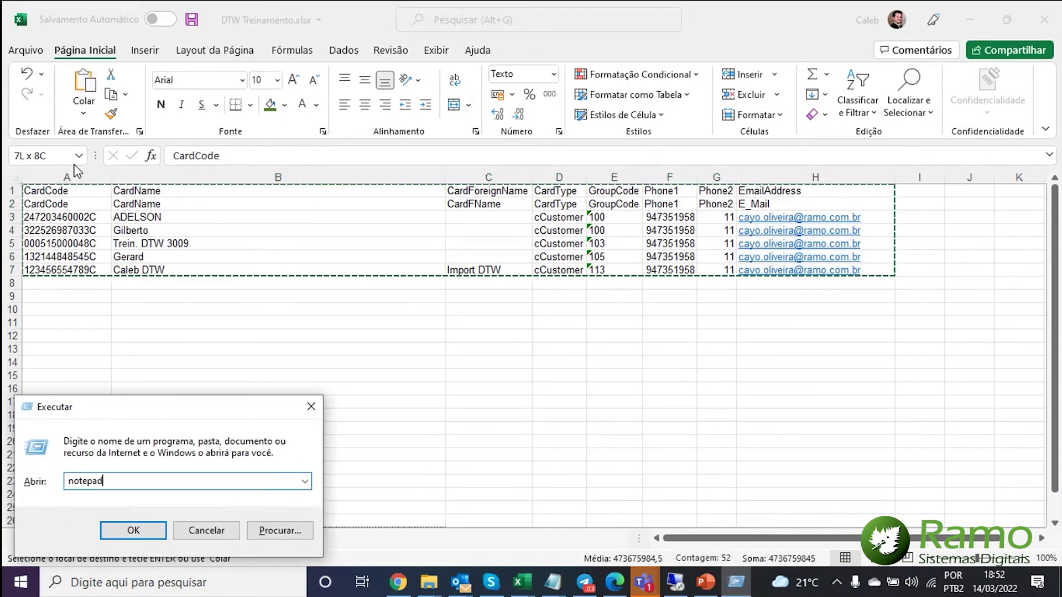
pyautogui.press('Return')
pyautogui.hotkey('ctrl', 'v')
pyautogui.click(250, 121)
pyautogui.click(255, 100)
pyautogui.click(339, 304)
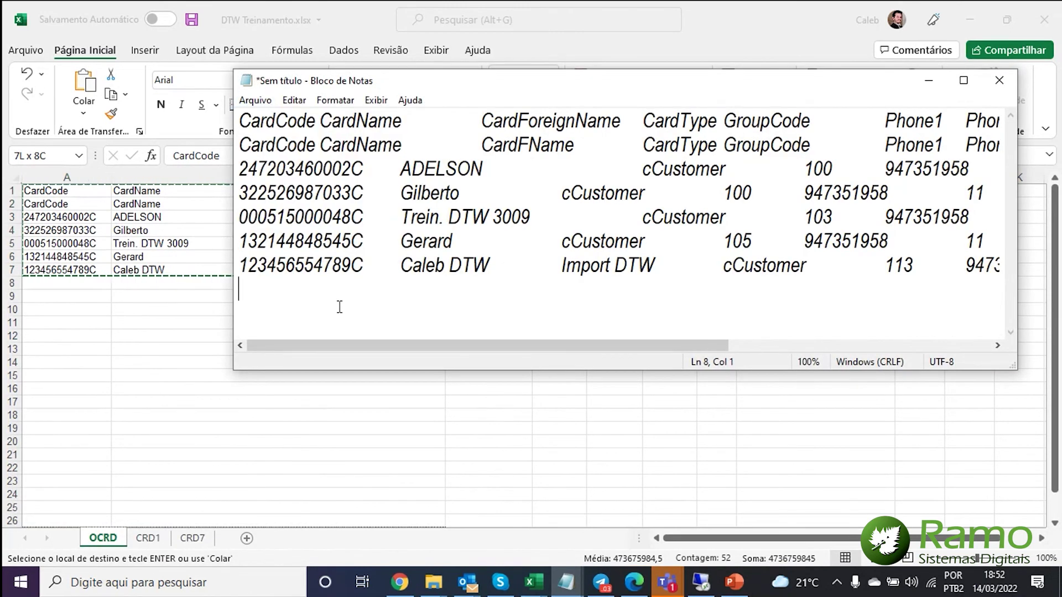
pyautogui.press('BackSpace')
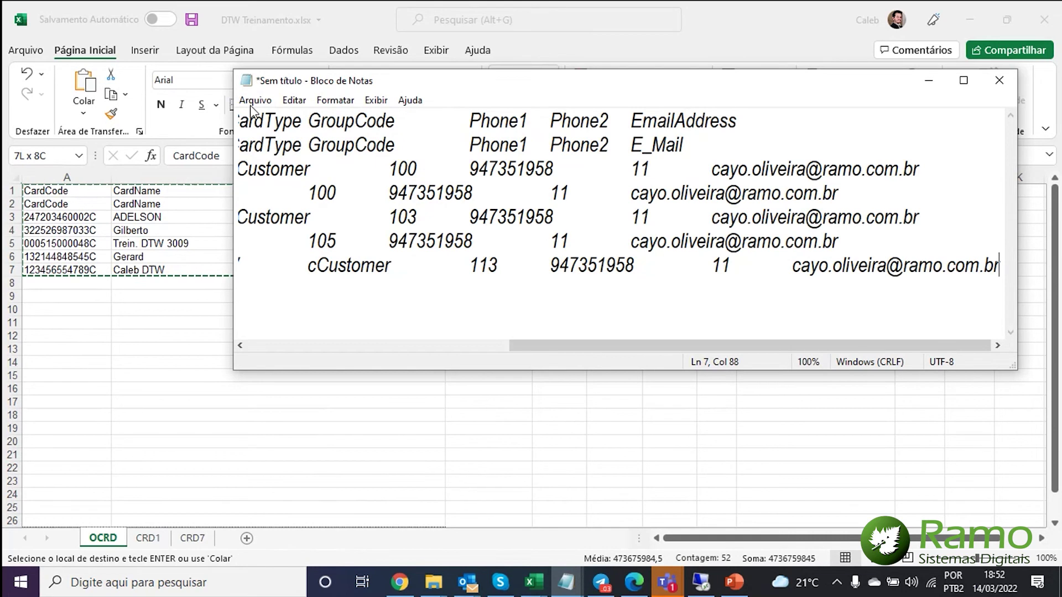
# - In Save As, create the desktop folder Academia Ramo DTW with a PN subfolder inside
pyautogui.click(255, 100)
pyautogui.click(310, 186)
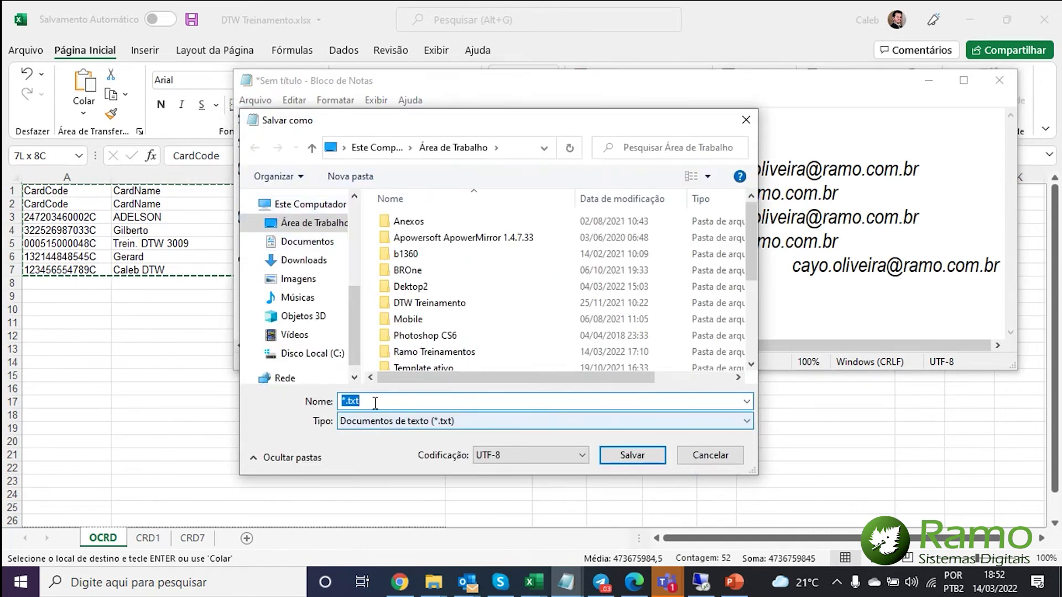
pyautogui.click(525, 289)
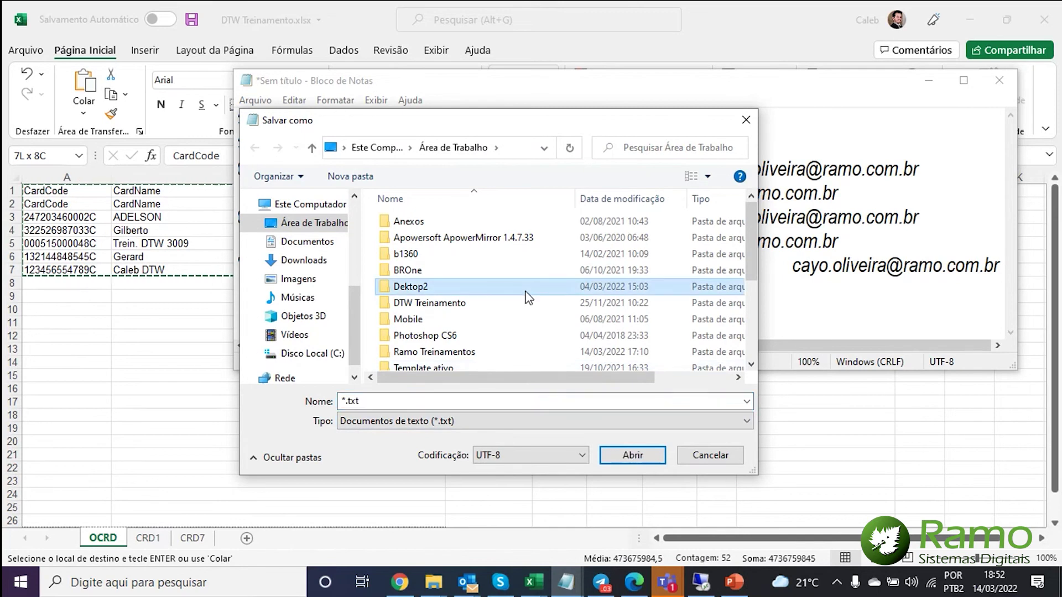
pyautogui.hotkey('ctrl', 'shift', 'n')
pyautogui.write('demi')
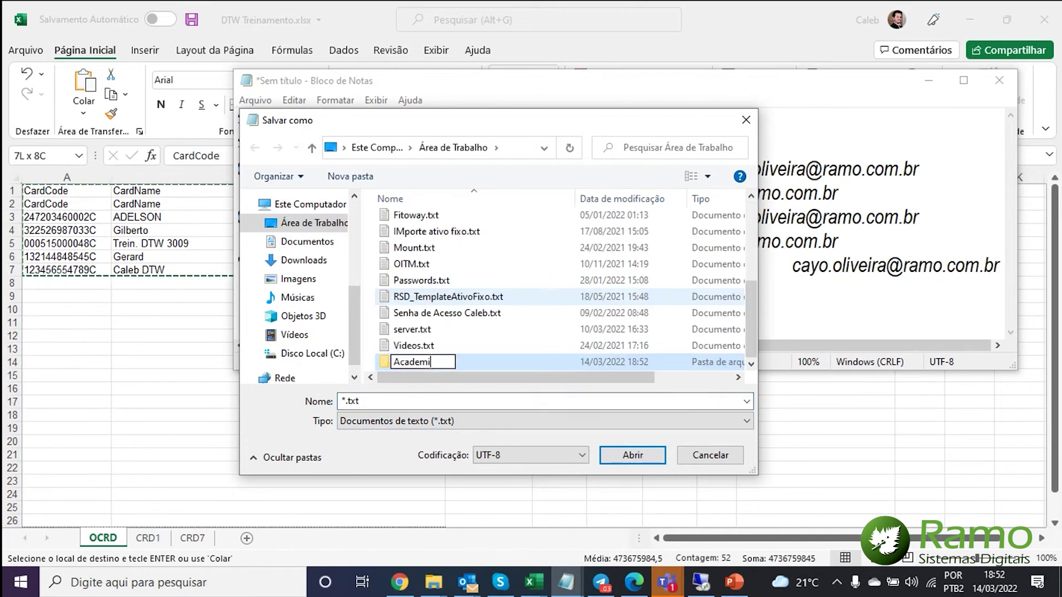
pyautogui.write('a Ramo DTW')
pyautogui.press('Return')
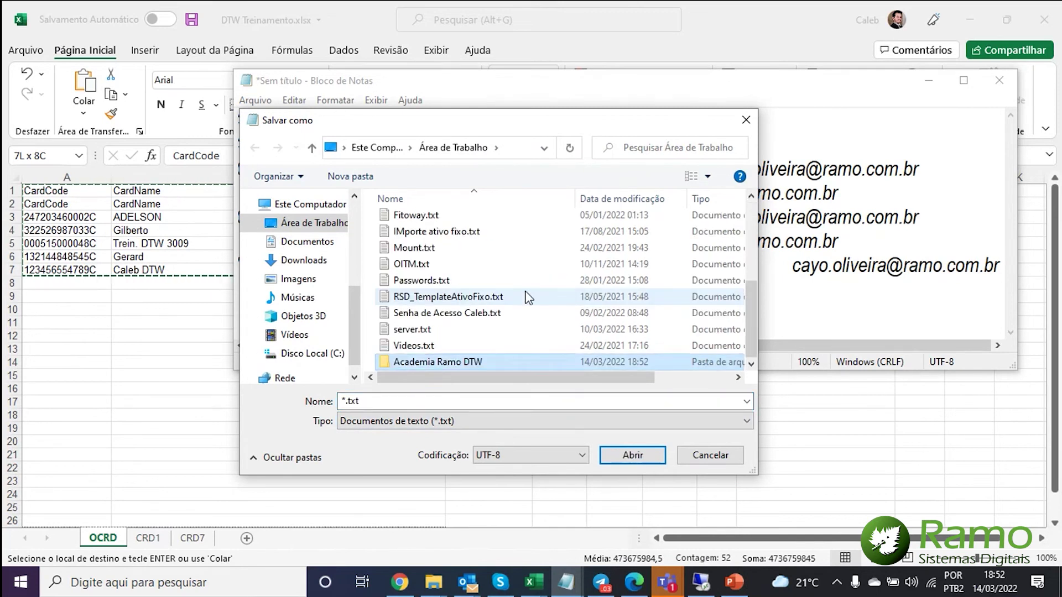
pyautogui.doubleClick(443, 362)
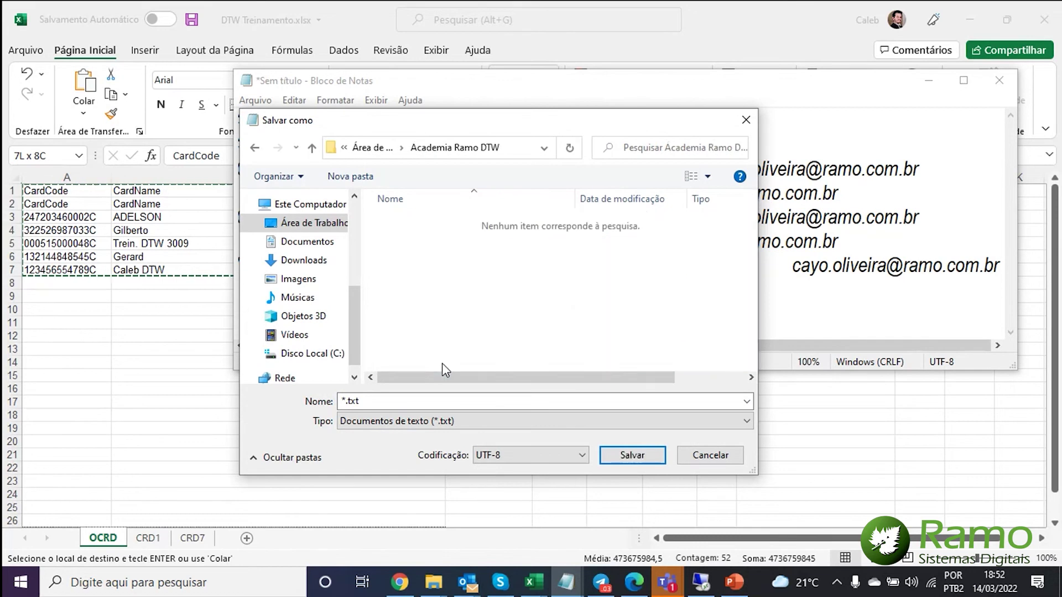
pyautogui.hotkey('ctrl', 'shift', 'n')
pyautogui.write('PN')
pyautogui.press('Return')
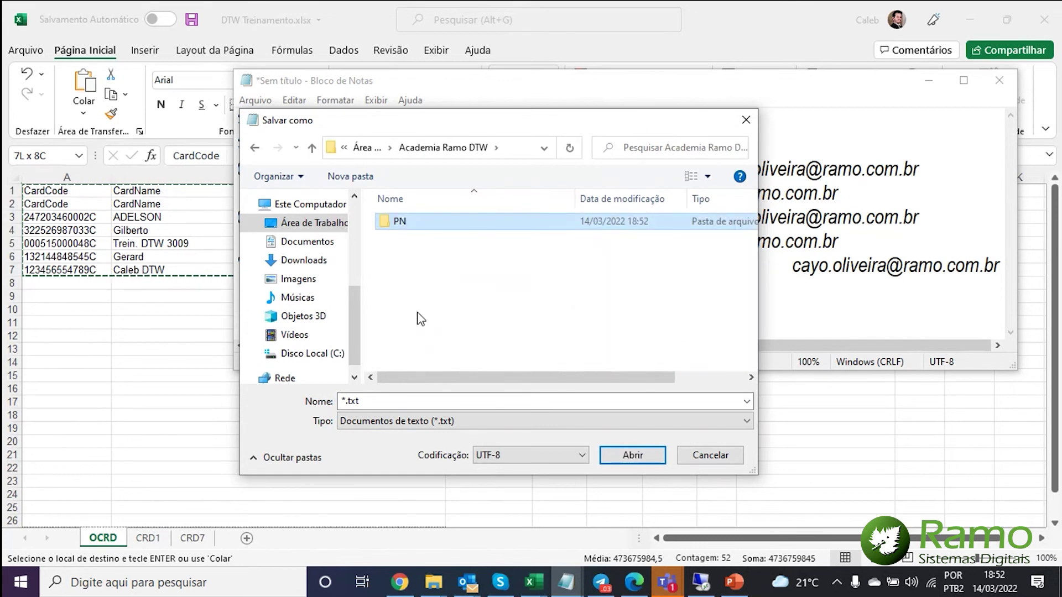
pyautogui.press('Return')
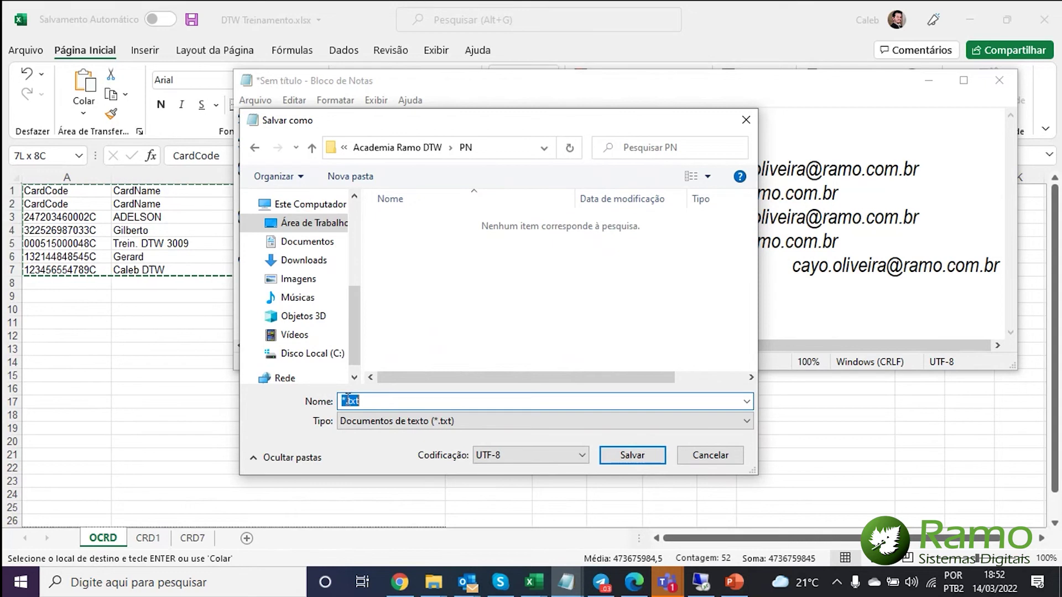
# - Save the file in PN as OCRD.txt
pyautogui.click(344, 398)
pyautogui.press('BackSpace')
pyautogui.write('D')
pyautogui.write('CRD')
pyautogui.press('Return')
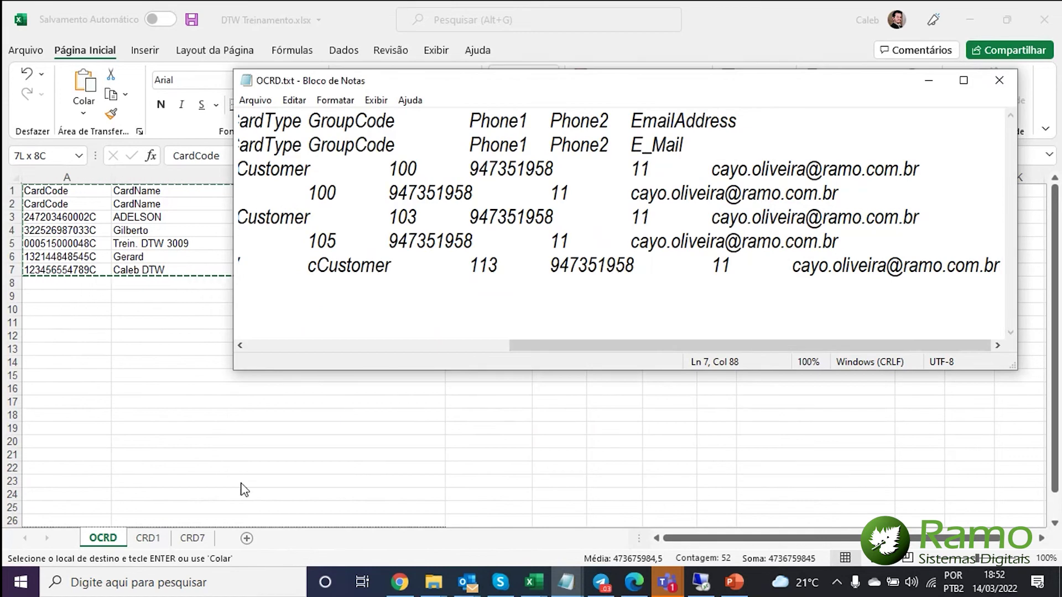
pyautogui.click(147, 538)
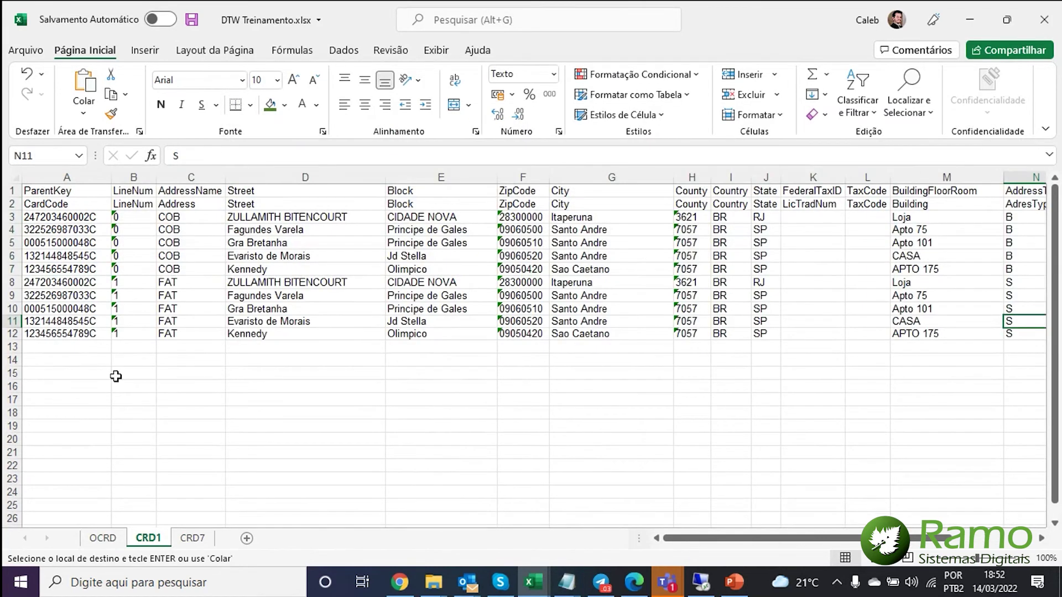
# - Select the CRD1 address table from A1 and copy it, then bring Notepad forward
pyautogui.click(103, 538)
pyautogui.click(147, 542)
pyautogui.click(41, 190)
pyautogui.hotkey('ctrl', 'v')
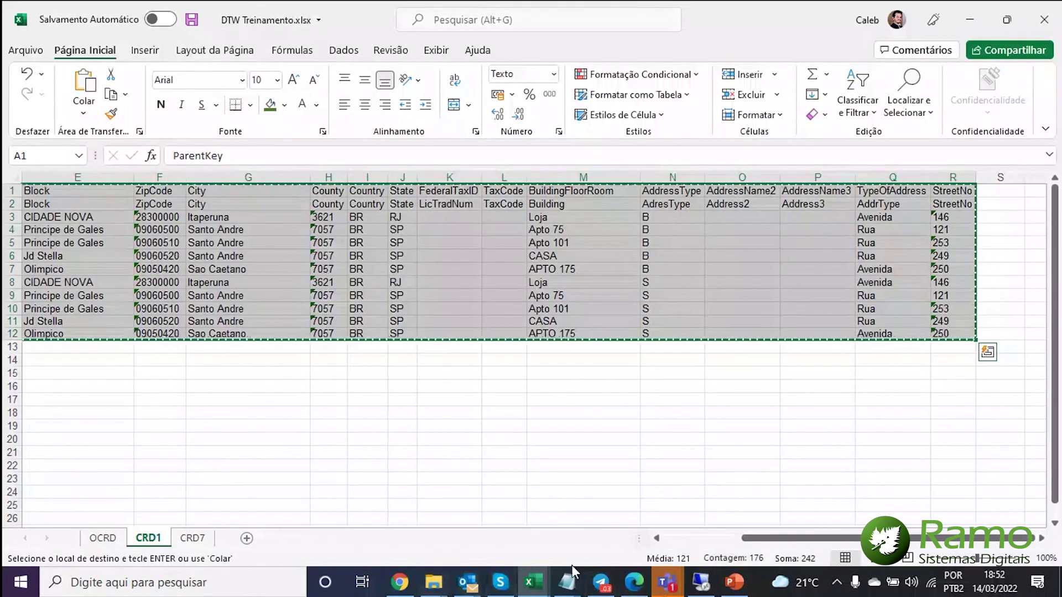
pyautogui.moveTo(566, 582)
pyautogui.click(730, 498)
# - Paste the CRD1 addresses over the OCRD text and Save As CRD1.txt beside OCRD.txt
pyautogui.hotkey('ctrl', 'v')
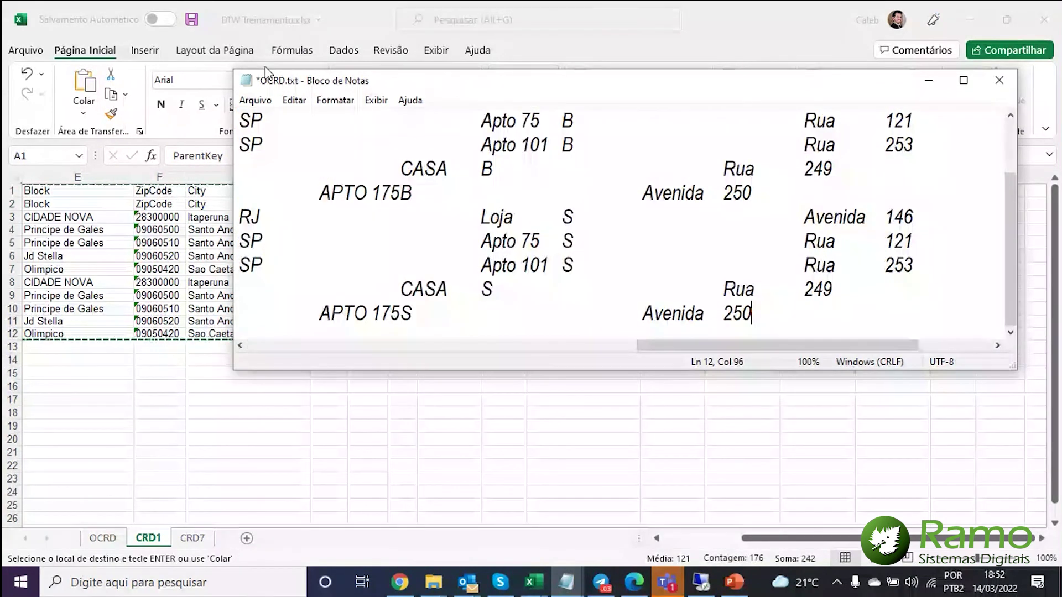
pyautogui.click(255, 100)
pyautogui.click(299, 186)
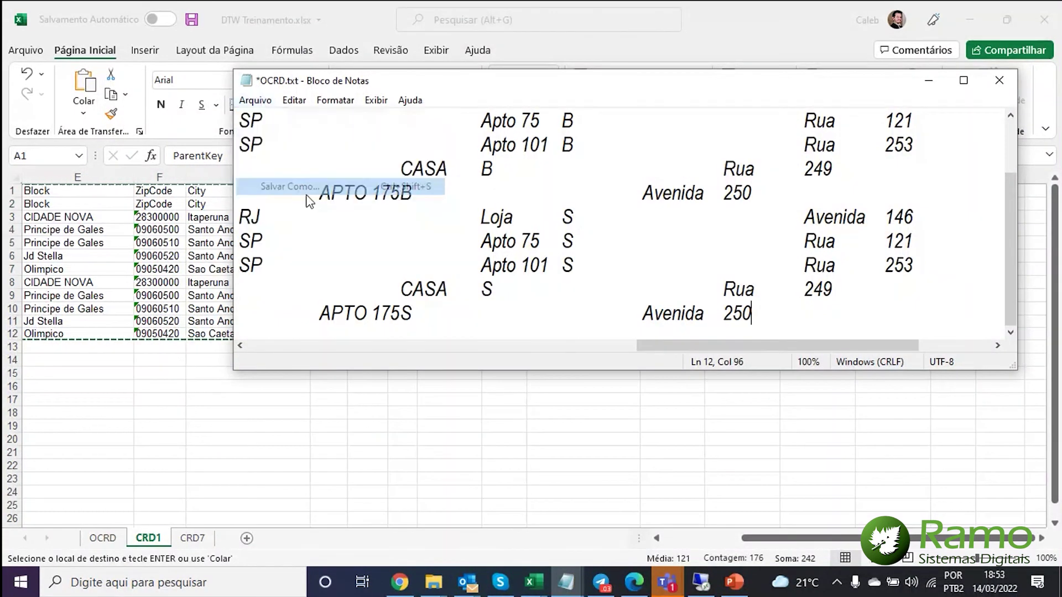
pyautogui.click(343, 401)
pyautogui.press('Delete')
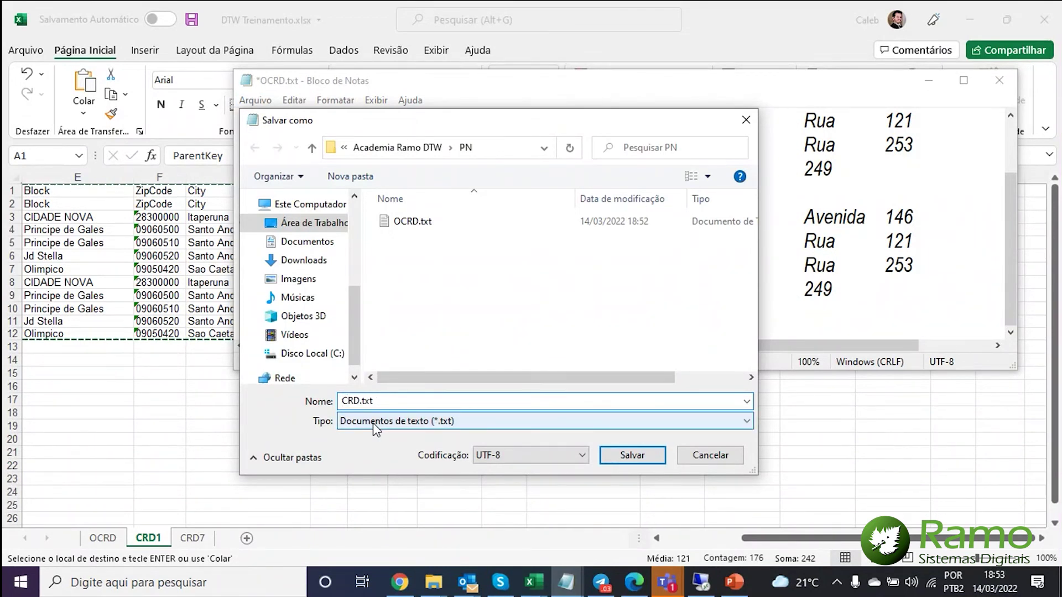
pyautogui.write('1')
pyautogui.press('Return')
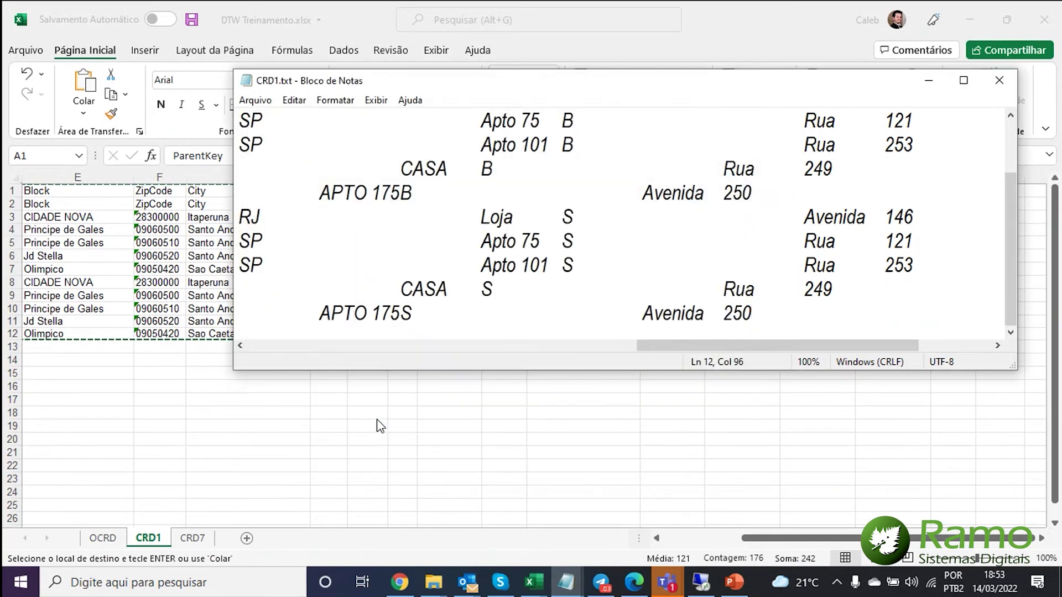
pyautogui.click(190, 538)
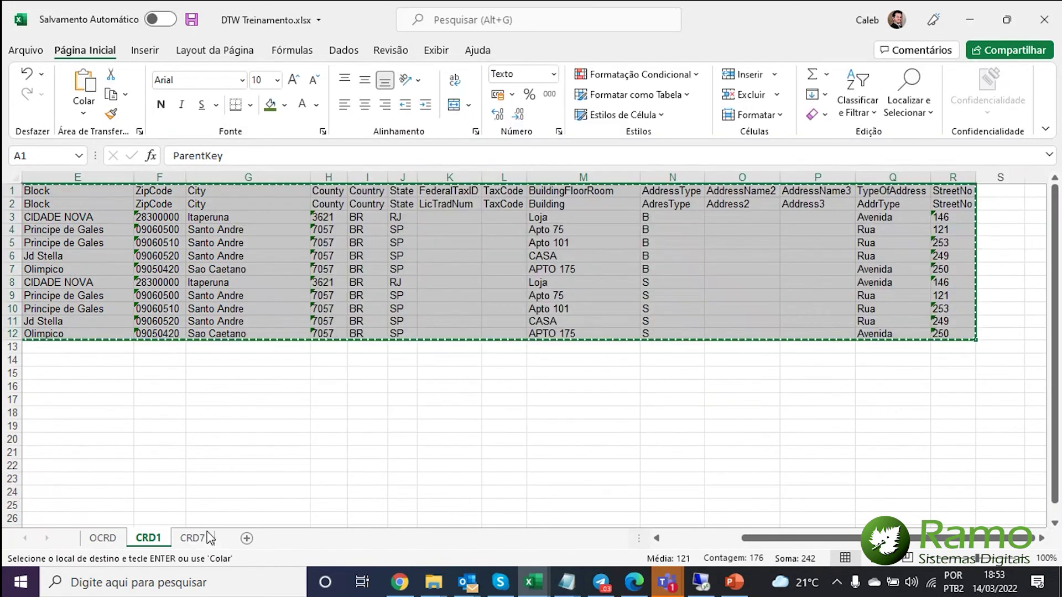
# - Copy the CRD7 sheet's data range A1:E12 in Excel
pyautogui.click(192, 538)
pyautogui.click(55, 190)
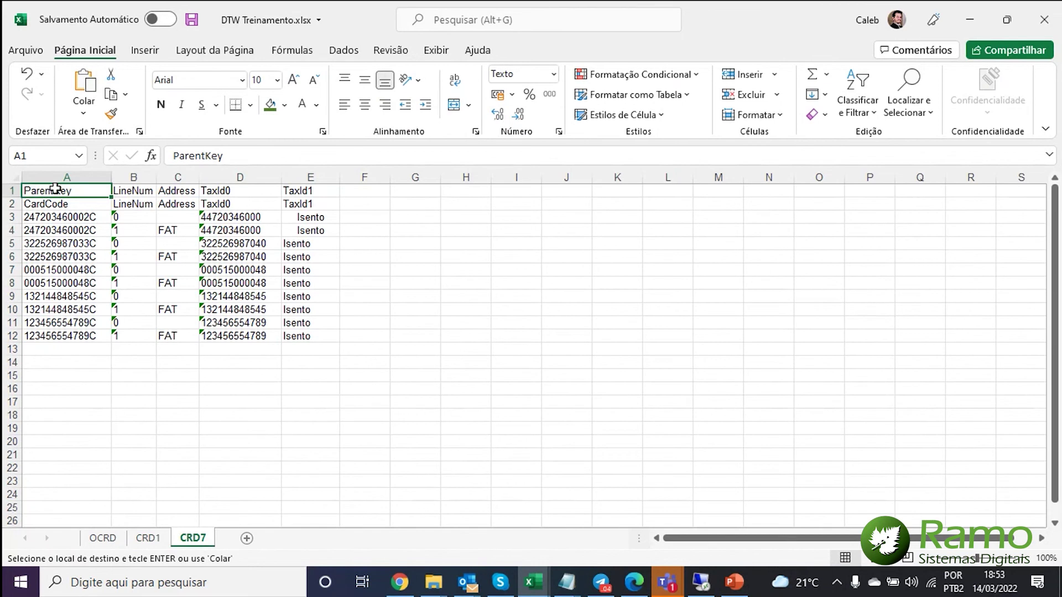
pyautogui.hotkey('ctrl', 'a')
pyautogui.hotkey('ctrl', 'c')
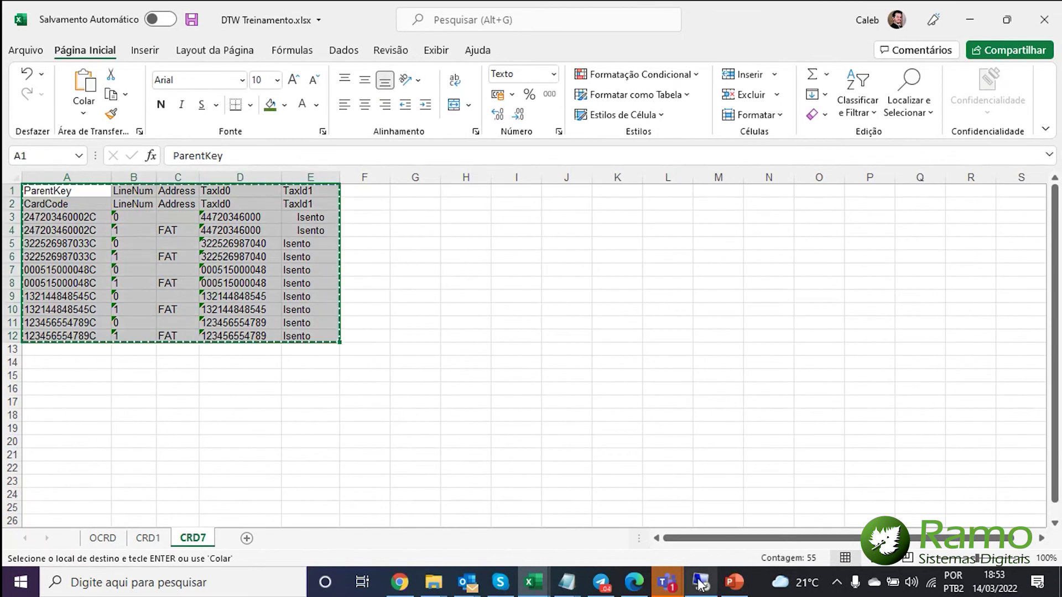
# - Replace the Notepad text with the CRD7 rows and save it as CRD7.txt
pyautogui.moveTo(565, 585)
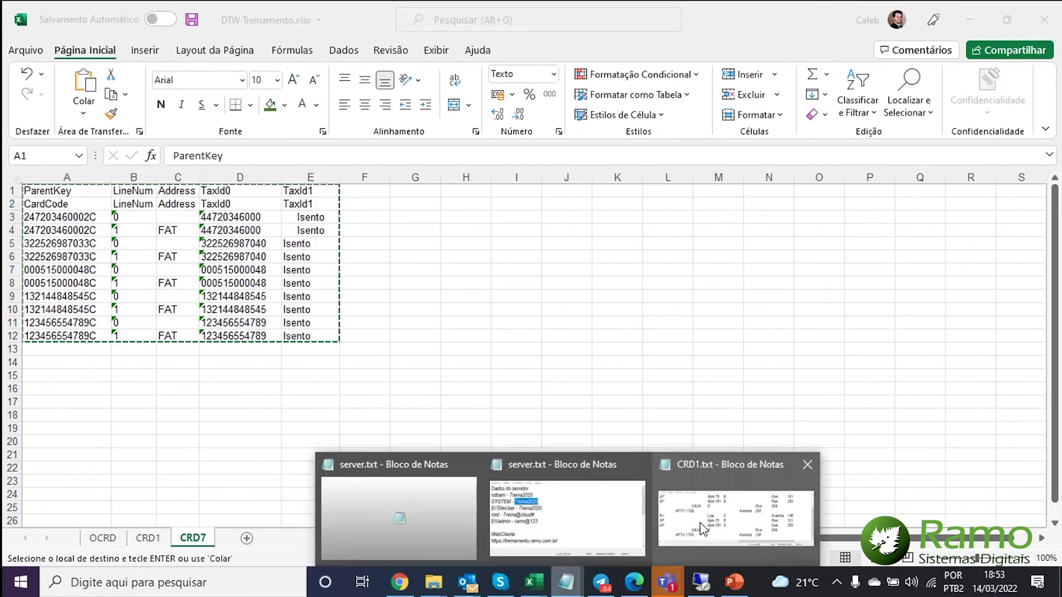
pyautogui.click(723, 510)
pyautogui.hotkey('ctrl', 'a')
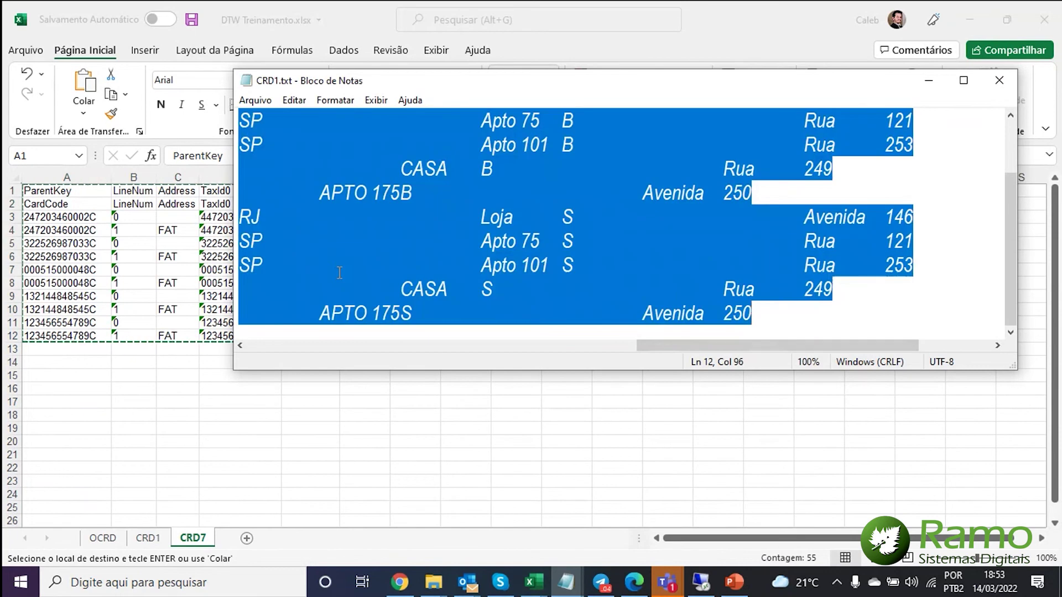
pyautogui.hotkey('ctrl', 'v')
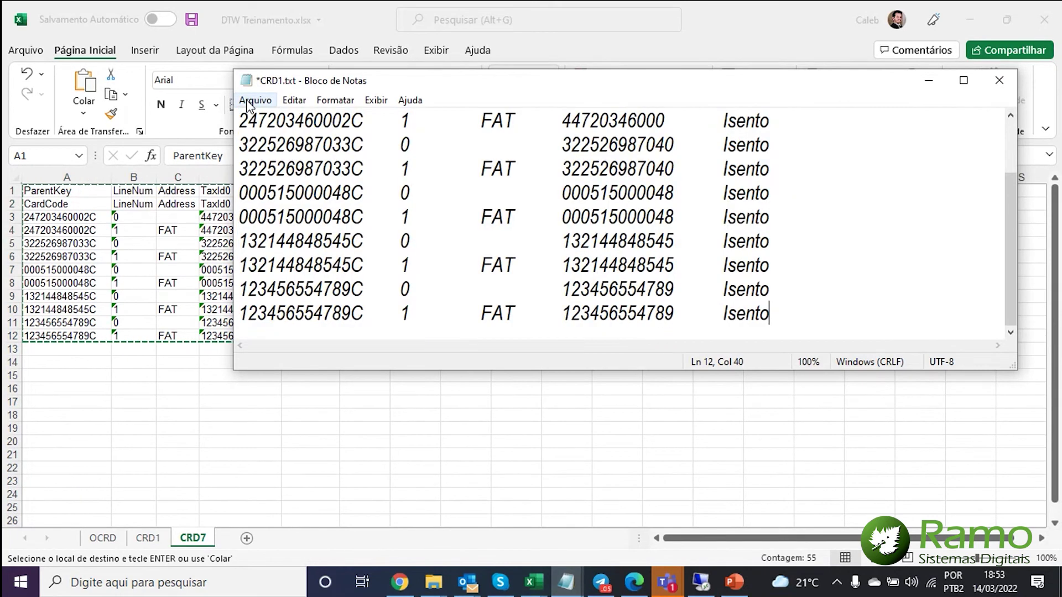
pyautogui.hotkey('ctrl', 'shift', 's')
pyautogui.press('BackSpace')
pyautogui.write('7')
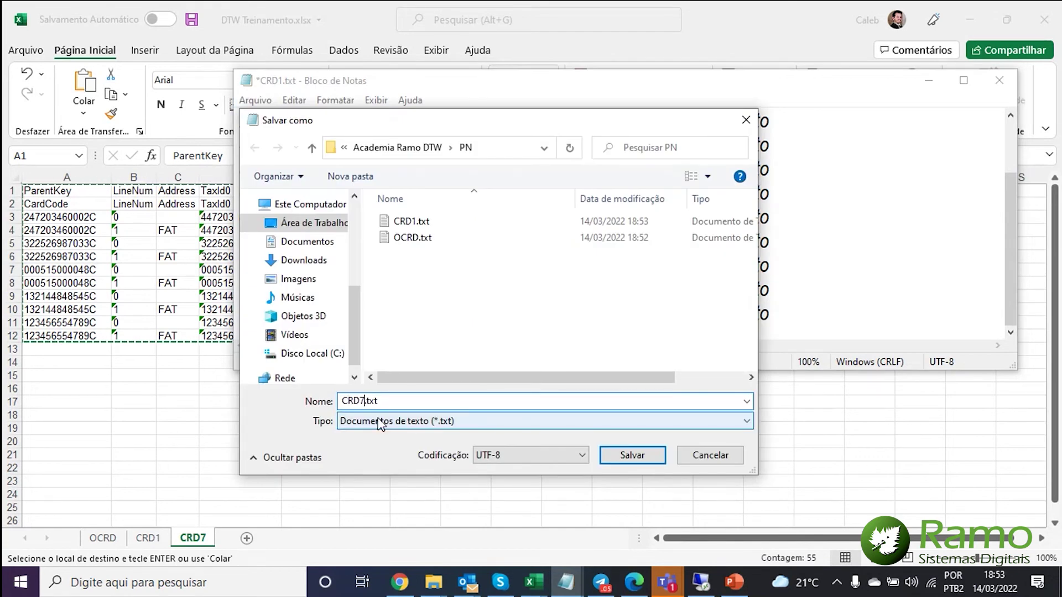
pyautogui.press('Return')
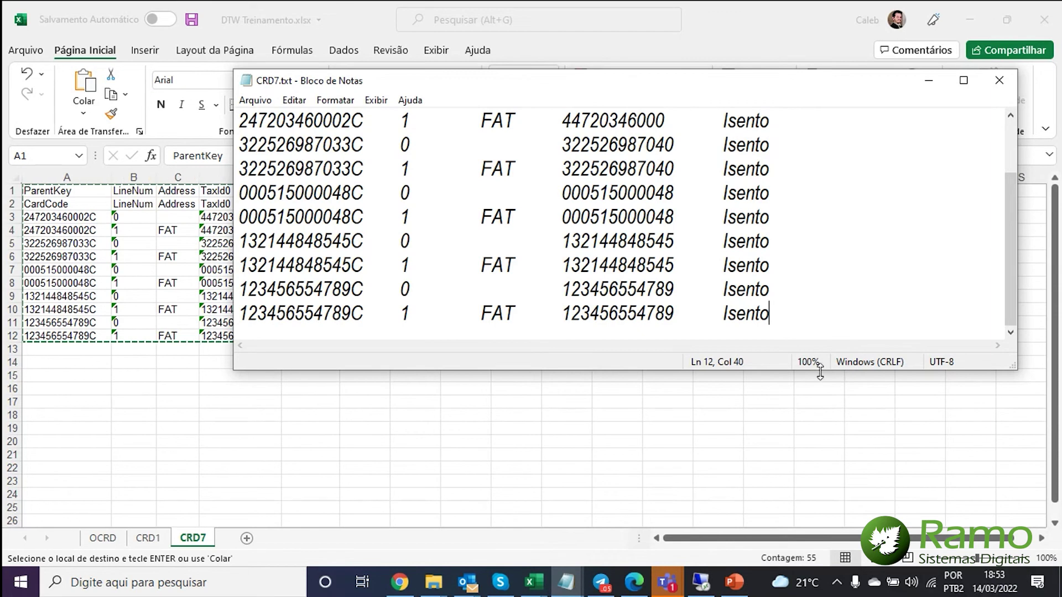
pyautogui.click(930, 81)
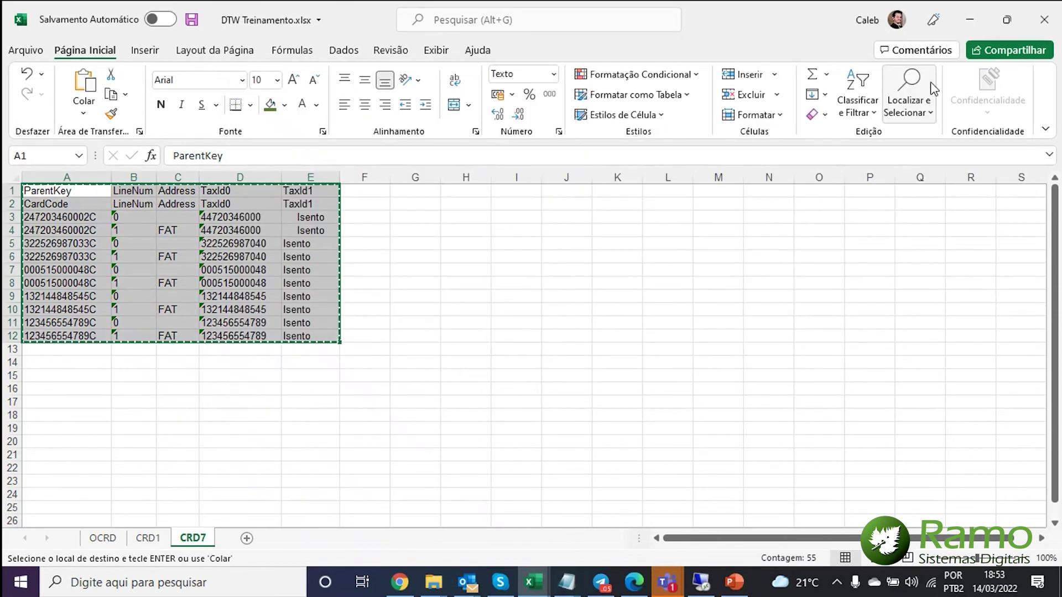
# - Reach the remote server desktop, minimizing SAP Business One and cancelling the Outlook welcome setup
pyautogui.click(966, 24)
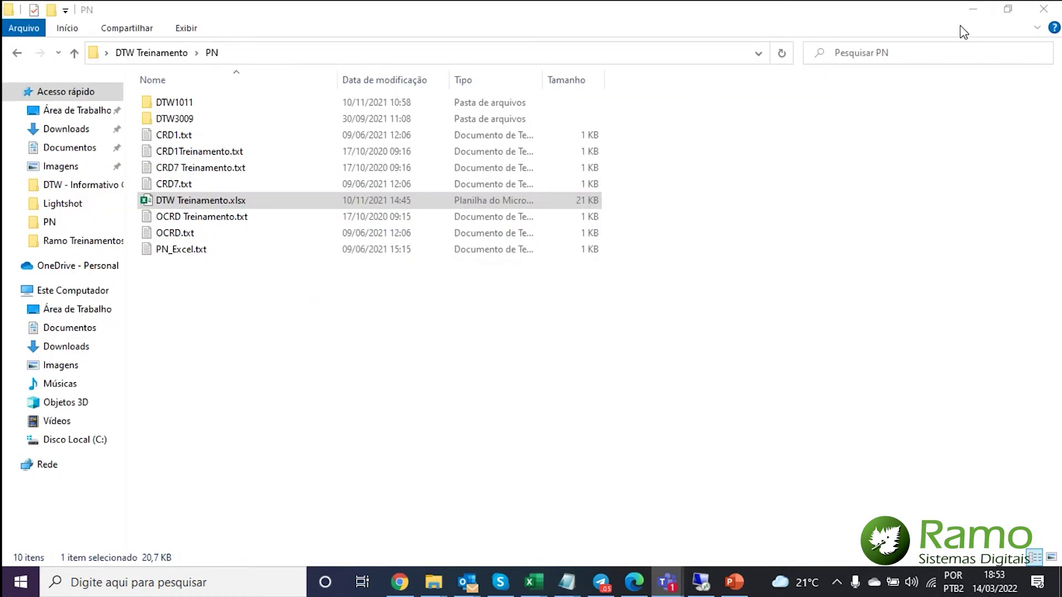
pyautogui.click(972, 10)
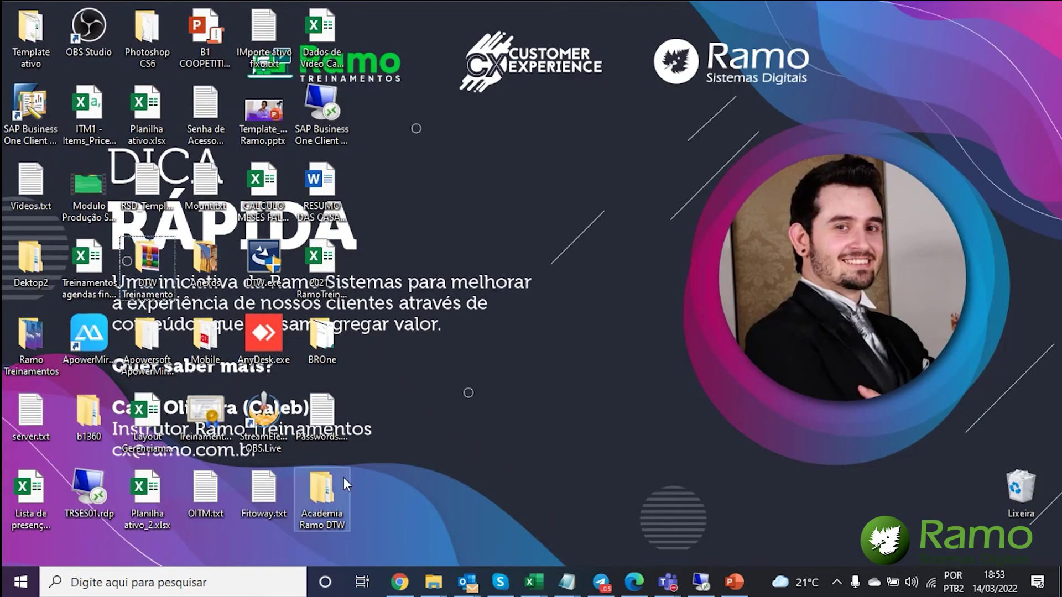
pyautogui.click(701, 582)
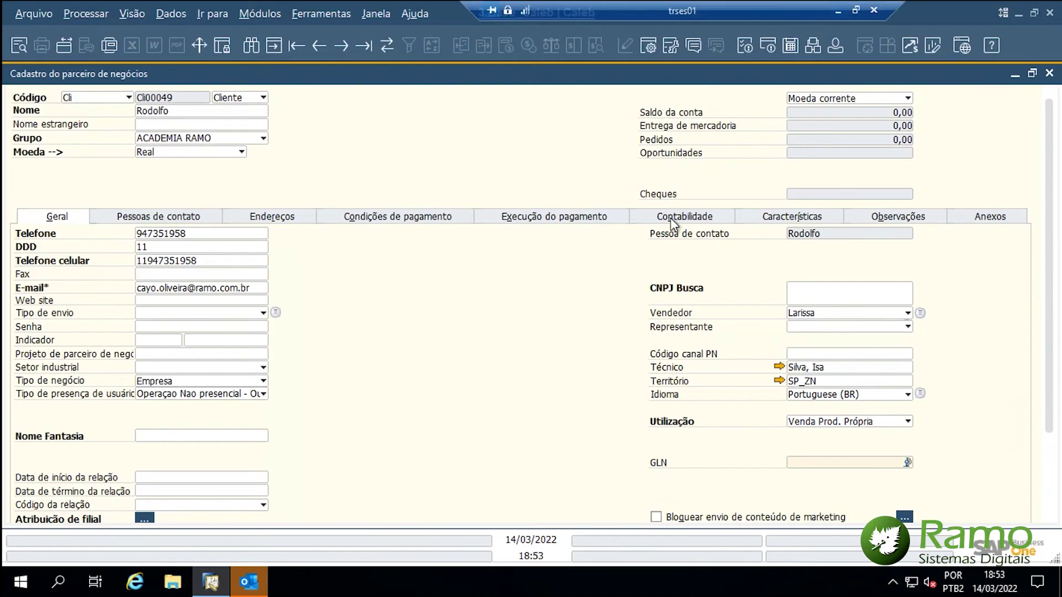
pyautogui.click(1019, 17)
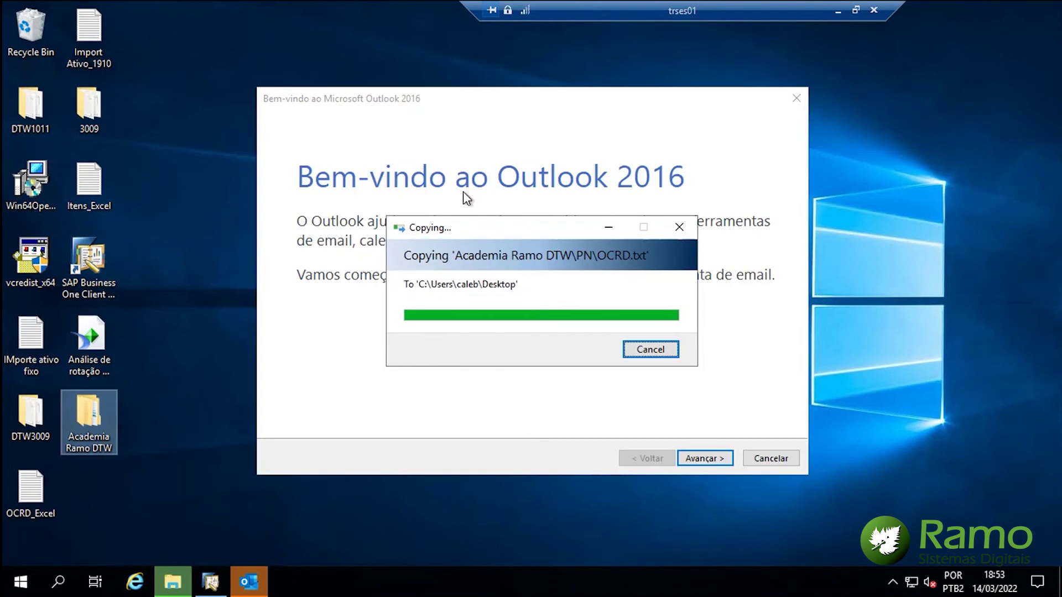
pyautogui.click(757, 457)
pyautogui.click(585, 347)
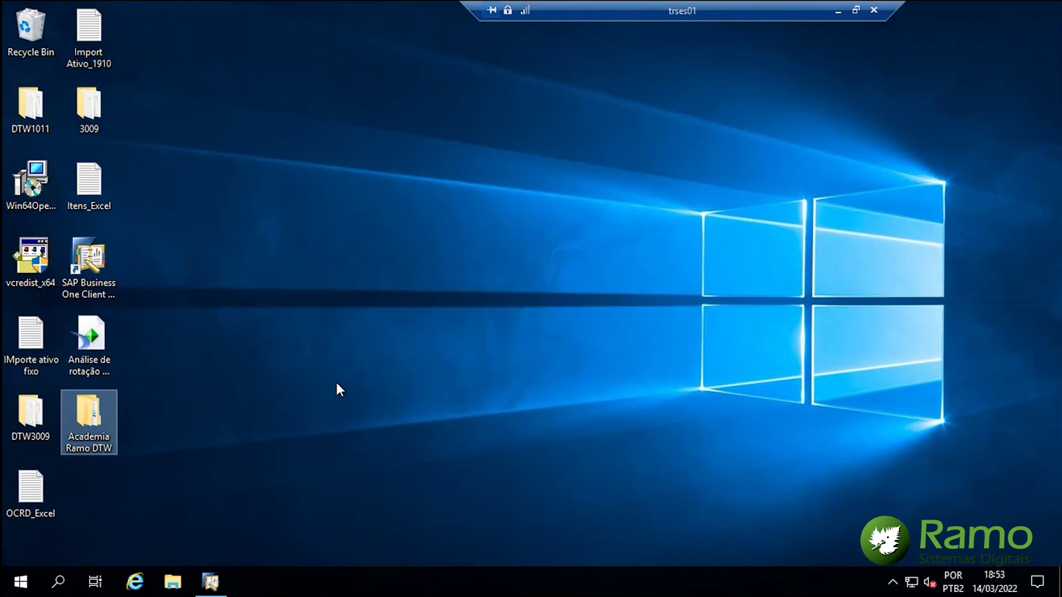
# - Launch Data Transfer Workbench via a Windows search for 'data' and check its HANADB server field
pyautogui.press('super')
pyautogui.write('data')
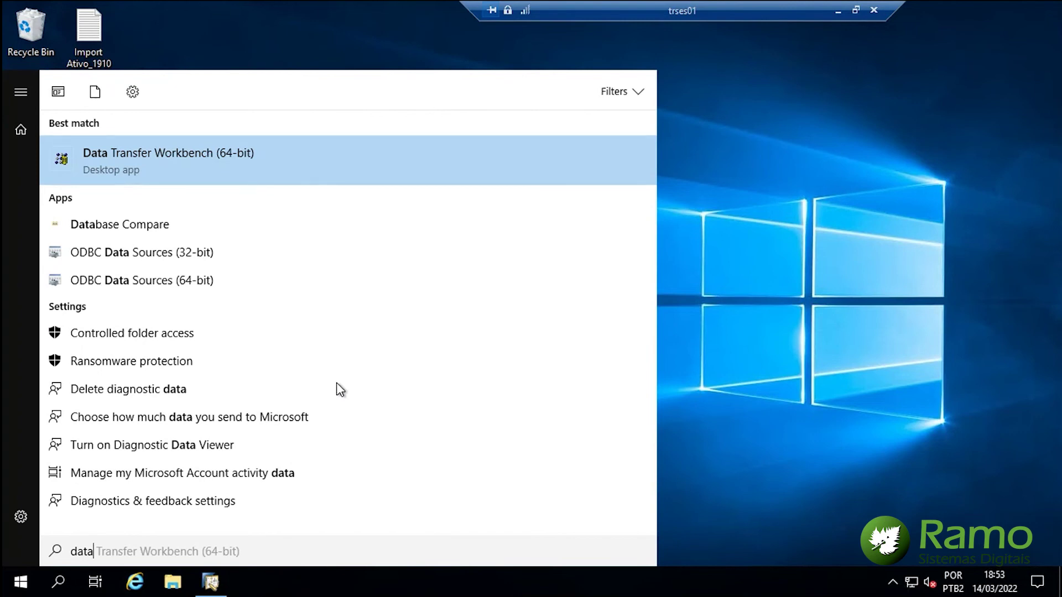
pyautogui.press('Return')
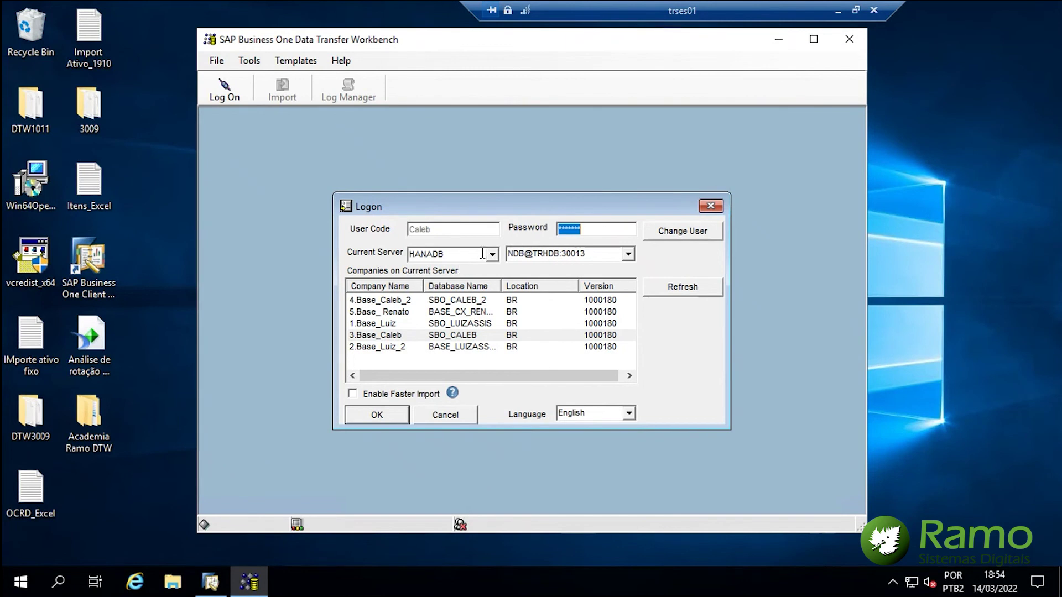
pyautogui.click(483, 253)
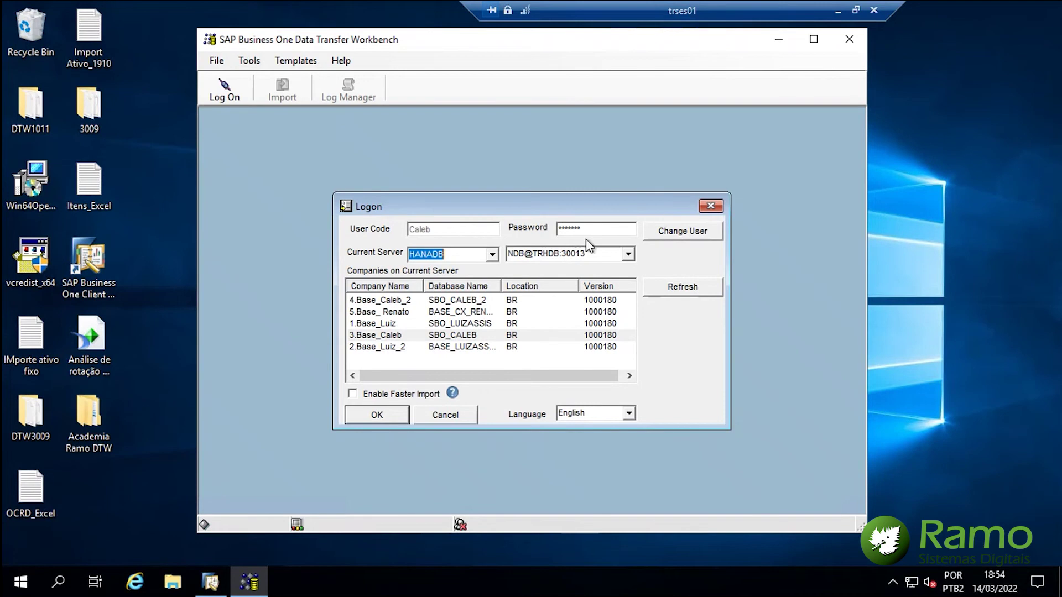
pyautogui.click(219, 585)
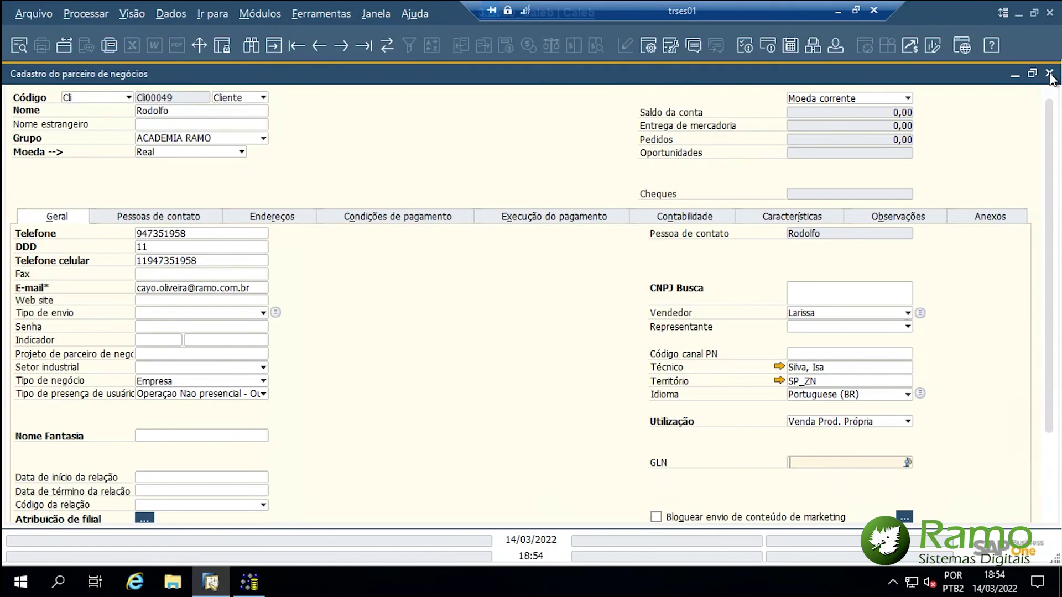
# - Close the BP master data form and copy the server address NDB@TRHDB:30013 from company selection
pyautogui.click(1050, 74)
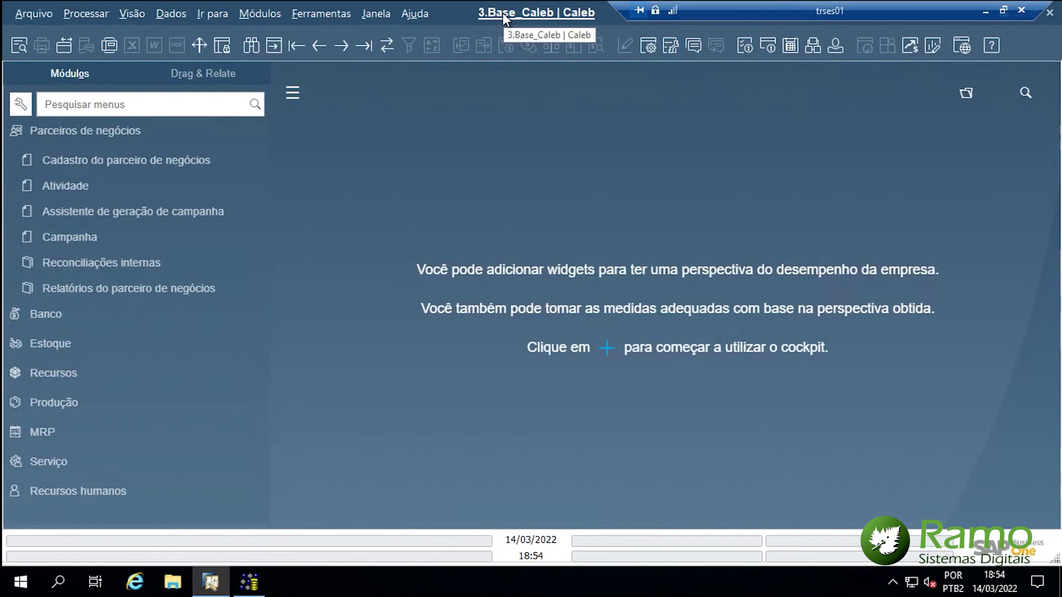
pyautogui.click(502, 12)
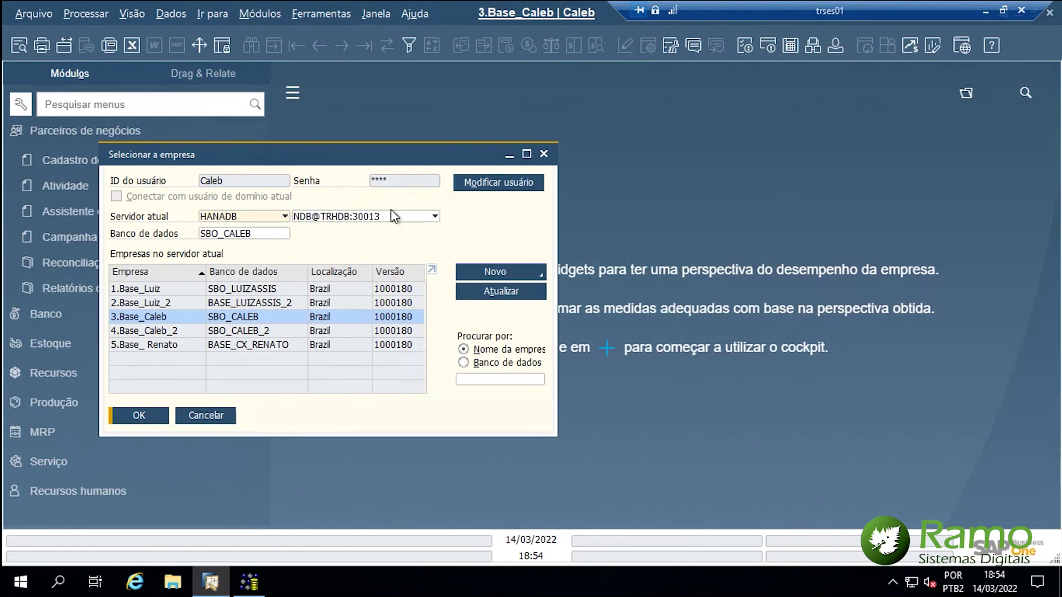
pyautogui.rightClick(357, 220)
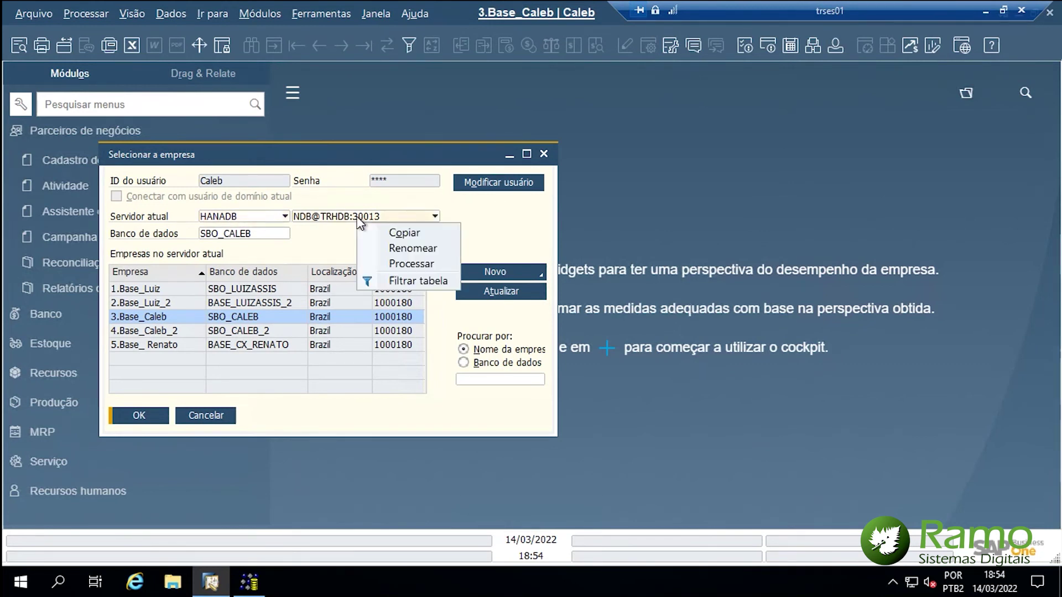
pyautogui.click(388, 233)
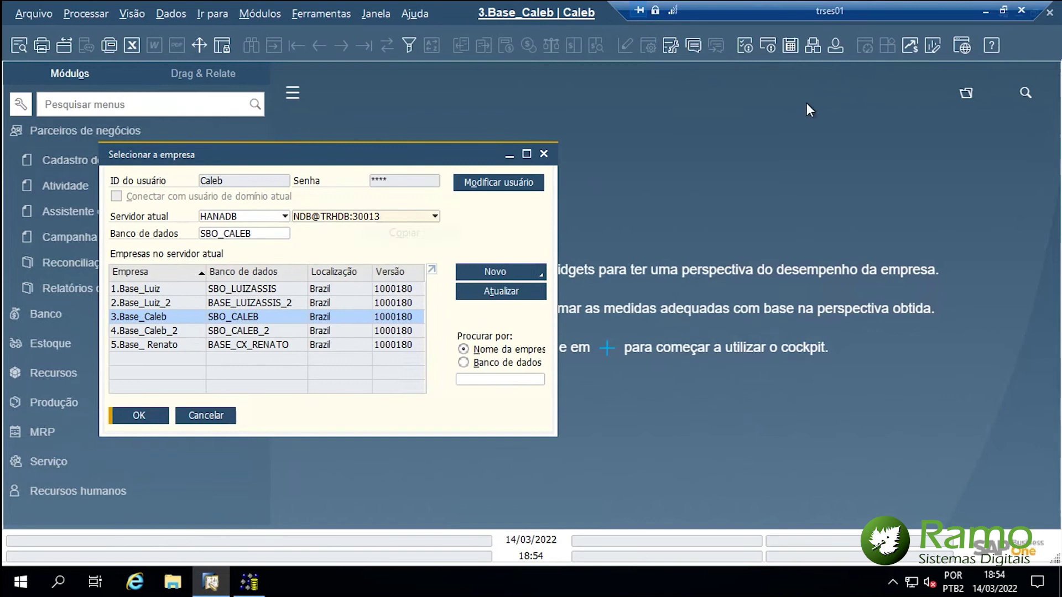
# - Close the company selection dialog and return to the workbench logon's database server field
pyautogui.click(986, 11)
pyautogui.click(702, 583)
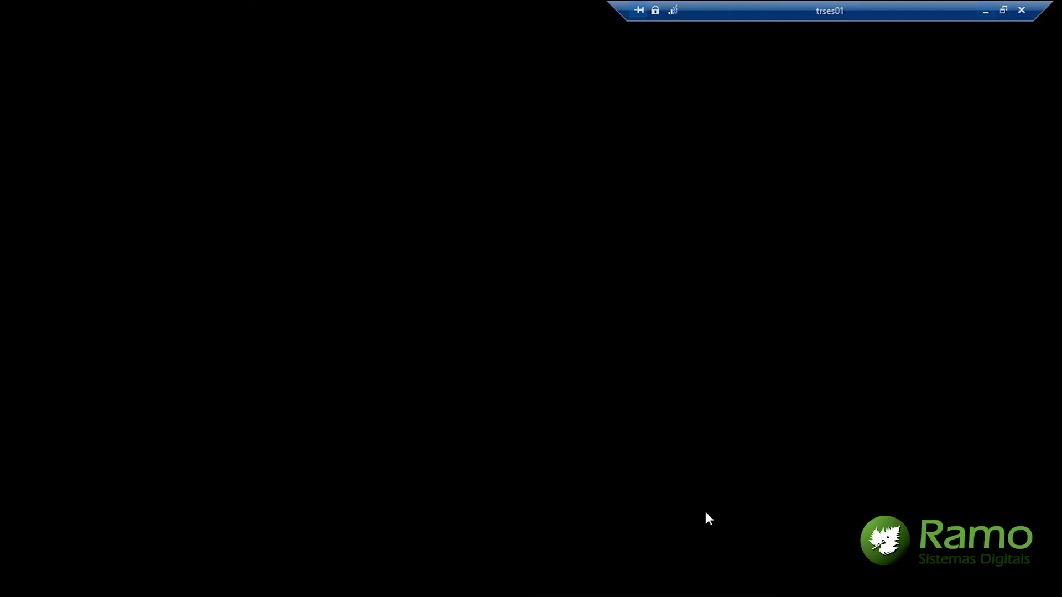
pyautogui.click(212, 416)
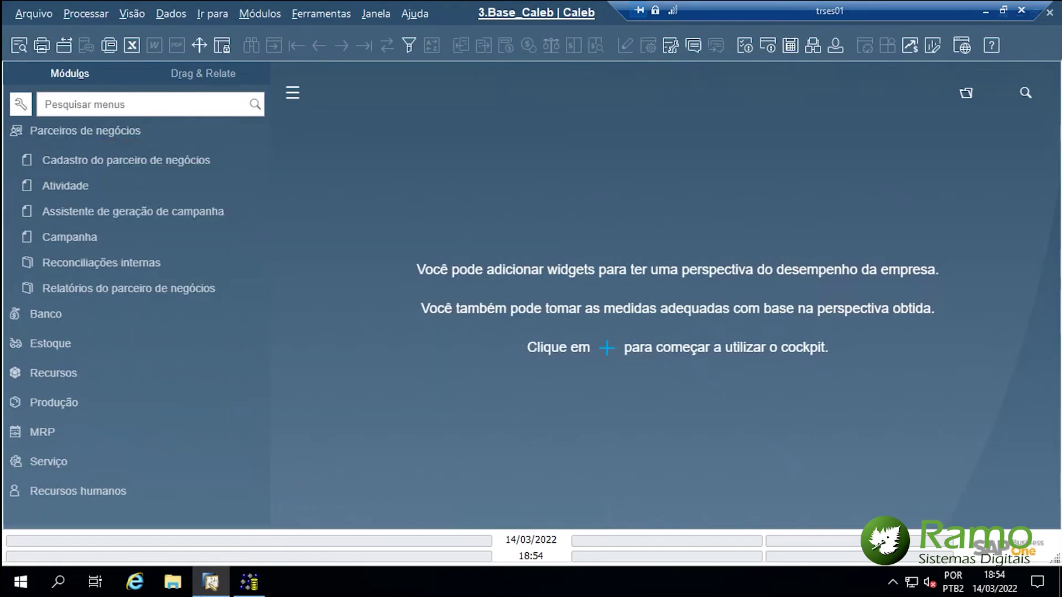
pyautogui.click(243, 584)
pyautogui.press('Tab')
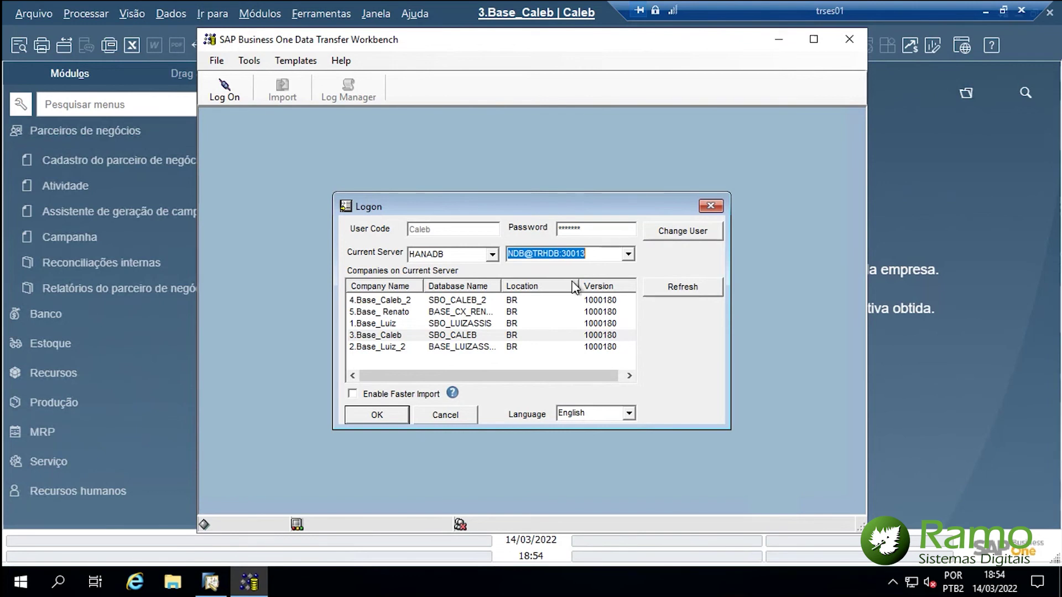
# - Log on to the chosen company on NDB@TRHDB:30013 with a different user code and password, then maximize
pyautogui.click(356, 336)
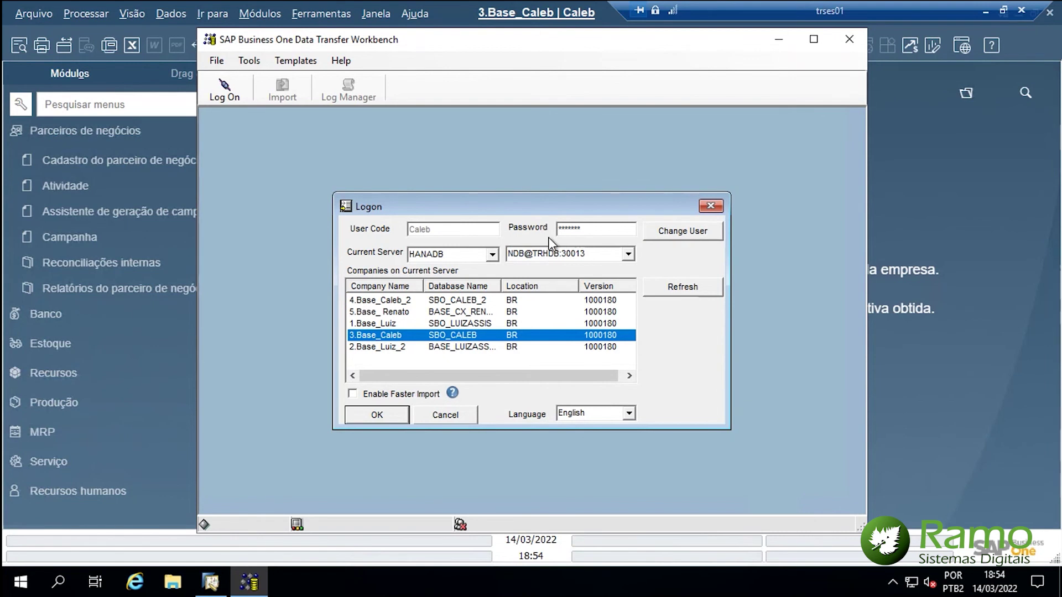
pyautogui.click(667, 232)
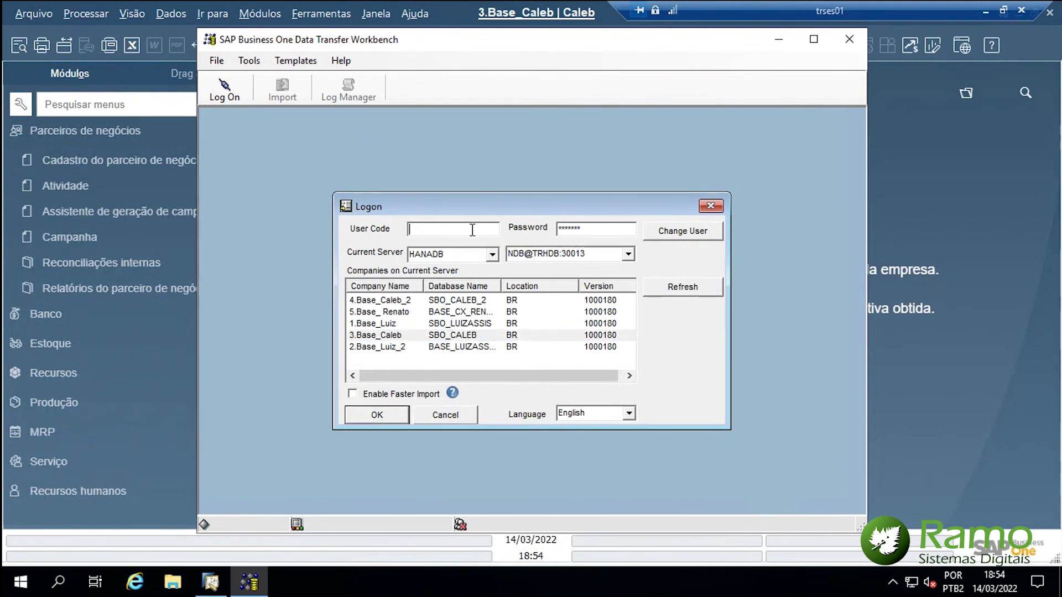
pyautogui.write('Caleb')
pyautogui.press('Tab')
pyautogui.write('****')
pyautogui.press('Return')
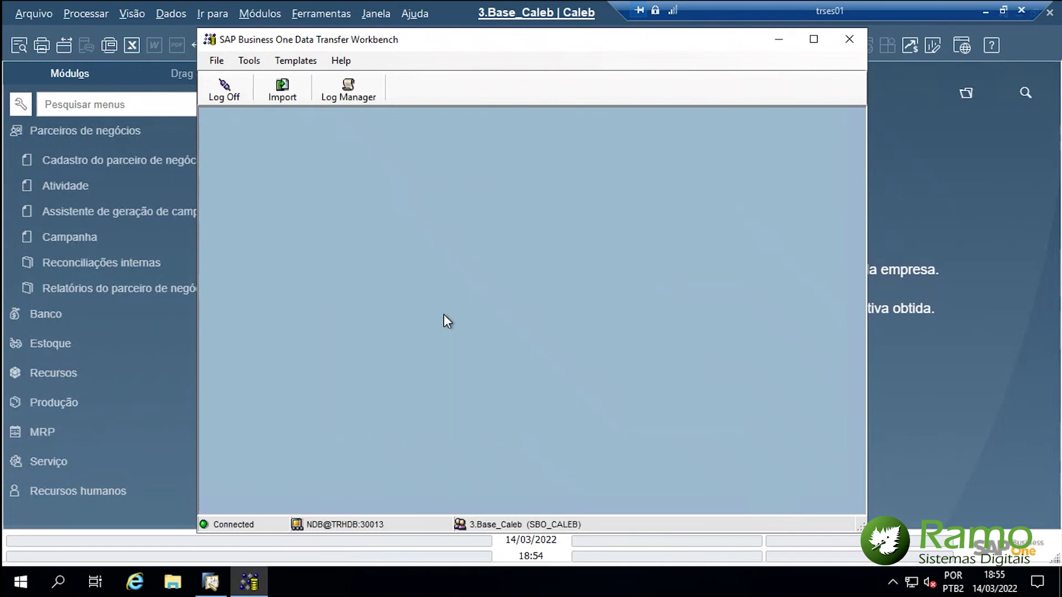
pyautogui.doubleClick(502, 44)
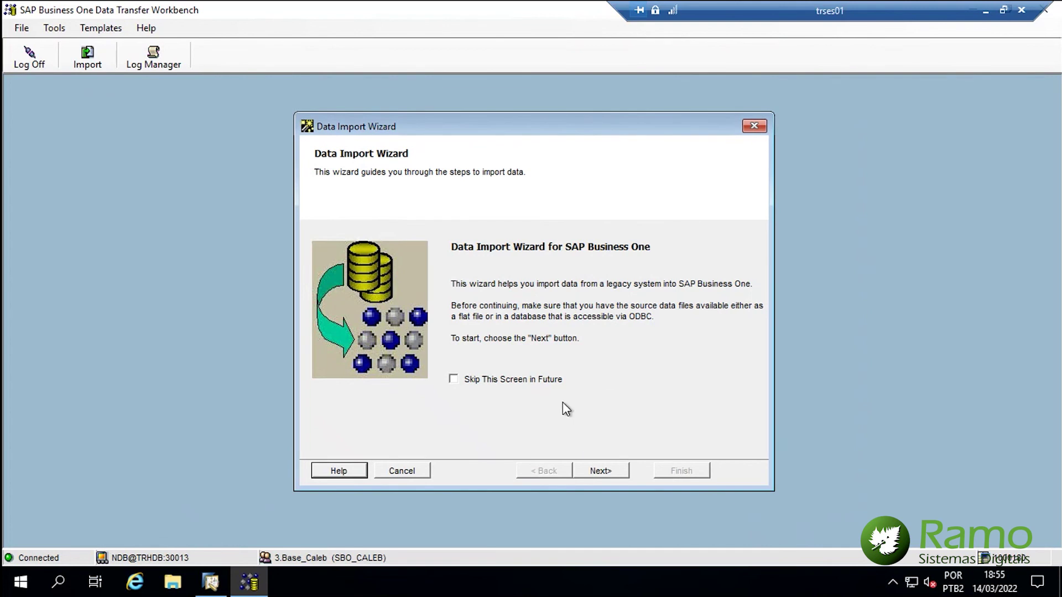
# - Move past the import wizard's welcome page and select Master Data as the data type
pyautogui.click(603, 471)
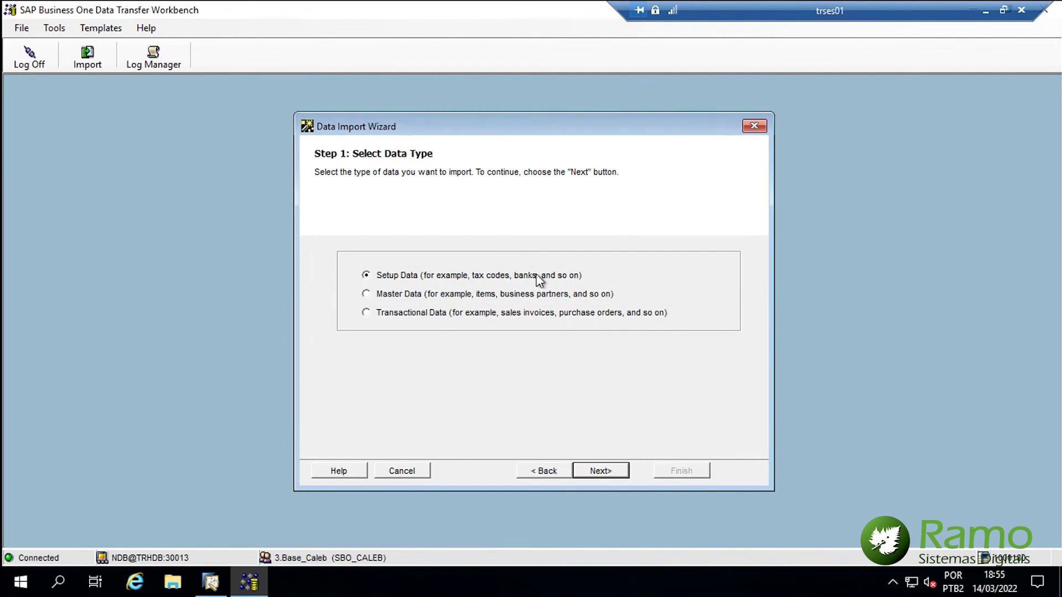
pyautogui.click(378, 296)
pyautogui.click(613, 471)
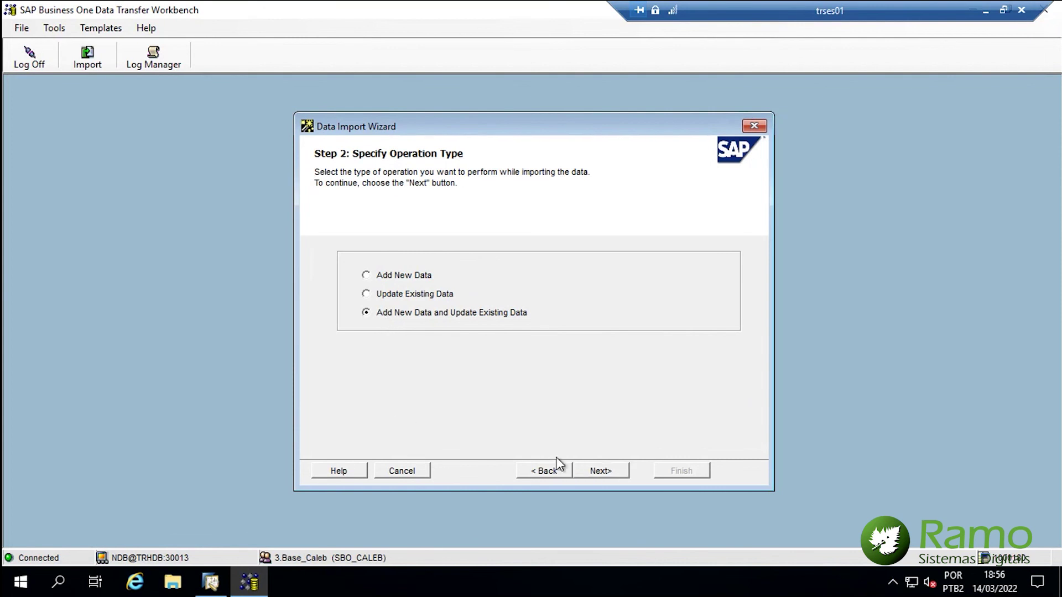
# - Expand Business Partners in the object tree and try the Business Partner Master Data and Activity objects
pyautogui.click(592, 466)
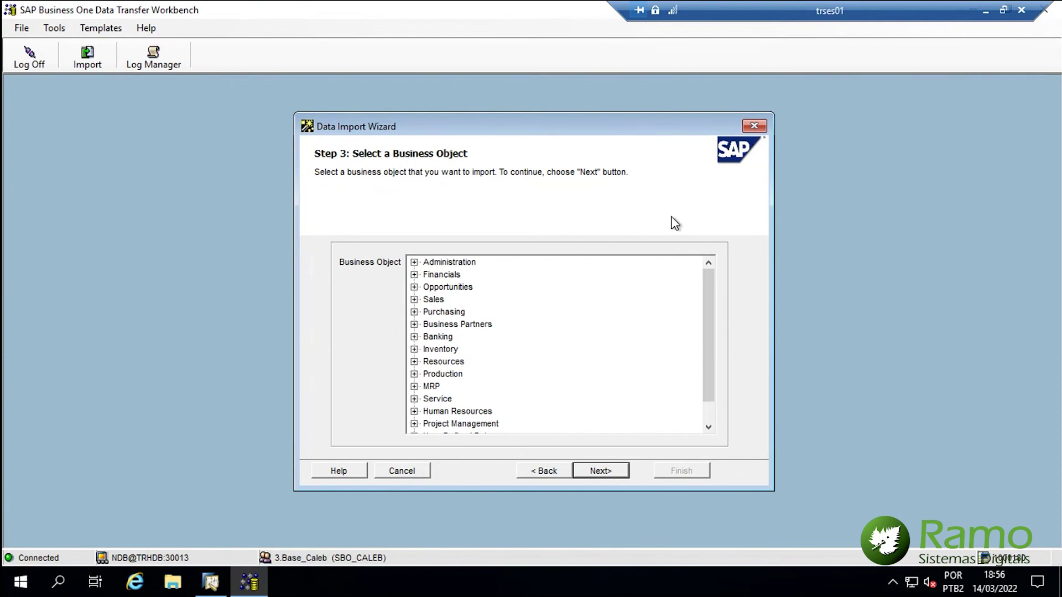
pyautogui.click(414, 324)
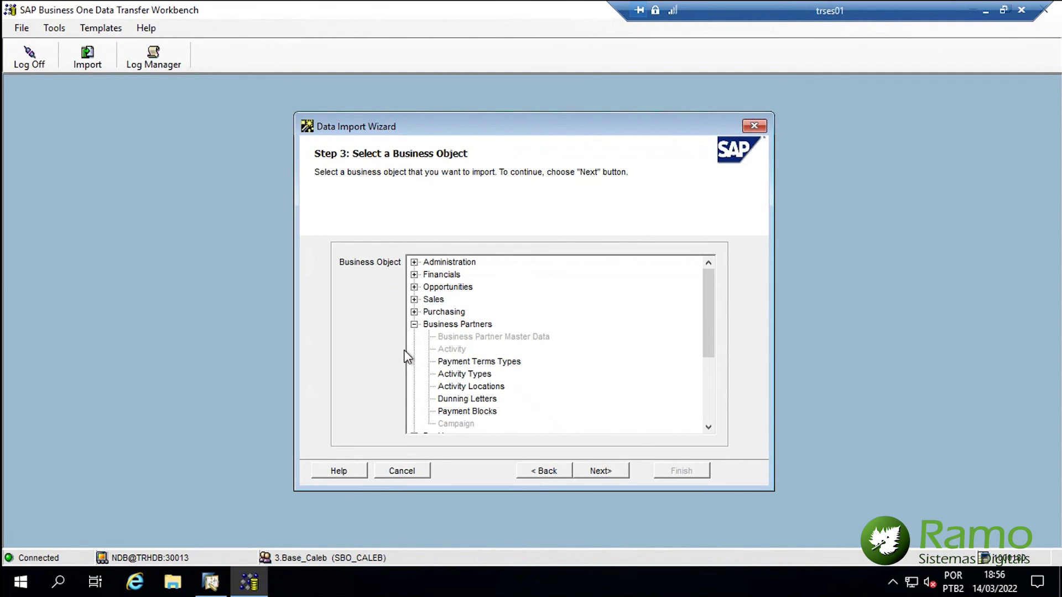
pyautogui.click(509, 336)
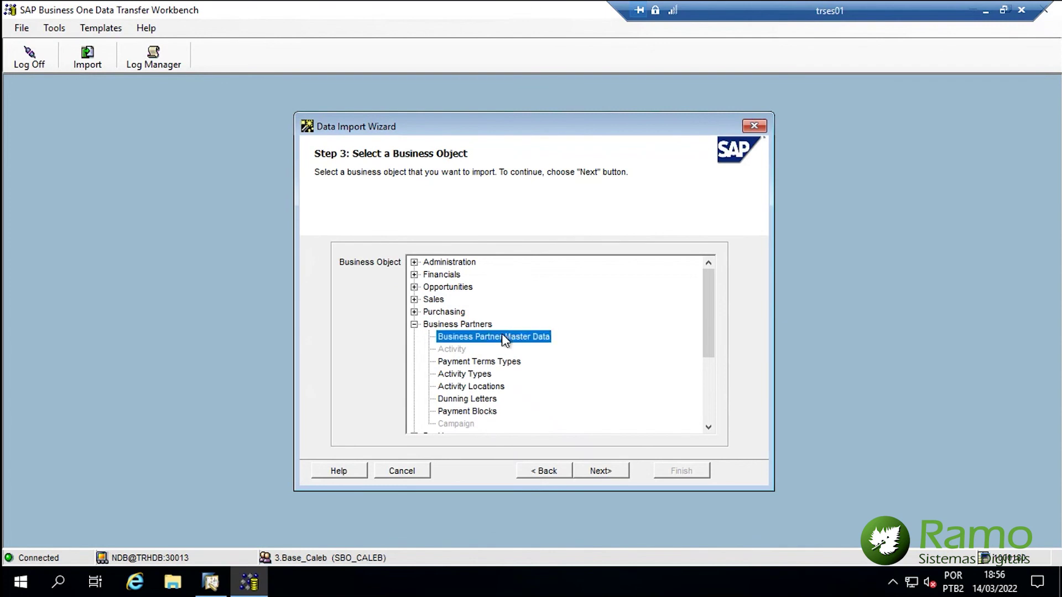
pyautogui.click(456, 350)
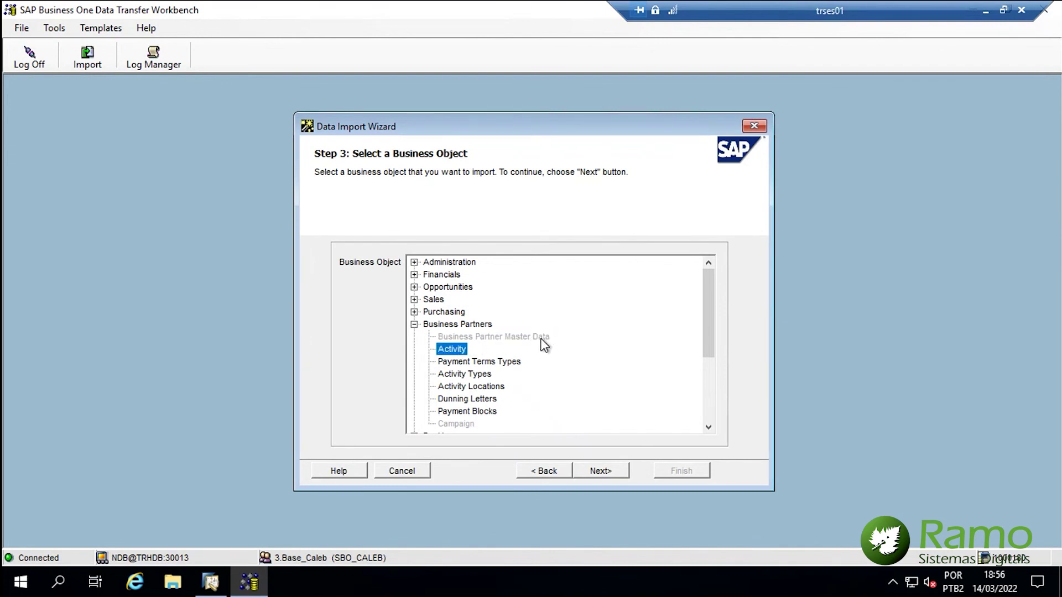
pyautogui.press('ctrl')
# - Go back and retry with Transactional Data, expanding the Business Partners group
pyautogui.click(545, 471)
pyautogui.click(545, 471)
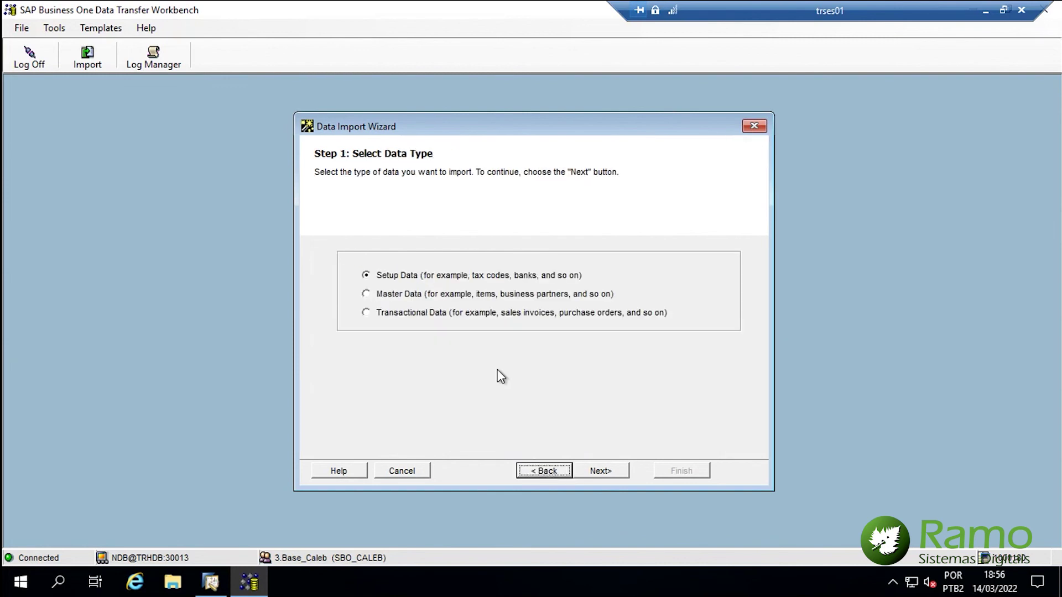
pyautogui.click(421, 313)
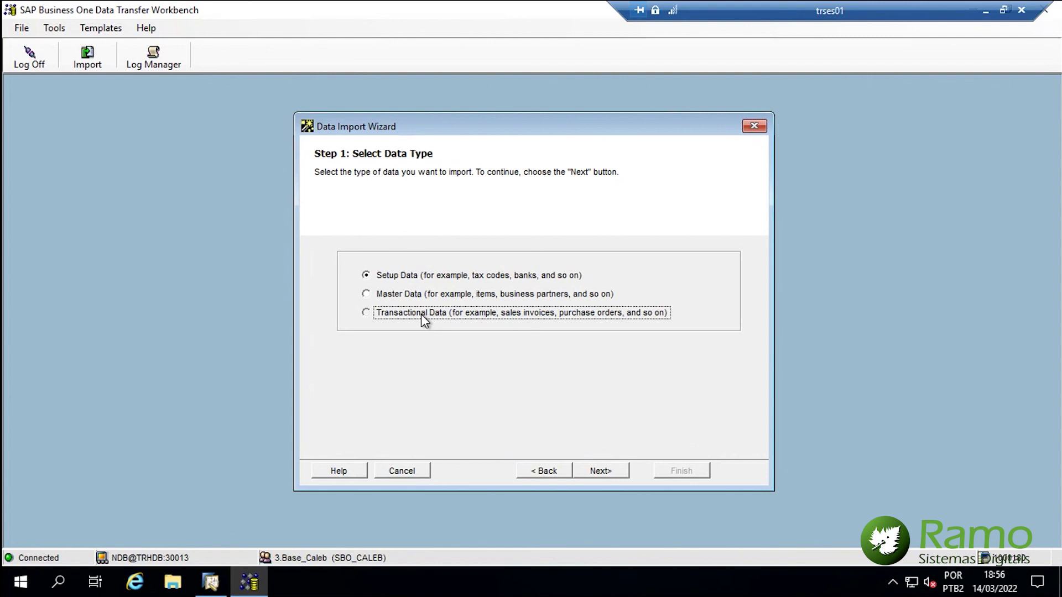
pyautogui.click(600, 472)
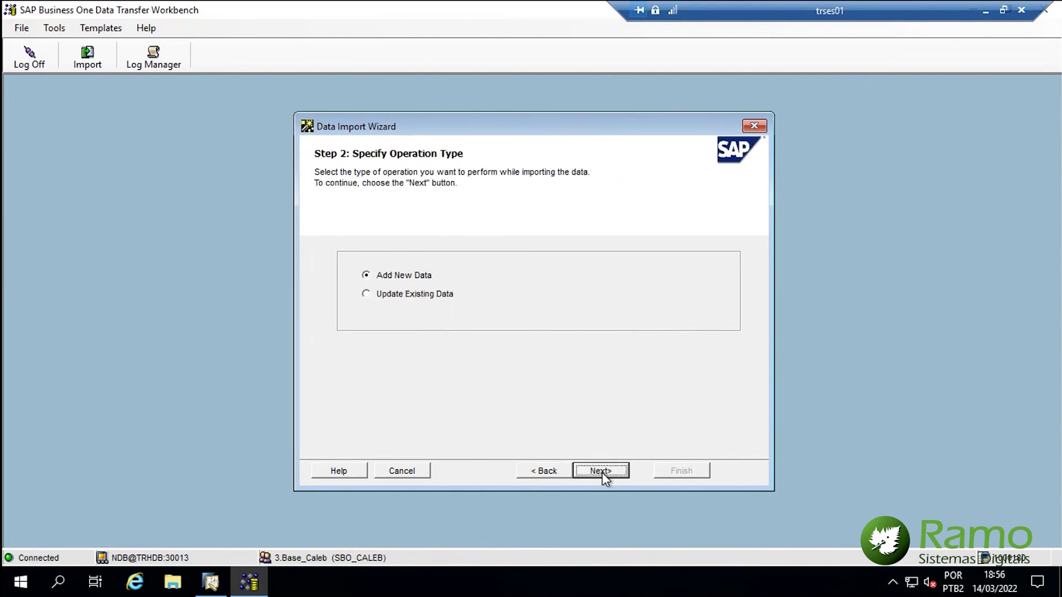
pyautogui.click(606, 473)
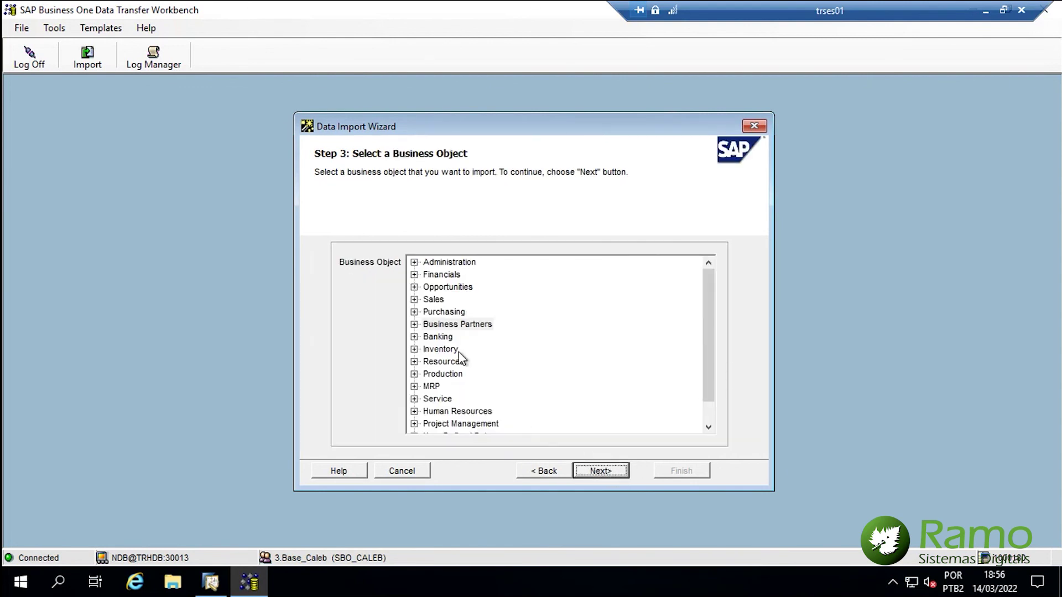
pyautogui.click(415, 325)
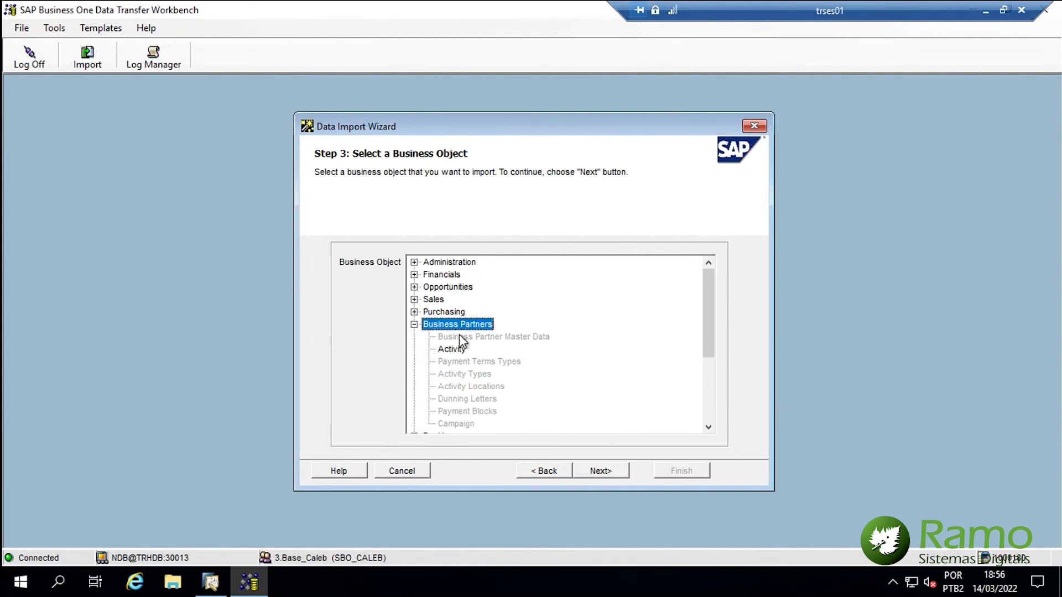
# - Return to Step 1, choose Master Data and Business Partner Master Data, and reach the data source step
pyautogui.click(553, 470)
pyautogui.click(553, 470)
pyautogui.click(430, 297)
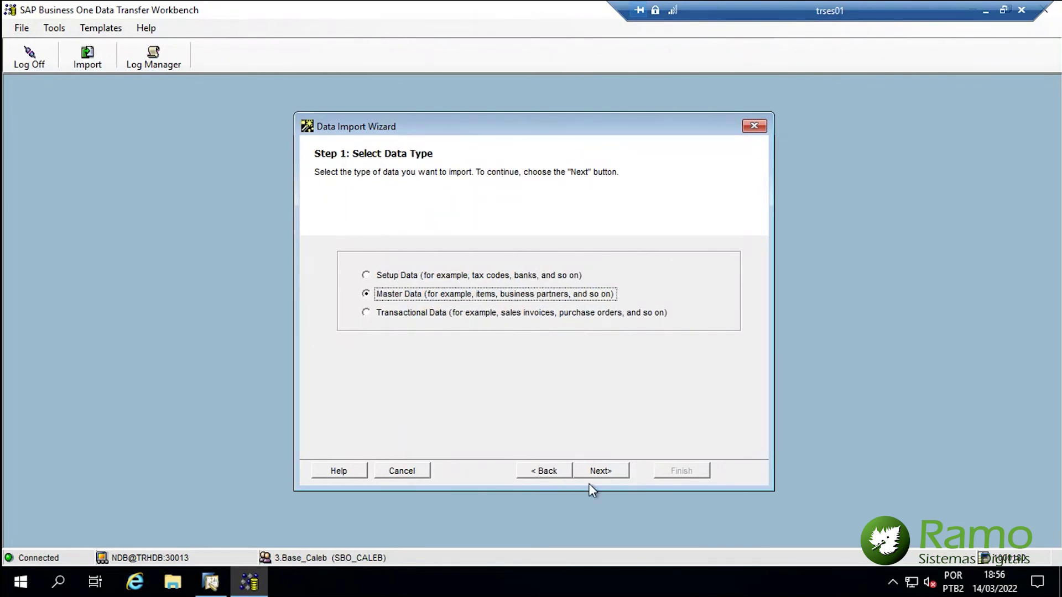
pyautogui.click(599, 473)
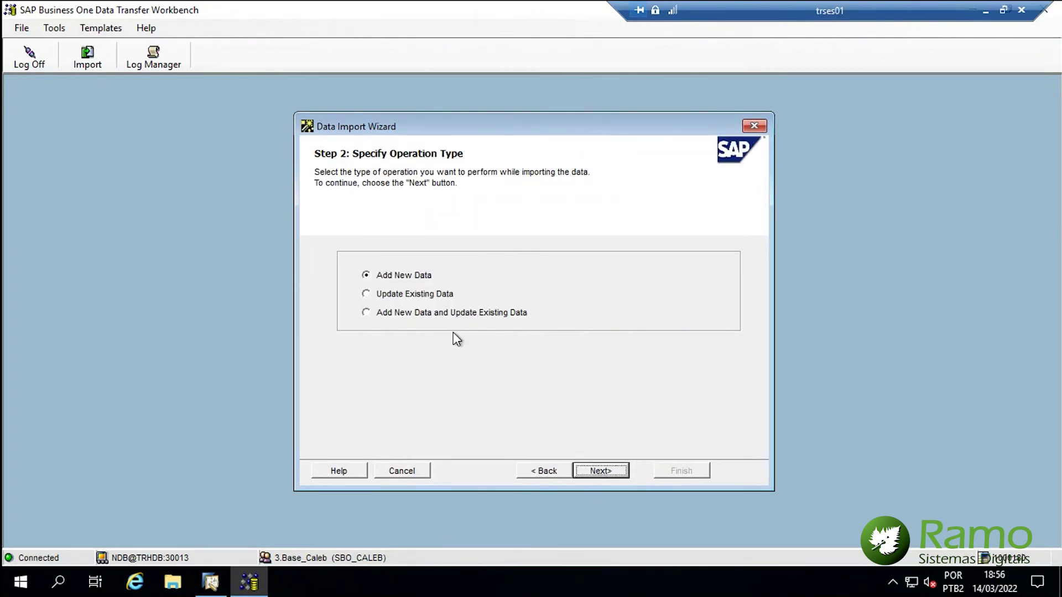
pyautogui.press('Return')
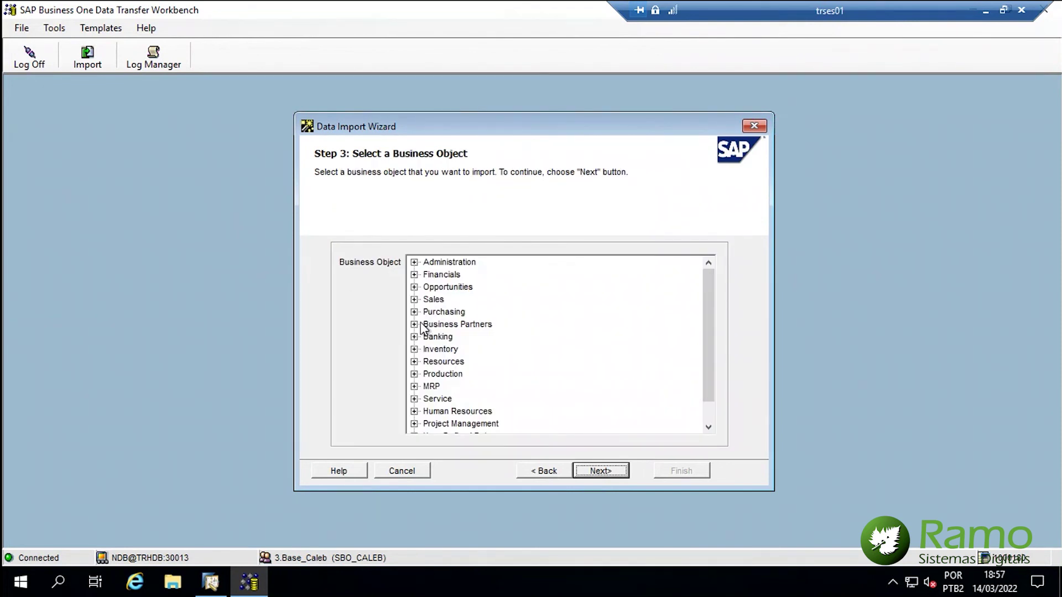
pyautogui.click(424, 327)
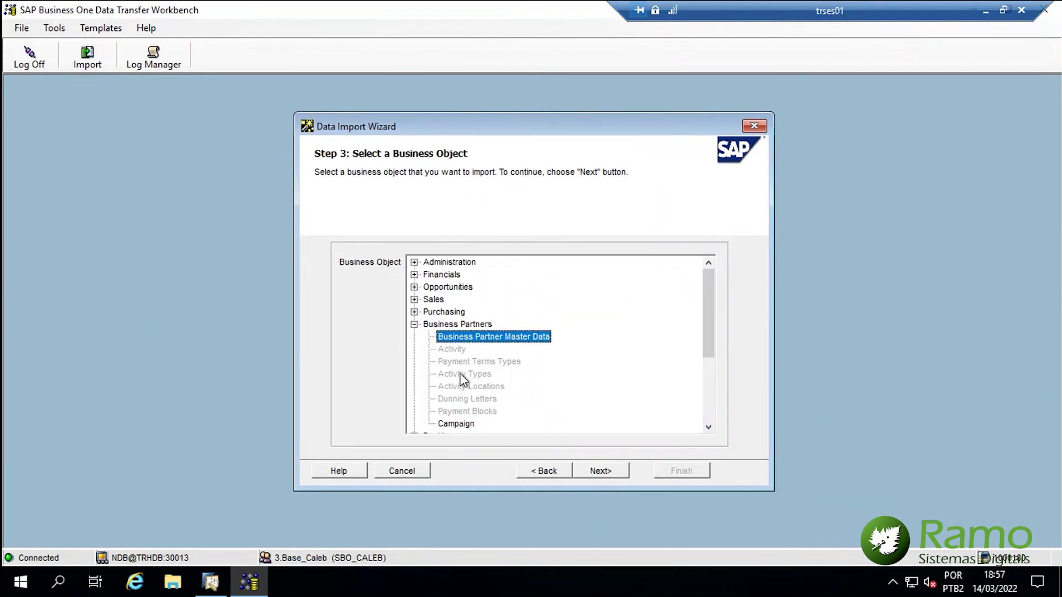
pyautogui.click(610, 471)
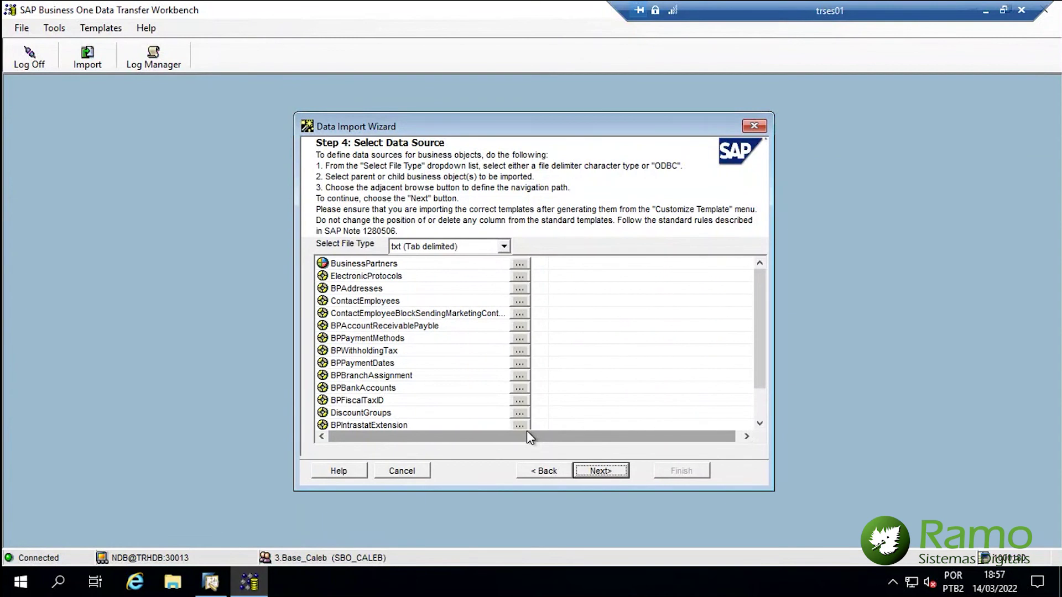
# - Set the file type to txt (Tab delimited) and use PN\OCRD as the BusinessPartners source
pyautogui.click(504, 248)
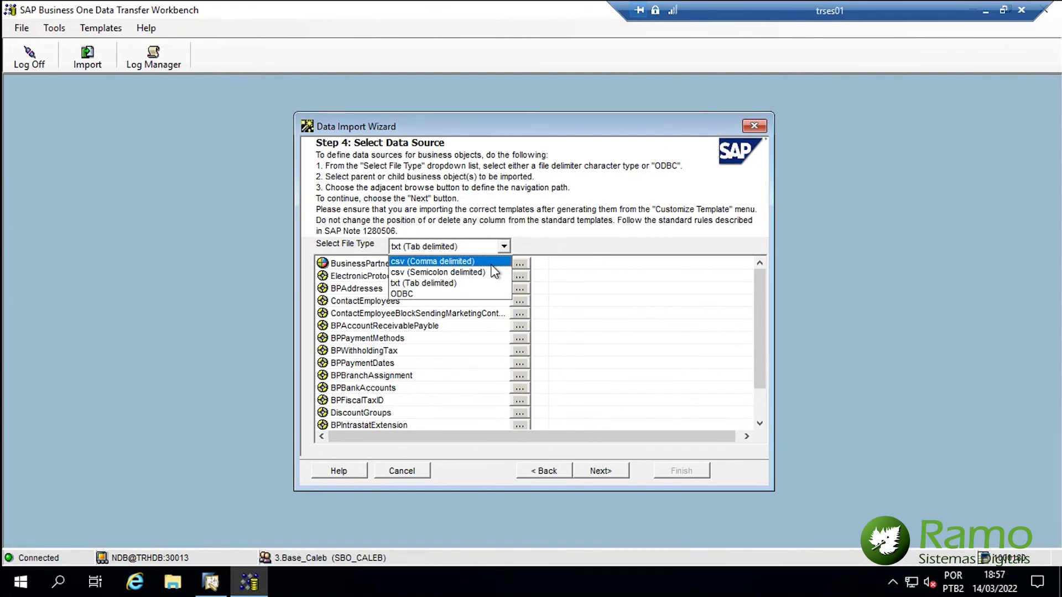
pyautogui.click(475, 284)
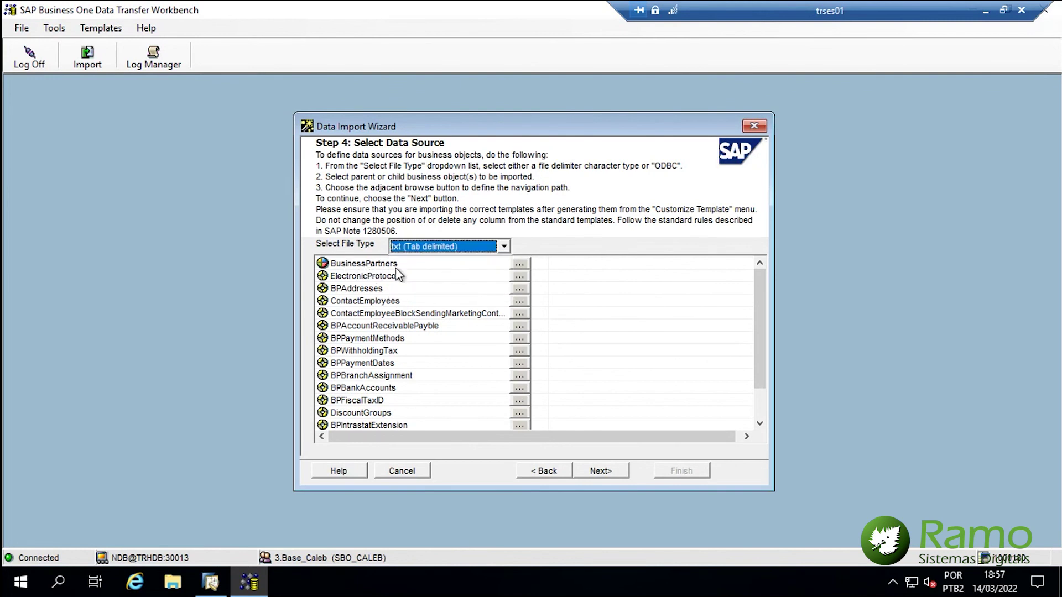
pyautogui.click(518, 263)
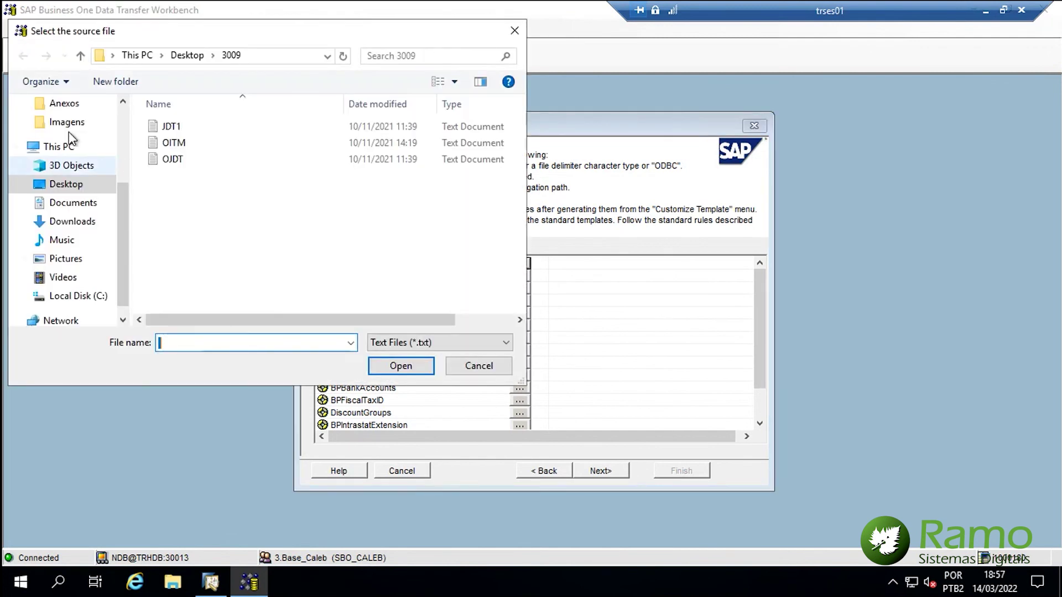
pyautogui.scroll(3, 74, 149)
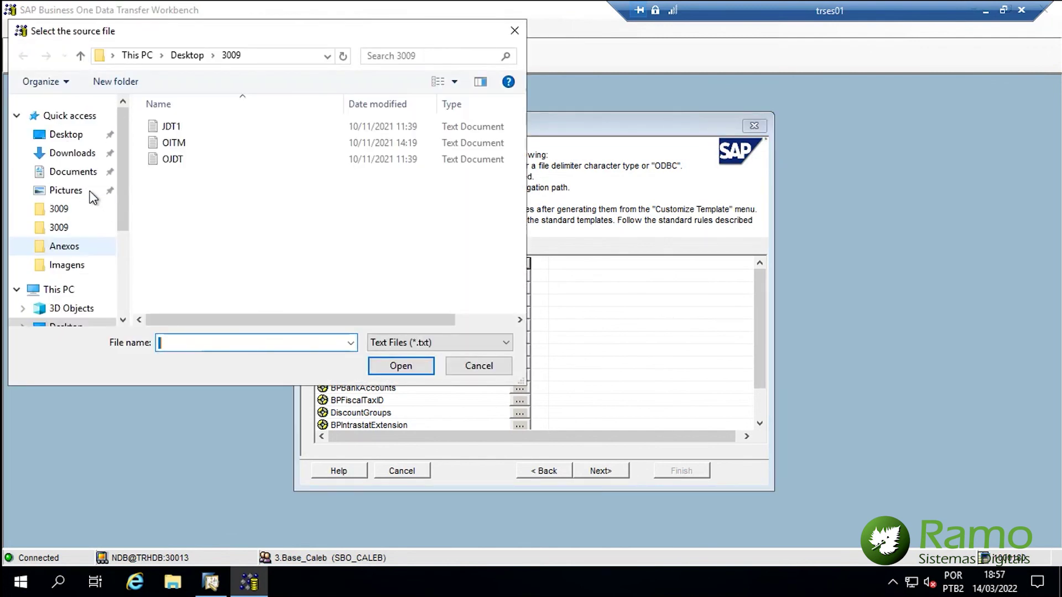
pyautogui.click(67, 137)
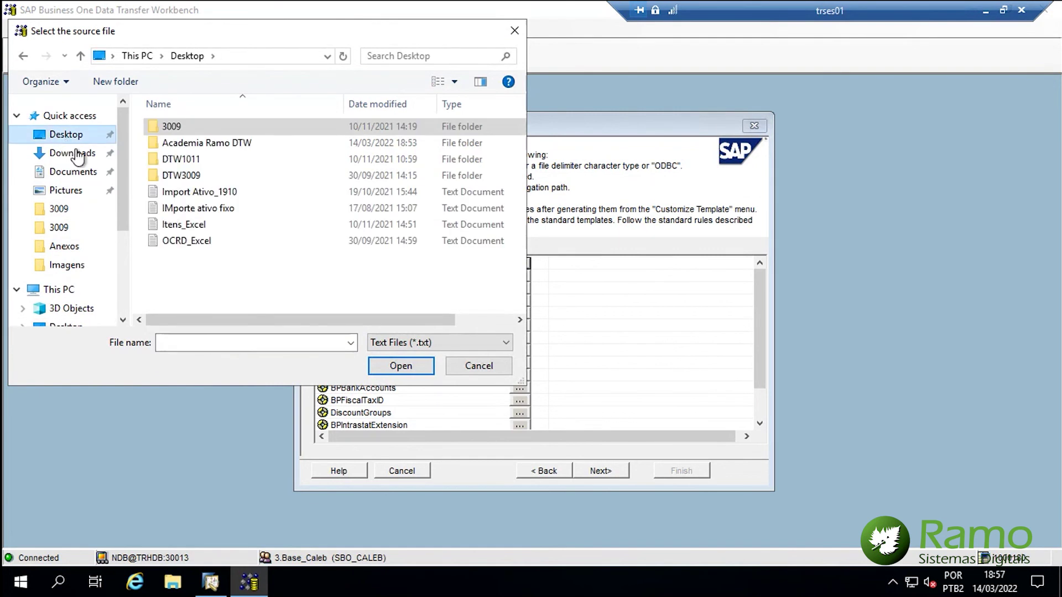
pyautogui.doubleClick(197, 142)
pyautogui.doubleClick(174, 128)
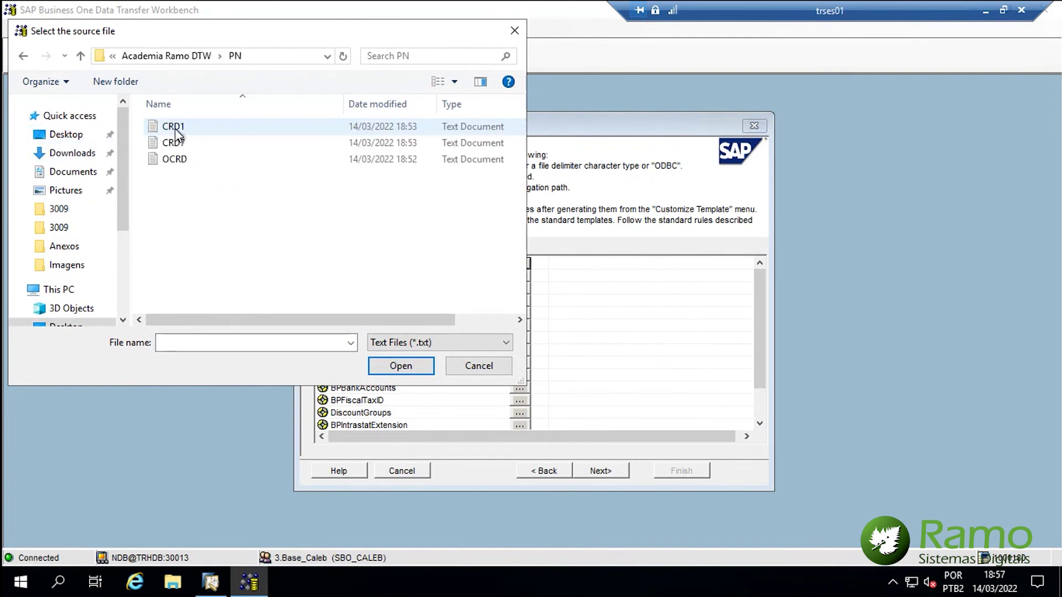
pyautogui.click(181, 161)
pyautogui.doubleClick(180, 160)
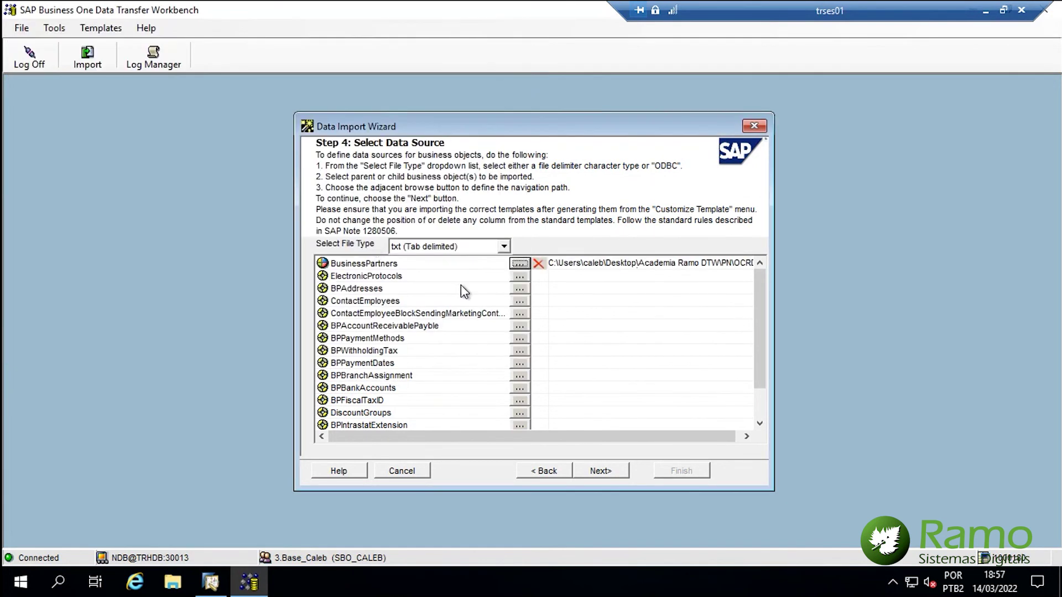
# - Use CRD1 for BPAddresses and CRD7 for BPFiscalTaxID, then continue to field mapping
pyautogui.click(335, 290)
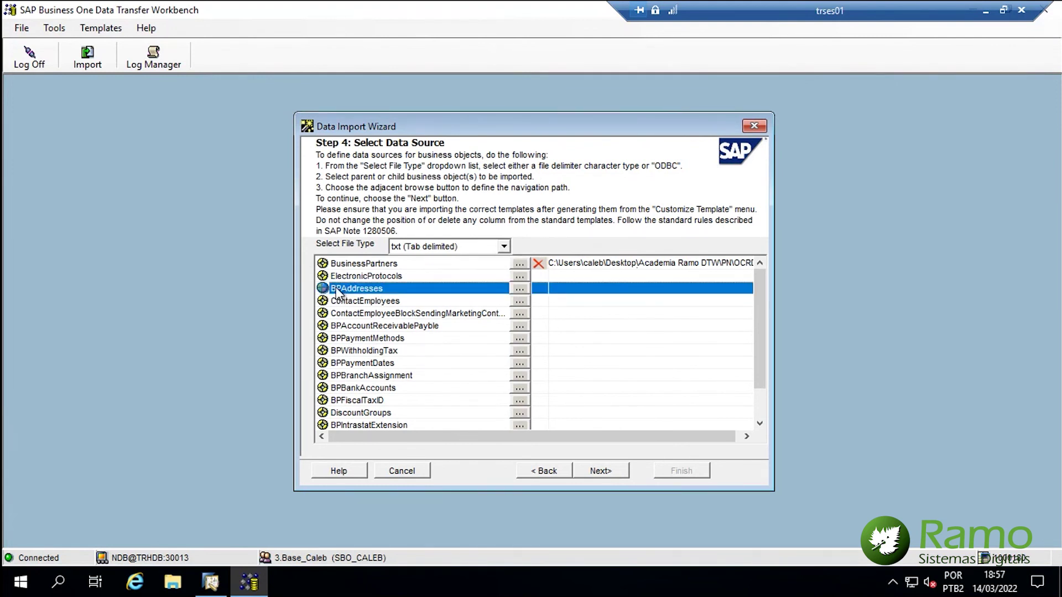
pyautogui.click(519, 289)
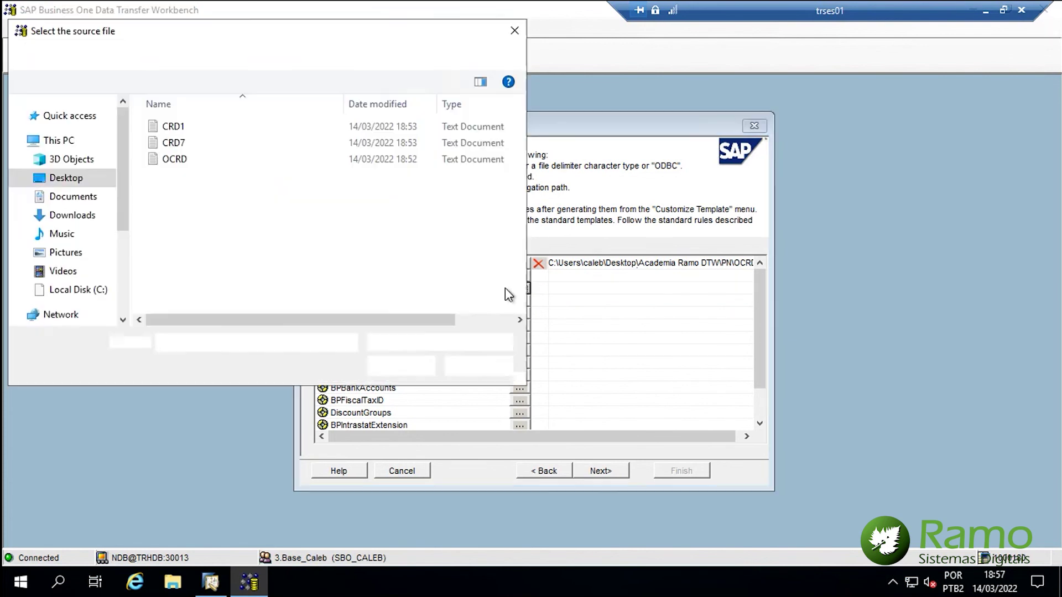
pyautogui.doubleClick(171, 128)
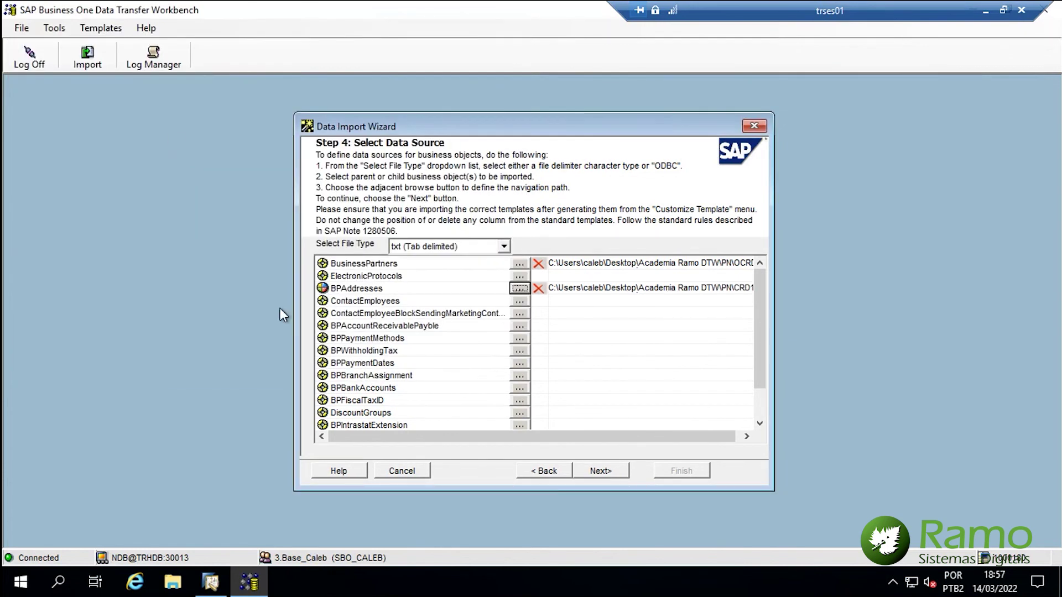
pyautogui.click(379, 397)
pyautogui.click(514, 400)
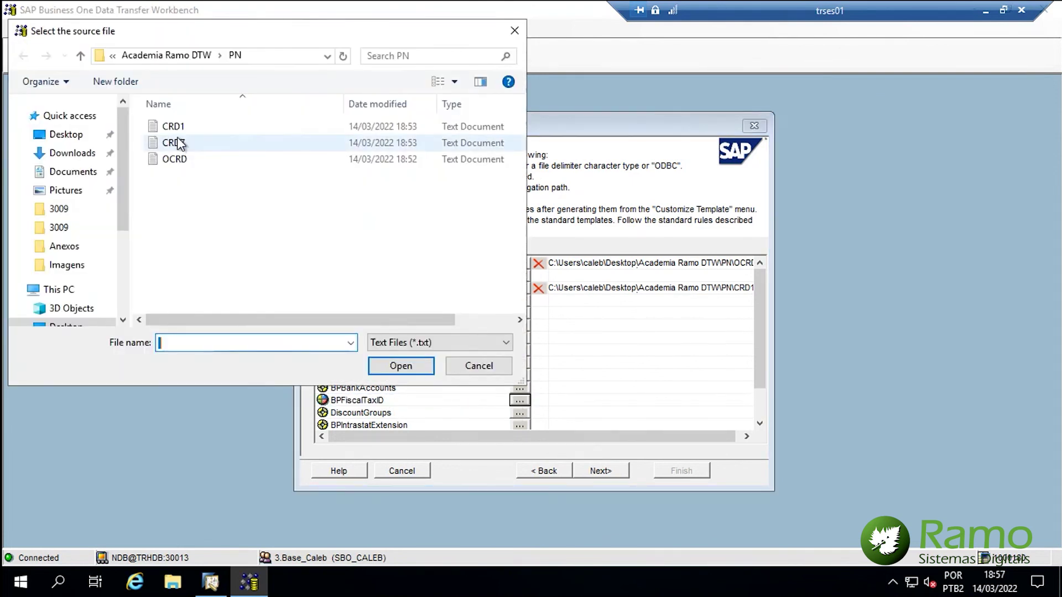
pyautogui.doubleClick(175, 143)
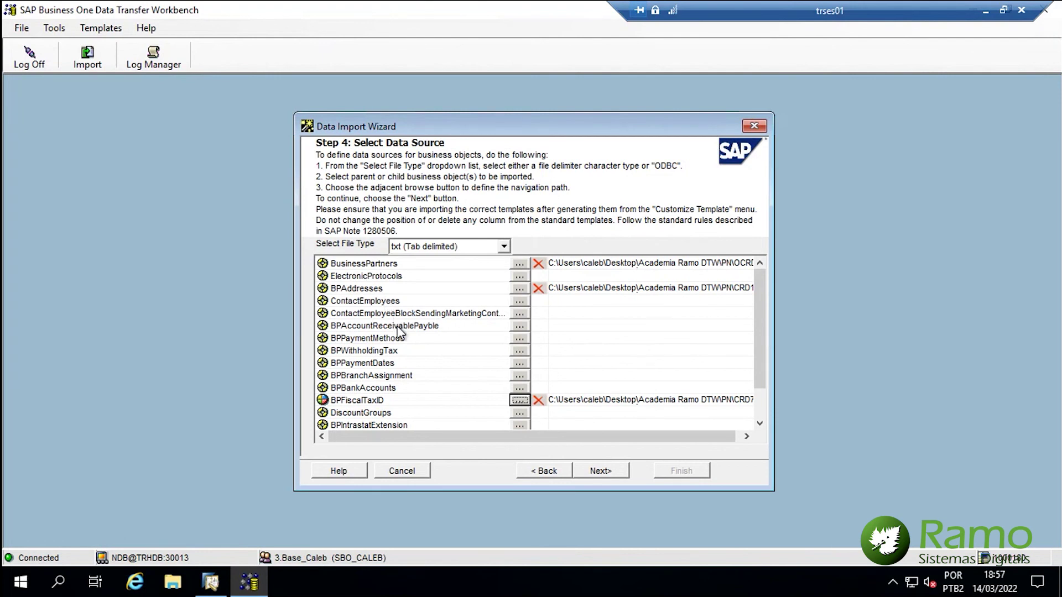
pyautogui.click(613, 469)
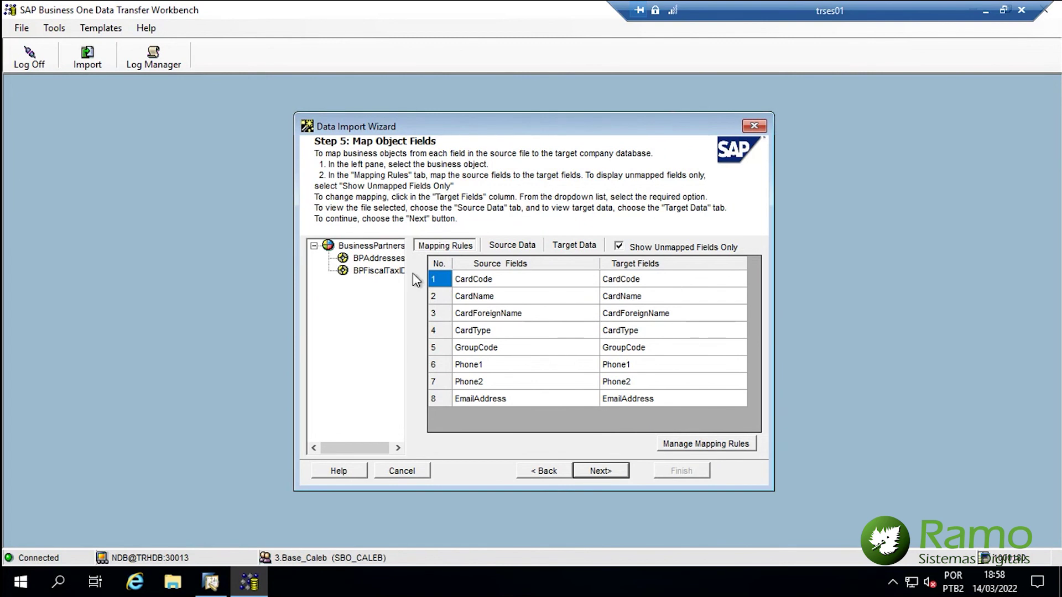
# - Review the BPAddresses, BPFiscalTaxID and BusinessPartners field mappings and the raw source rows
pyautogui.click(380, 259)
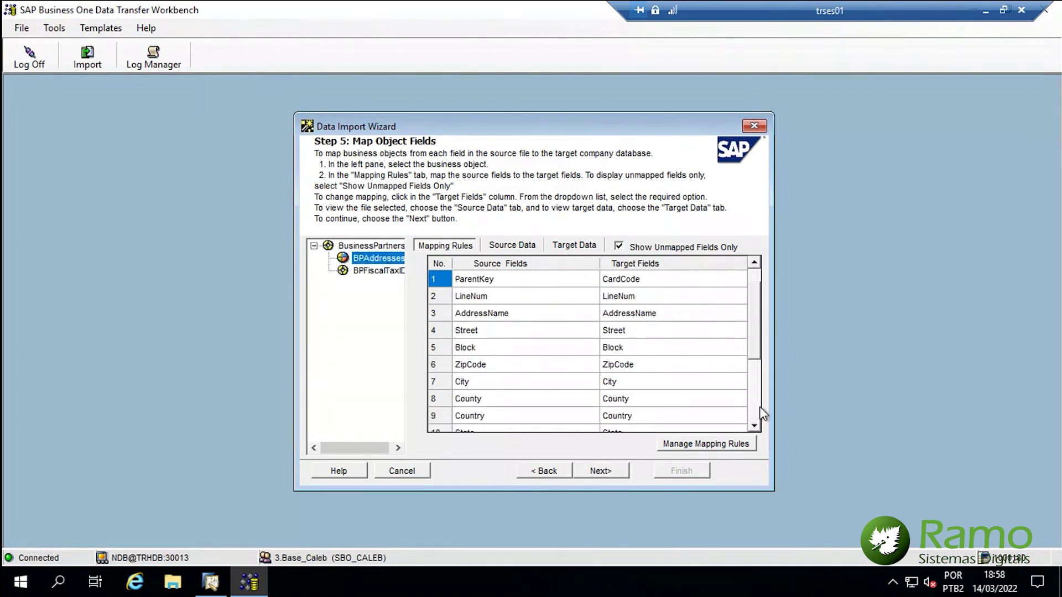
pyautogui.click(755, 407)
pyautogui.click(356, 270)
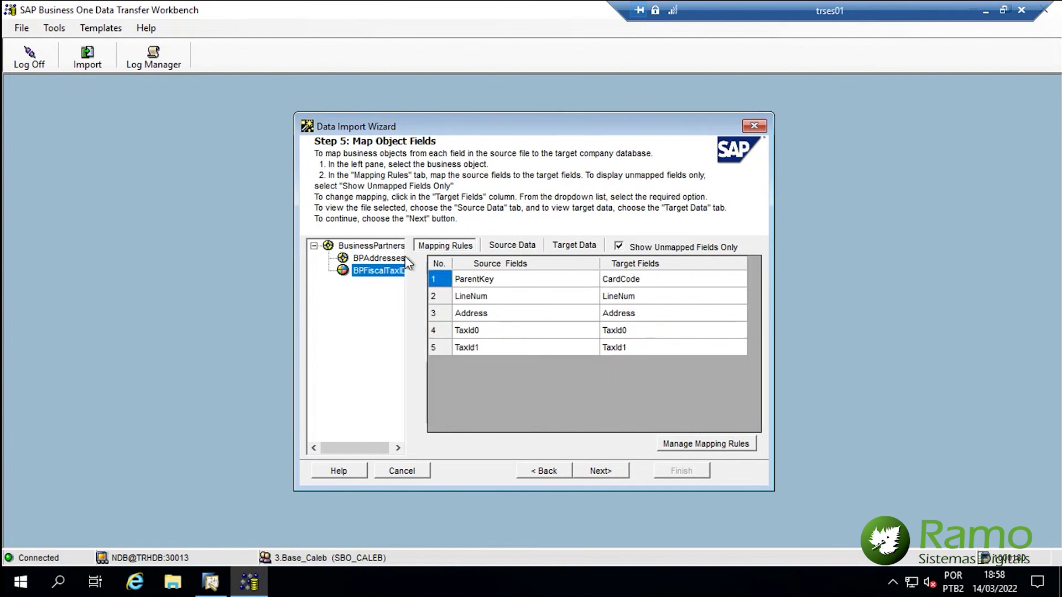
pyautogui.click(376, 246)
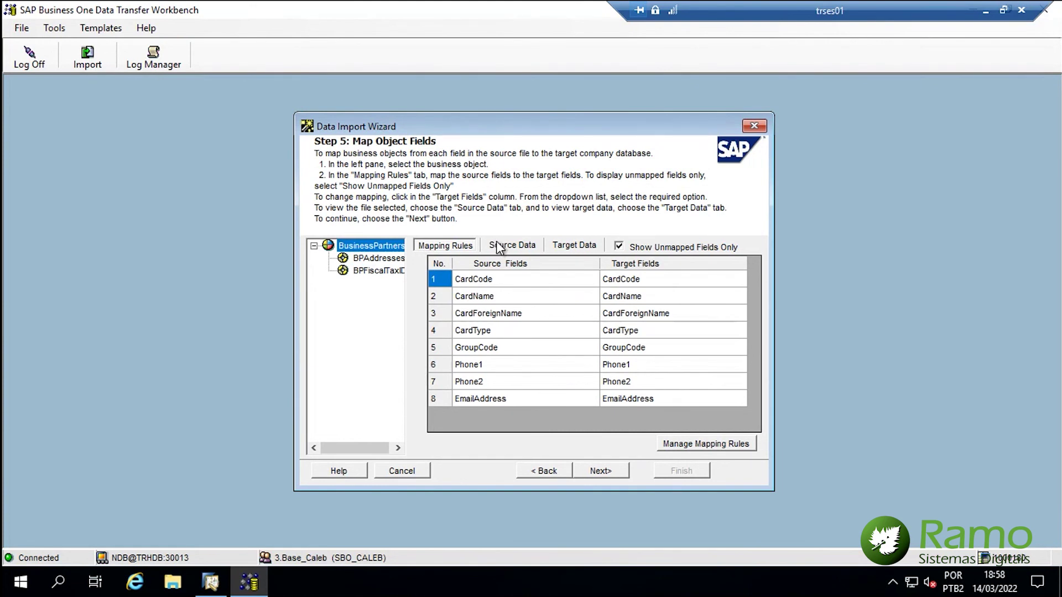
pyautogui.click(500, 249)
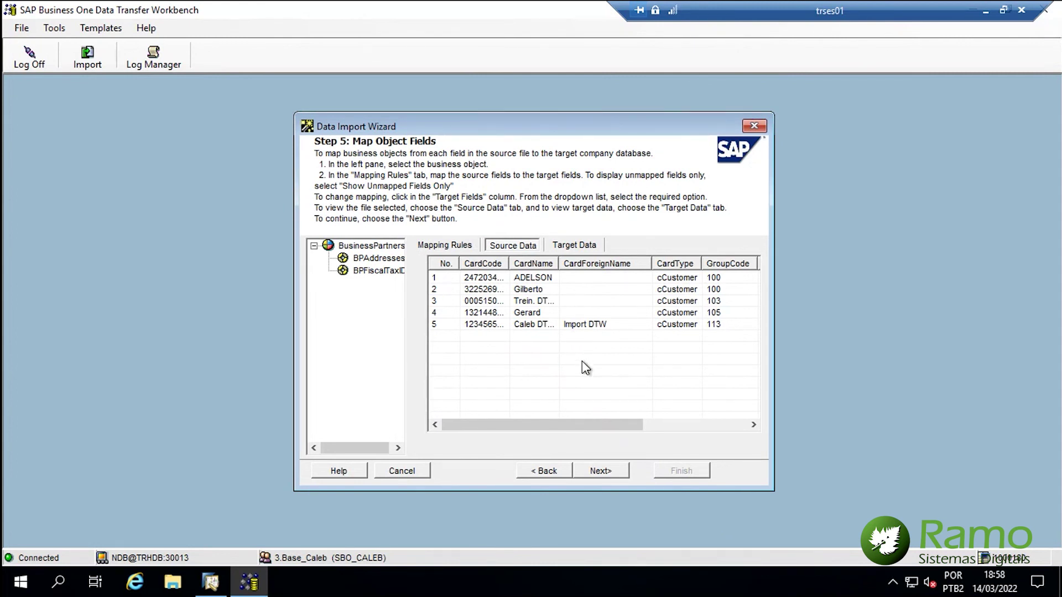
pyautogui.click(469, 250)
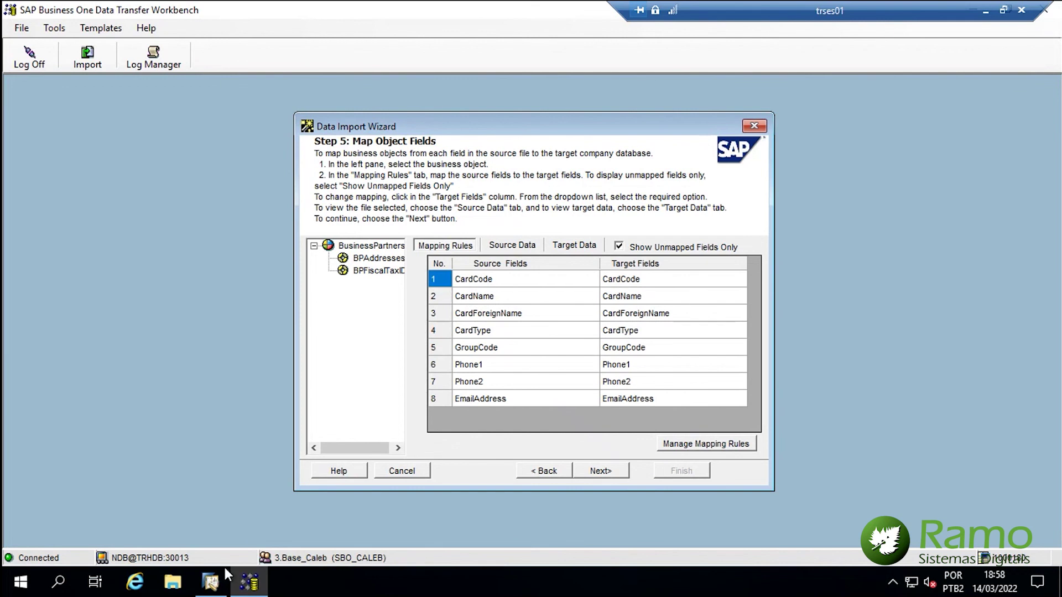
pyautogui.click(222, 569)
# - Find the existing customer by name in business partner master data and review its addresses
pyautogui.click(110, 164)
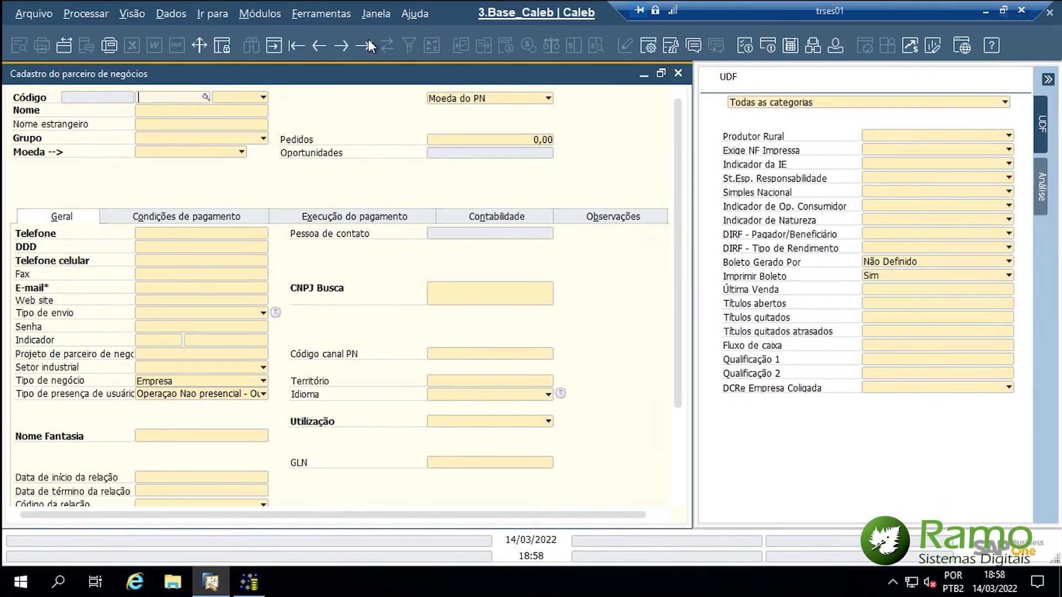
pyautogui.click(205, 105)
pyautogui.write('Rodolfo')
pyautogui.press('Return')
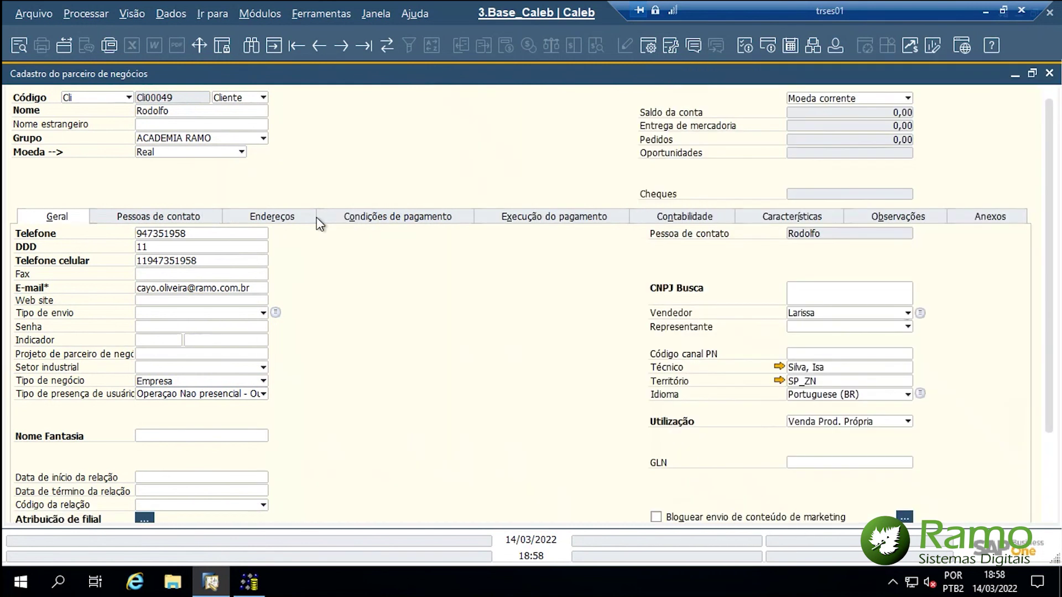
pyautogui.click(281, 221)
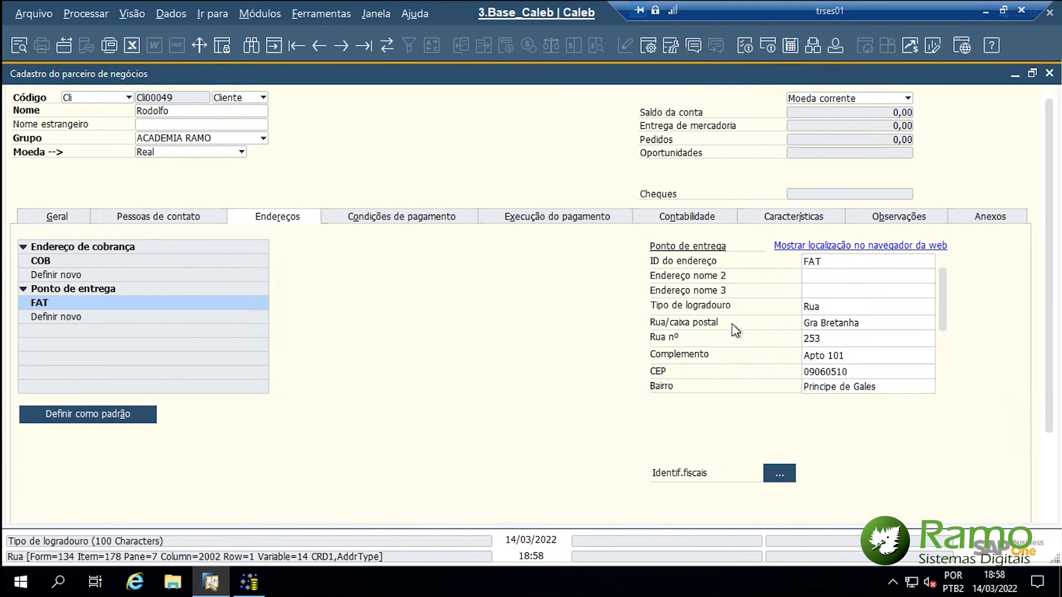
# - Minimize the partner form and bring the Data Transfer Workbench back to the front
pyautogui.click(1014, 78)
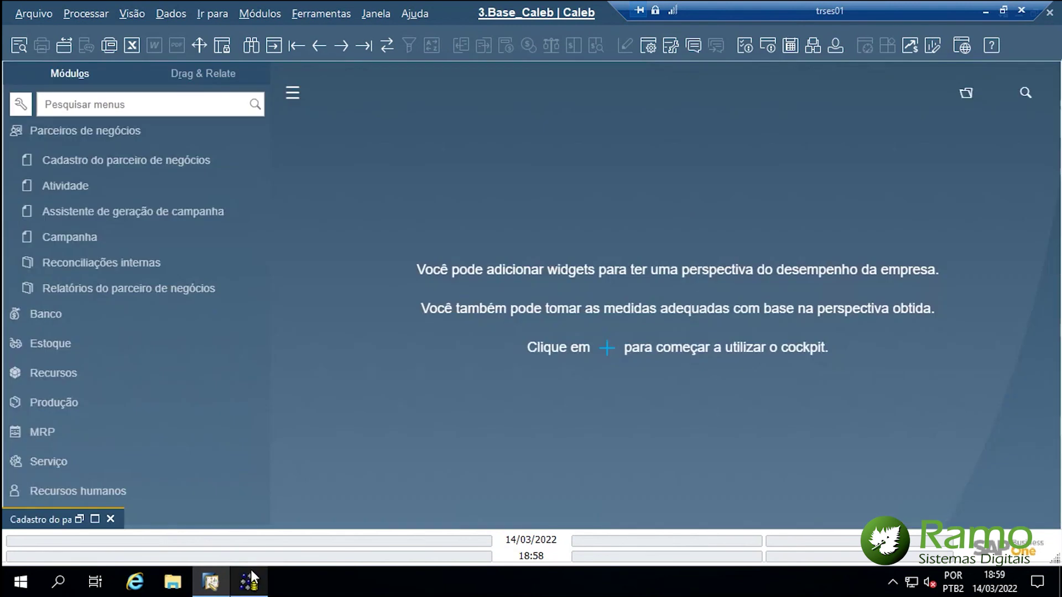
pyautogui.moveTo(251, 573)
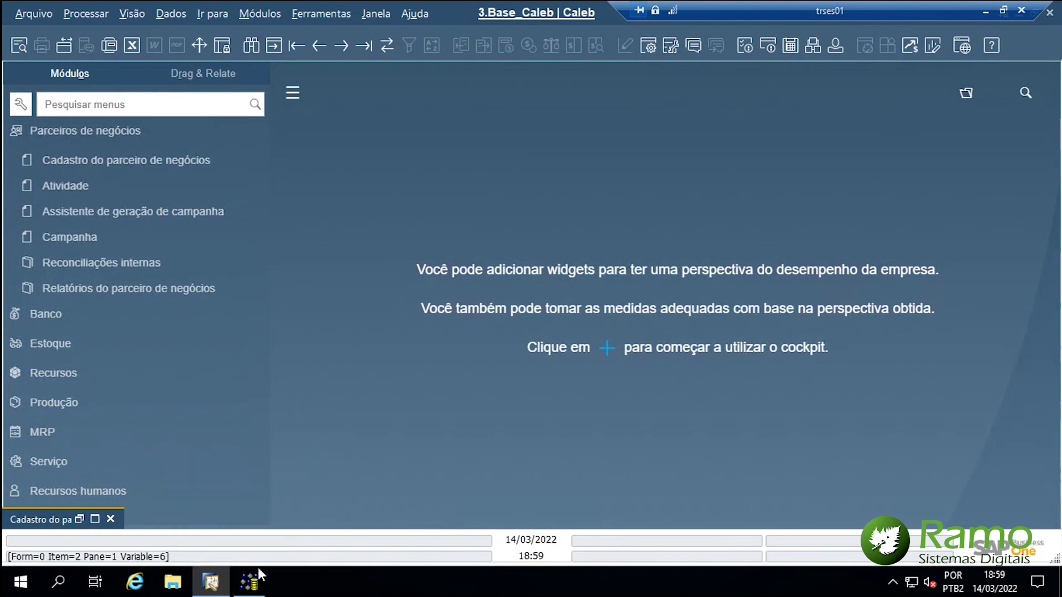
pyautogui.click(260, 581)
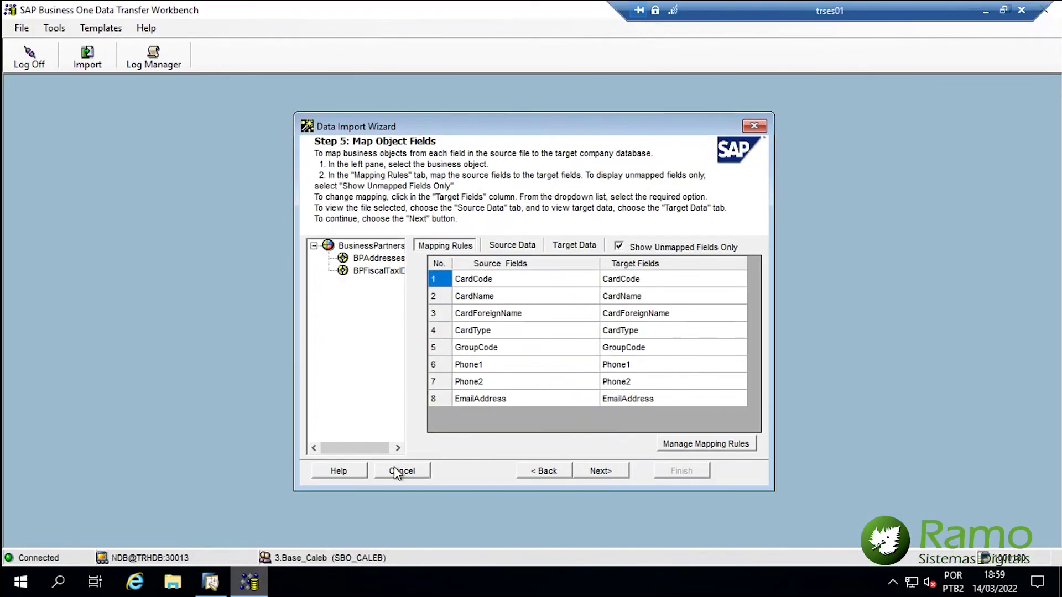
# - At Step 6 error handling, choose 'Ignore All Errors and Process Valid Records'
pyautogui.click(591, 471)
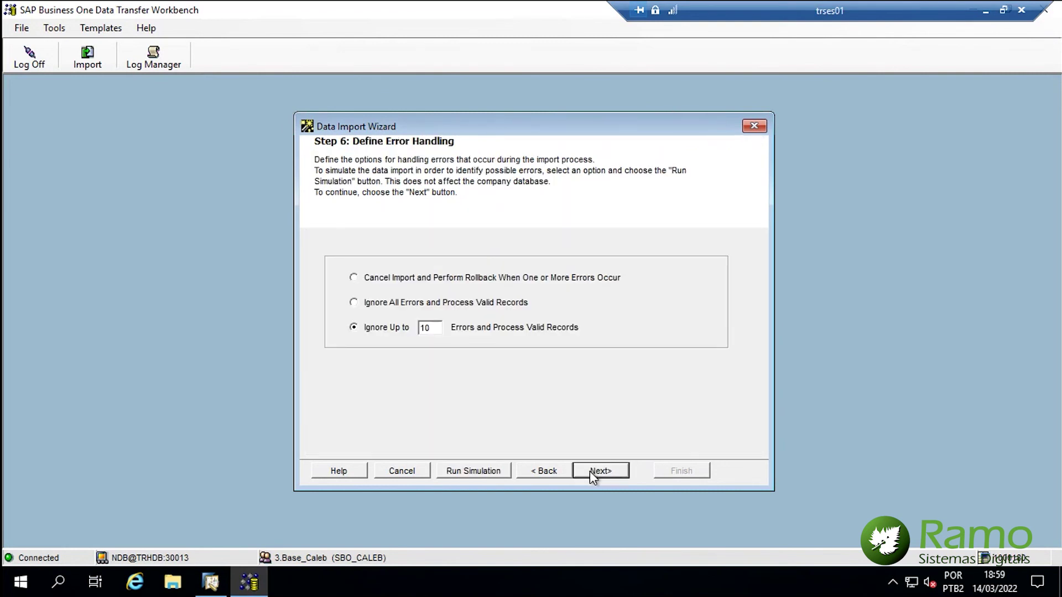
pyautogui.click(378, 286)
pyautogui.click(378, 303)
# - Run the import simulation, then close its progress summary and detailed log
pyautogui.click(464, 475)
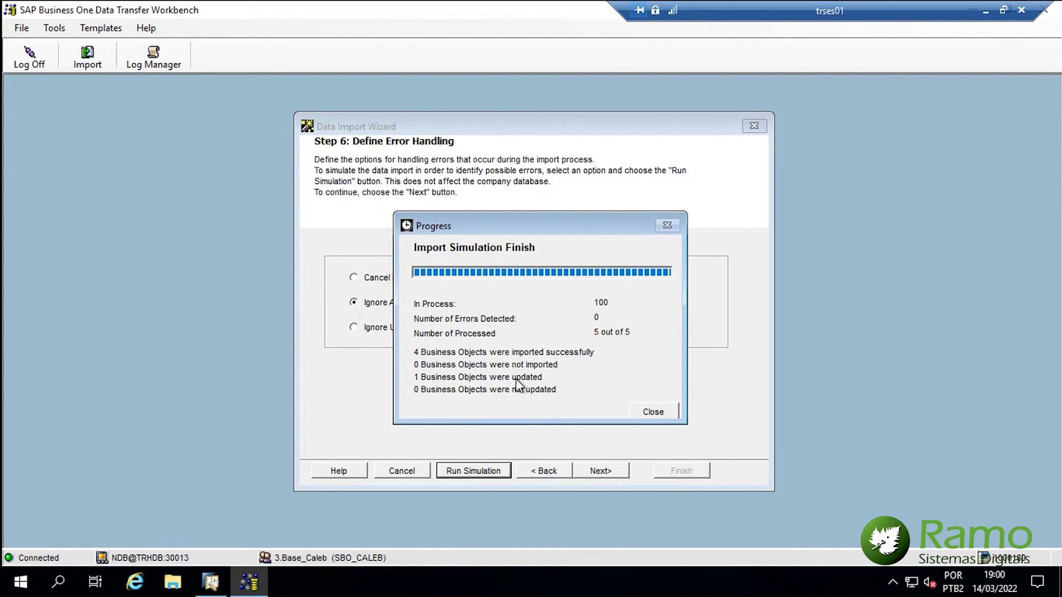
pyautogui.click(653, 414)
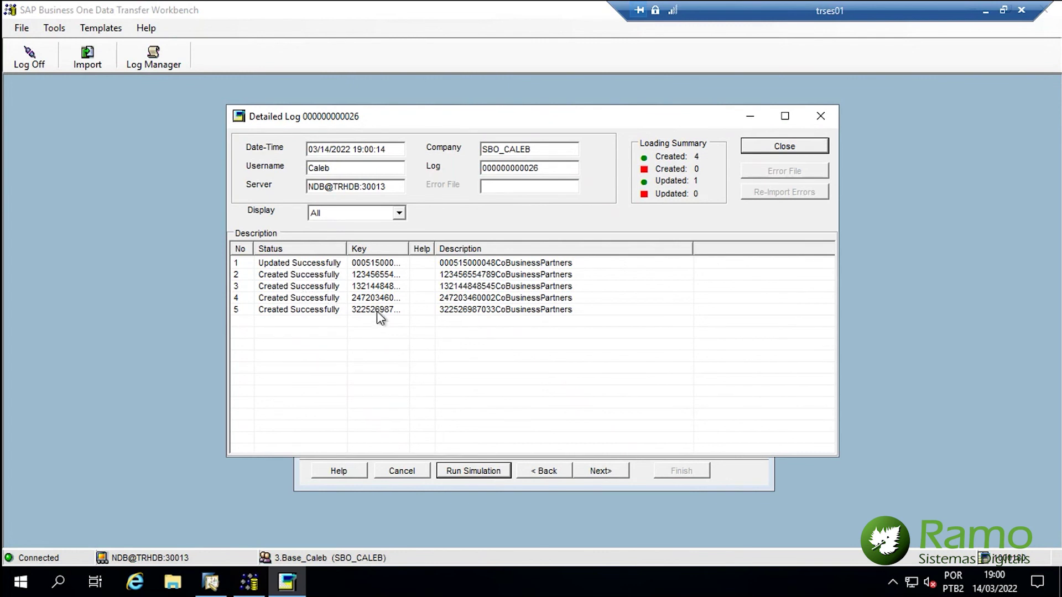
pyautogui.click(787, 147)
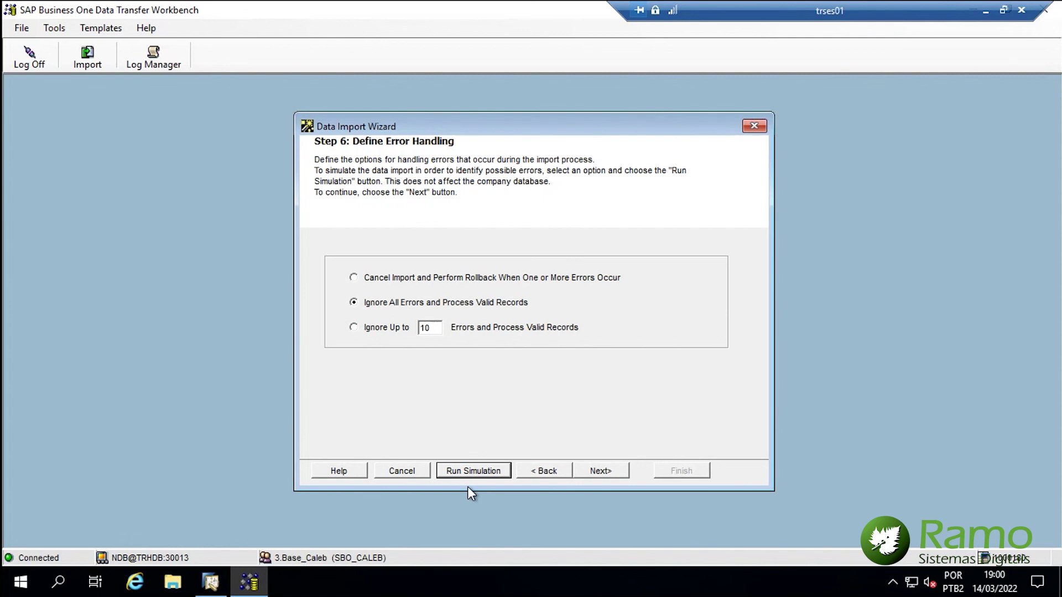
# - Run the real import of the five business partners and close the progress window and import log
pyautogui.click(615, 473)
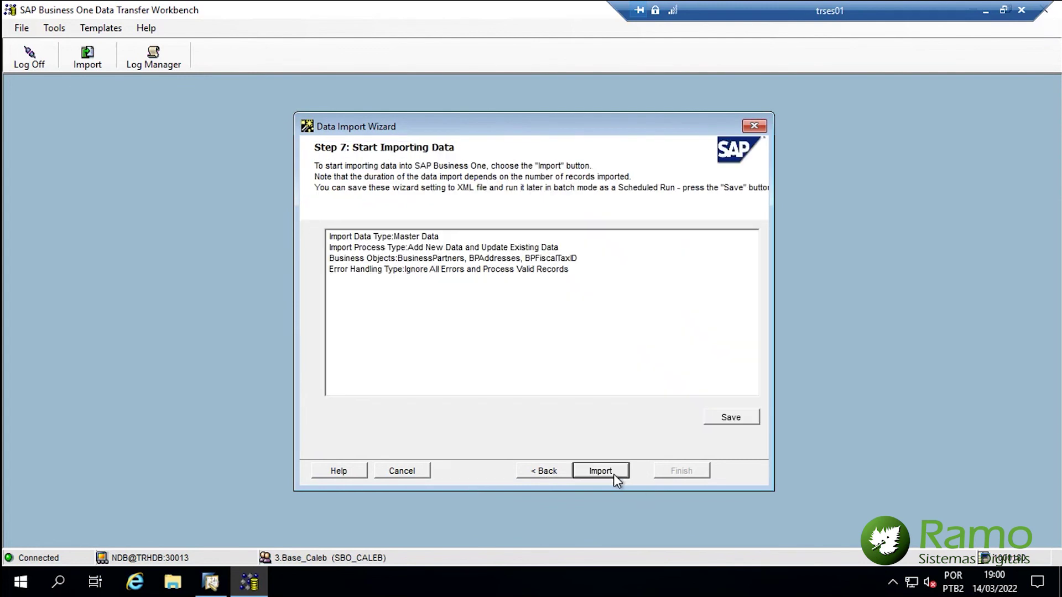
pyautogui.click(614, 474)
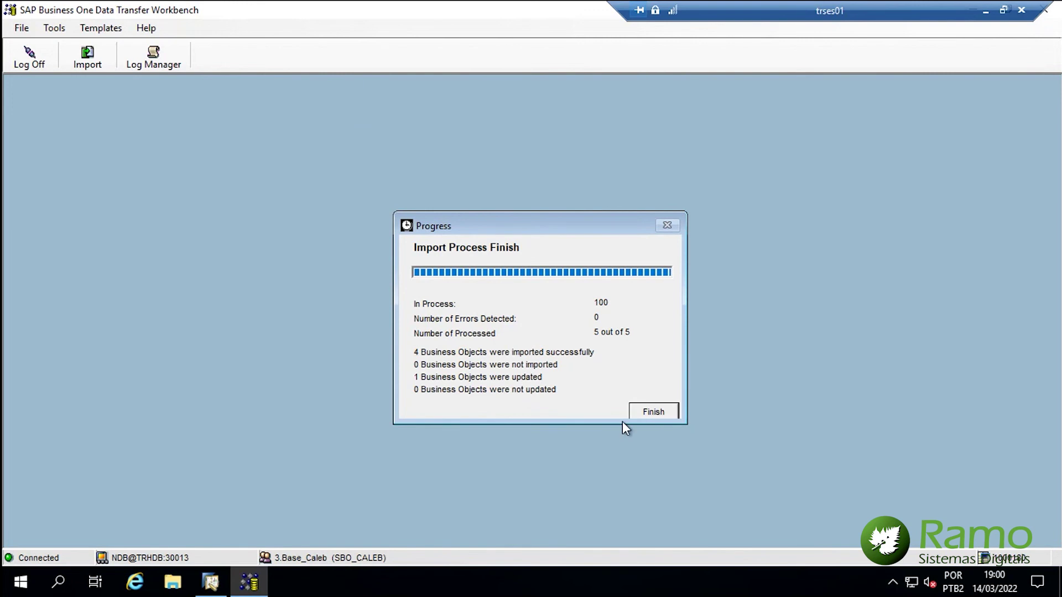
pyautogui.click(633, 415)
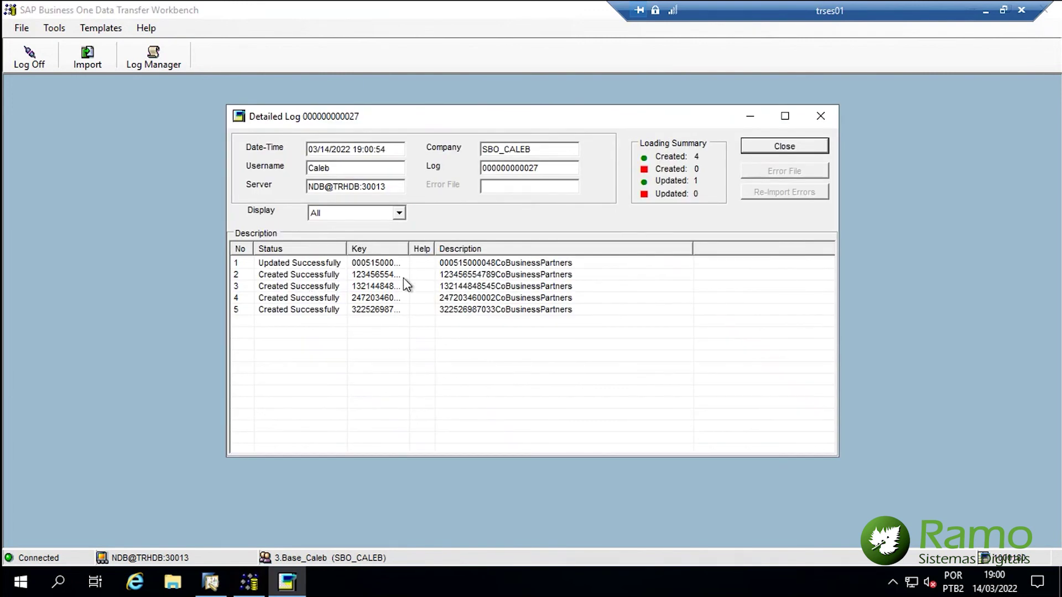
pyautogui.click(798, 149)
# - Return the remote session to full screen and minimize the Data Transfer Workbench
pyautogui.moveTo(812, 15); pyautogui.dragTo(770, 47)
pyautogui.doubleClick(702, 19)
pyautogui.doubleClick(766, 46)
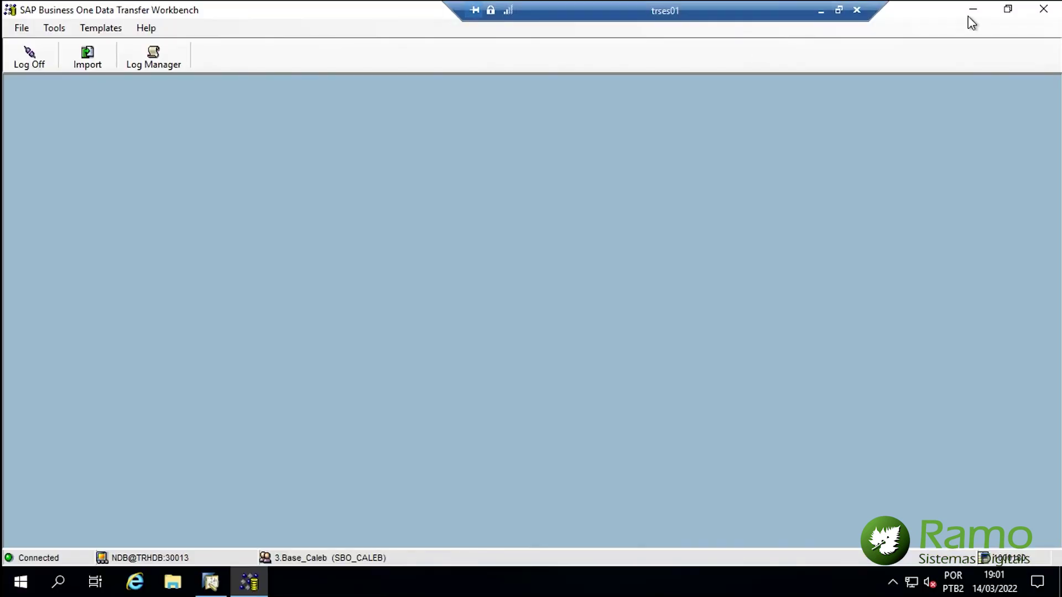
pyautogui.click(971, 12)
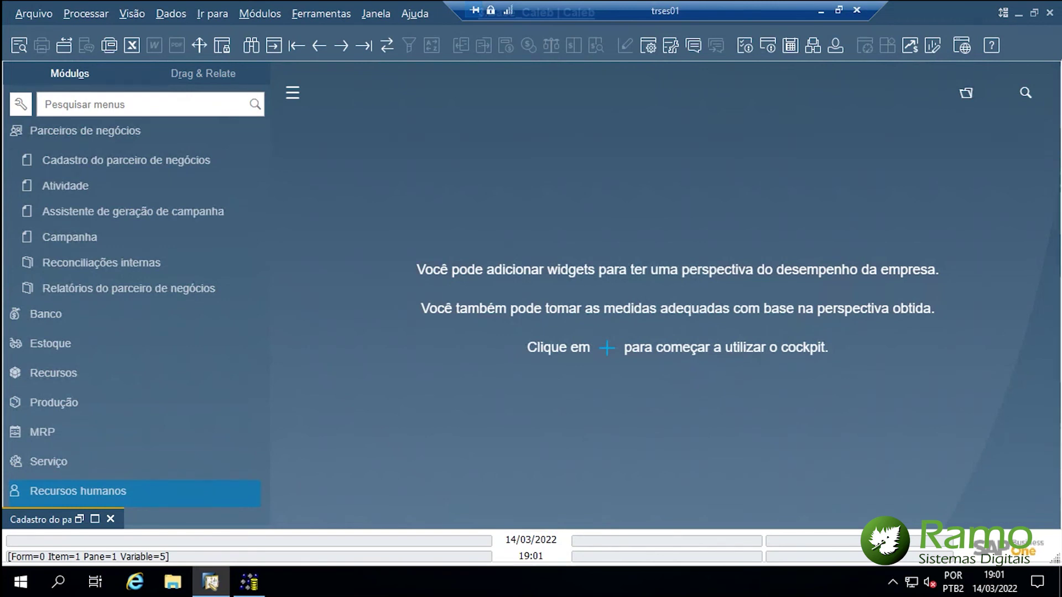
# - Copy the last partner's card code from cell A7 of the Excel OCRD sheet
pyautogui.hotkey('alt', 'Tab')
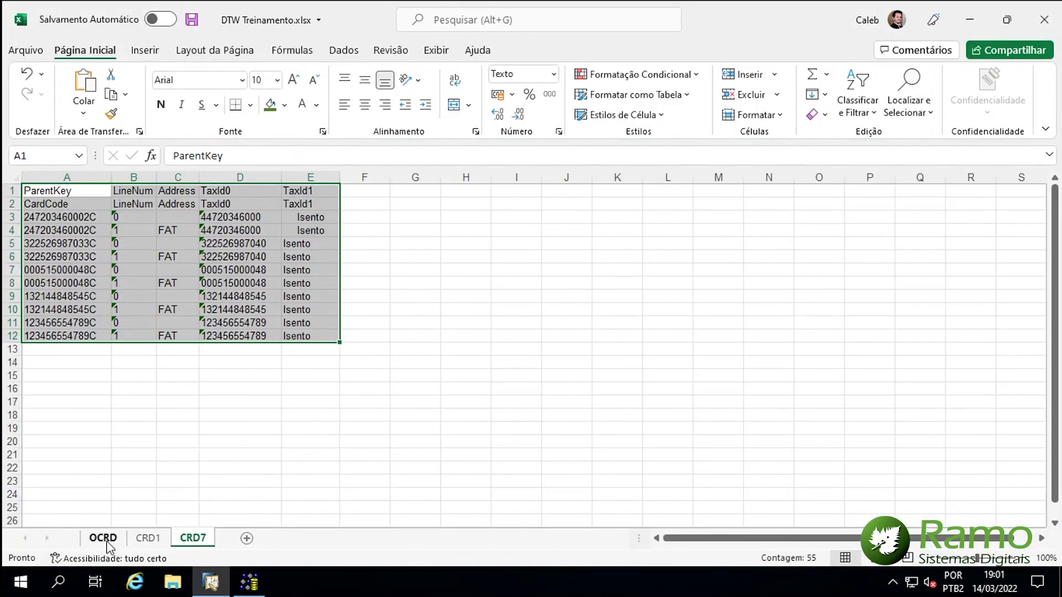
pyautogui.click(103, 538)
pyautogui.click(52, 259)
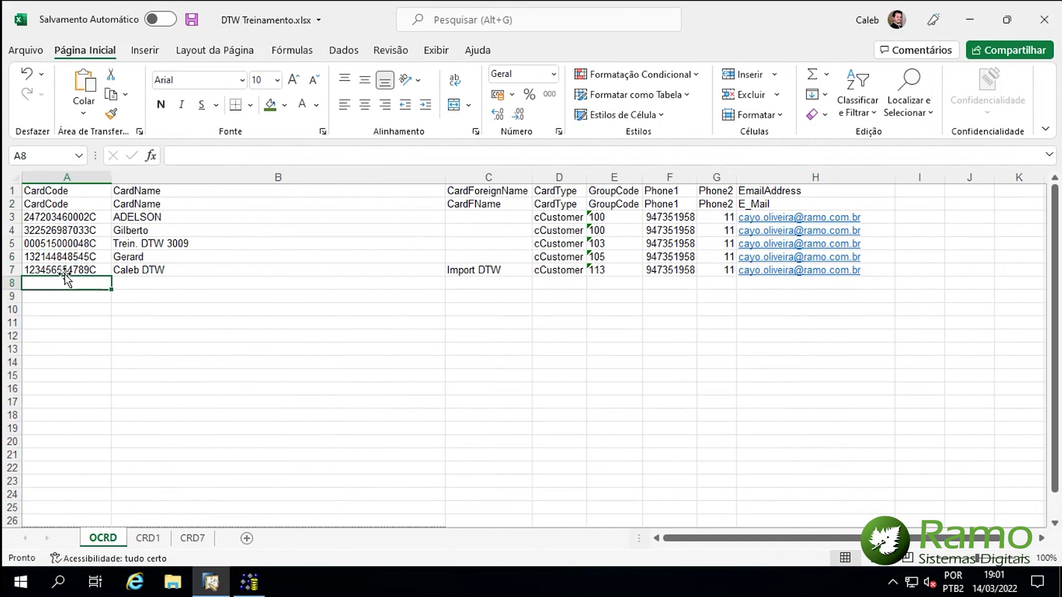
pyautogui.click(58, 270)
pyautogui.hotkey('ctrl', 'c')
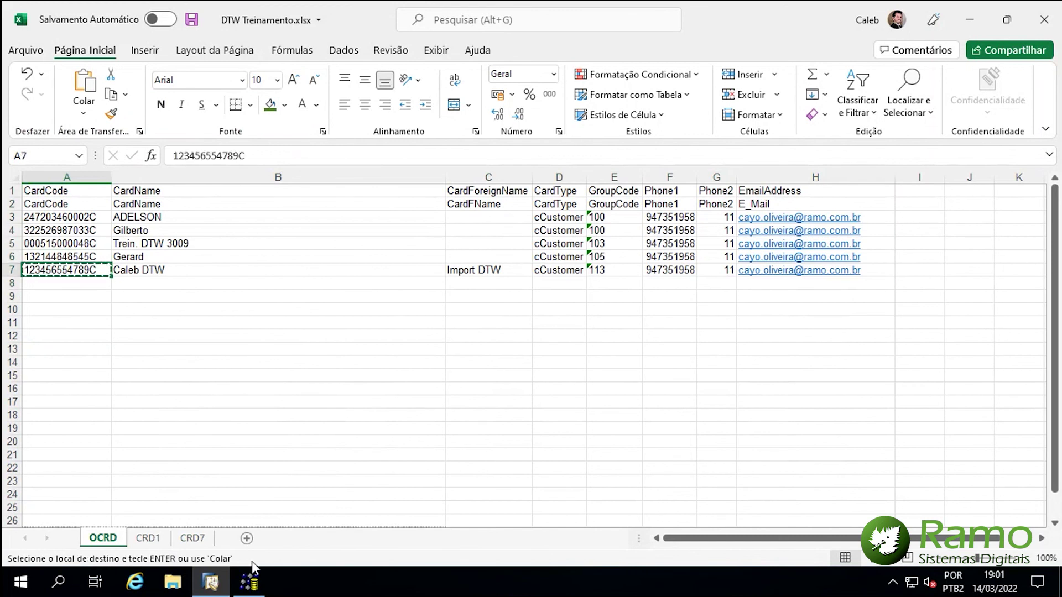
# - Switch to SAP Business One and close the minimized business partner form
pyautogui.click(215, 588)
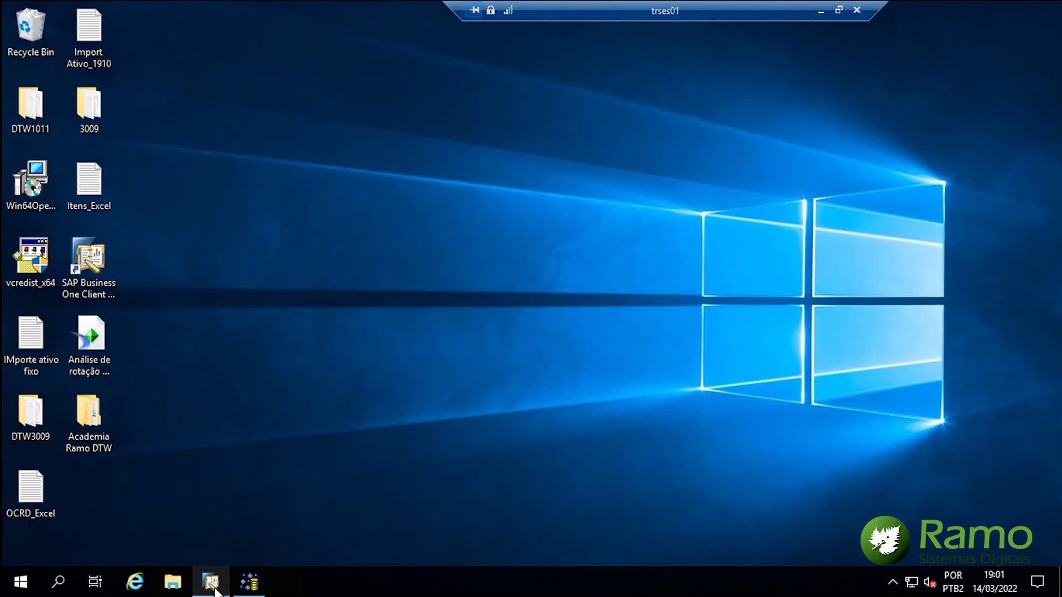
pyautogui.click(221, 584)
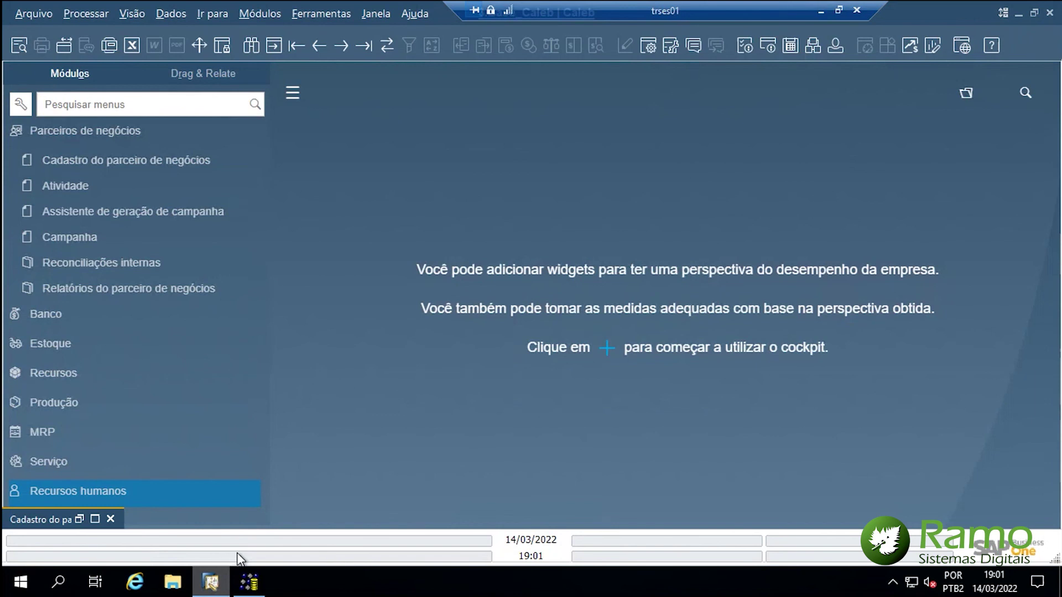
pyautogui.click(110, 520)
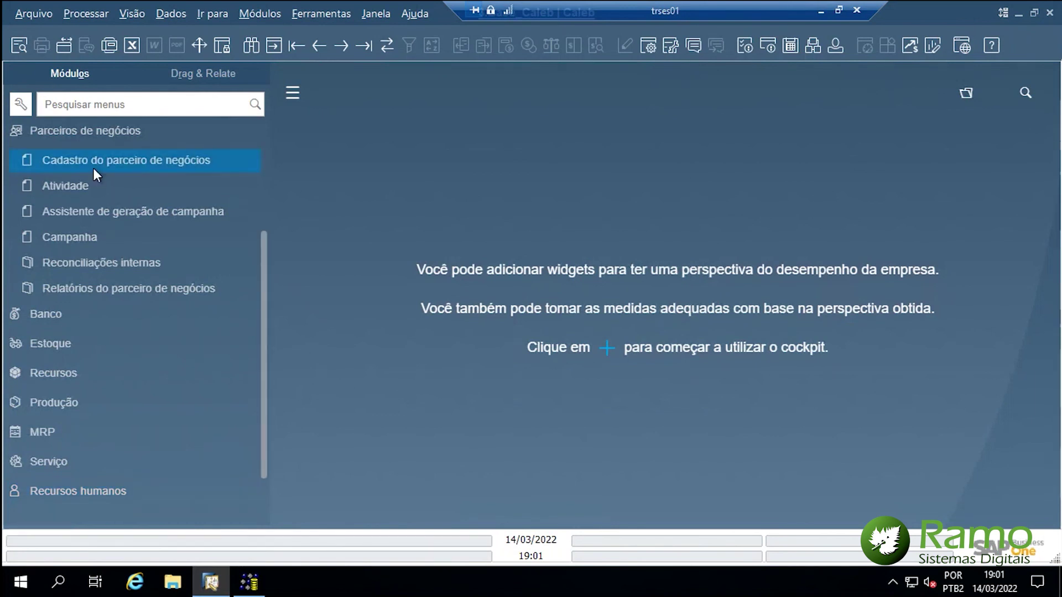
# - Open a new business partner form and look up the partner by its pasted card code
pyautogui.click(94, 166)
pyautogui.click(421, 112)
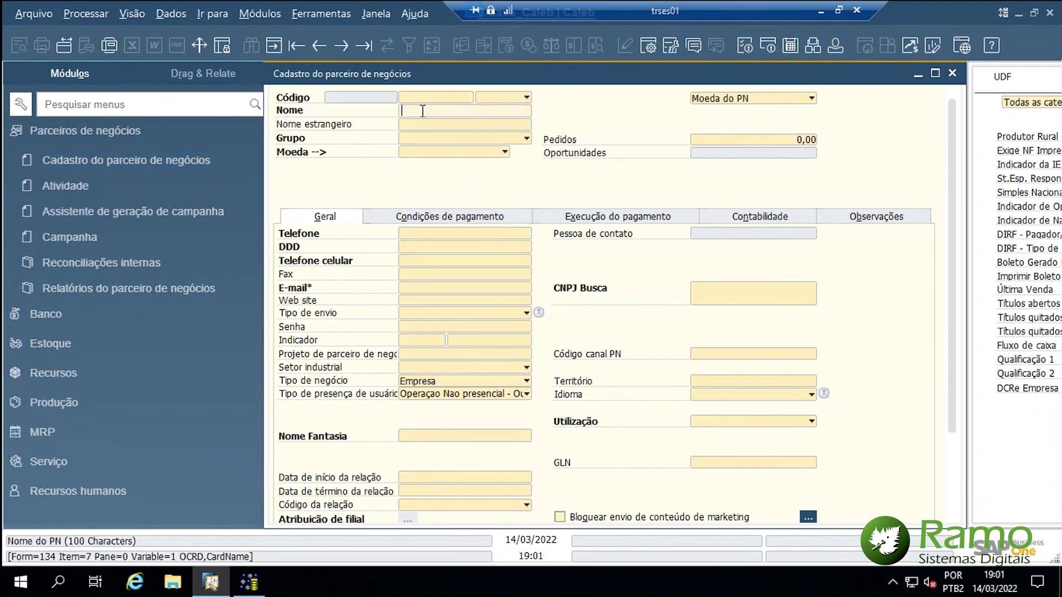
pyautogui.hotkey('ctrl', 'v')
pyautogui.hotkey('ctrl', 'z')
pyautogui.click(443, 101)
pyautogui.hotkey('ctrl', 'v')
pyautogui.press('Return')
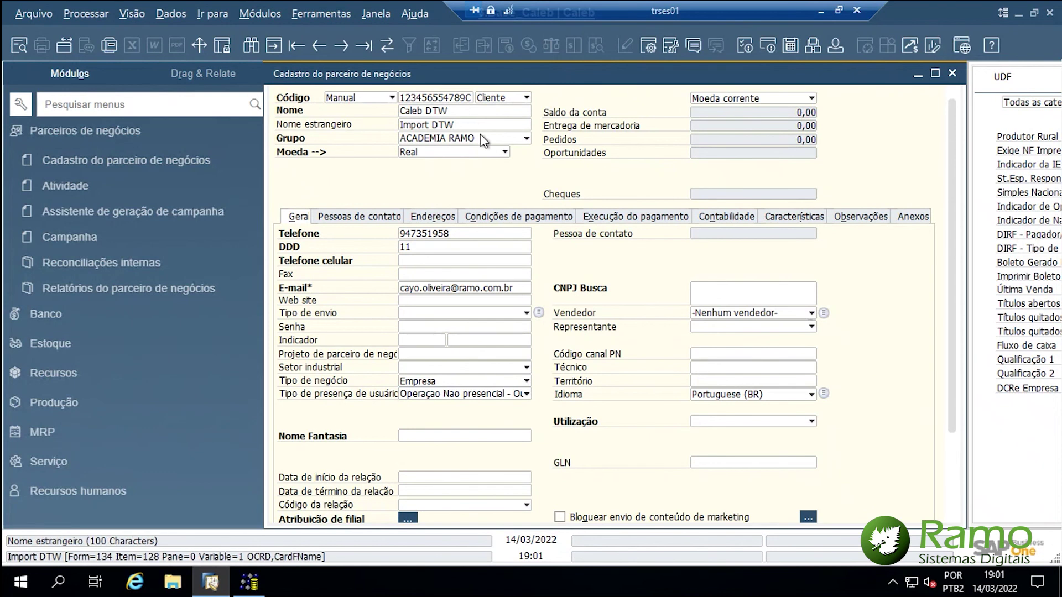
# - Check the partner's contact persons, FAT address and its fiscal IDs
pyautogui.click(359, 216)
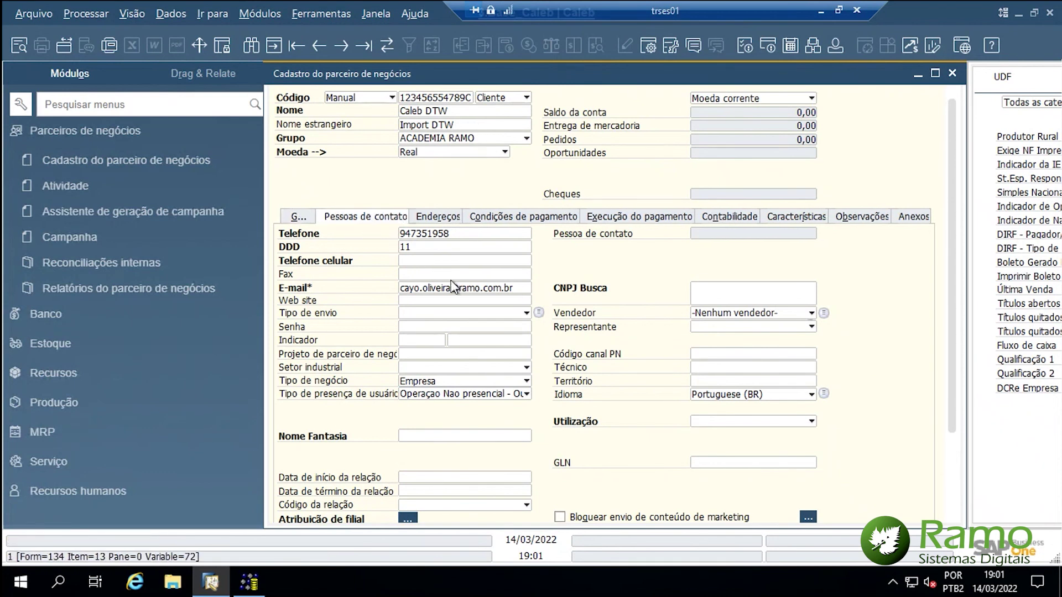
pyautogui.click(438, 216)
pyautogui.click(694, 474)
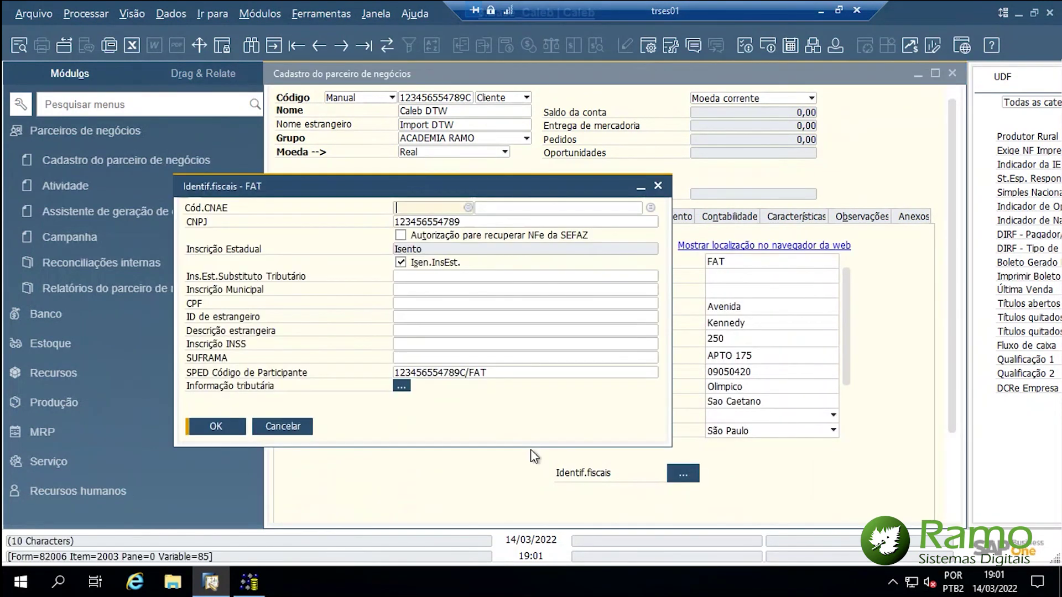
pyautogui.click(658, 185)
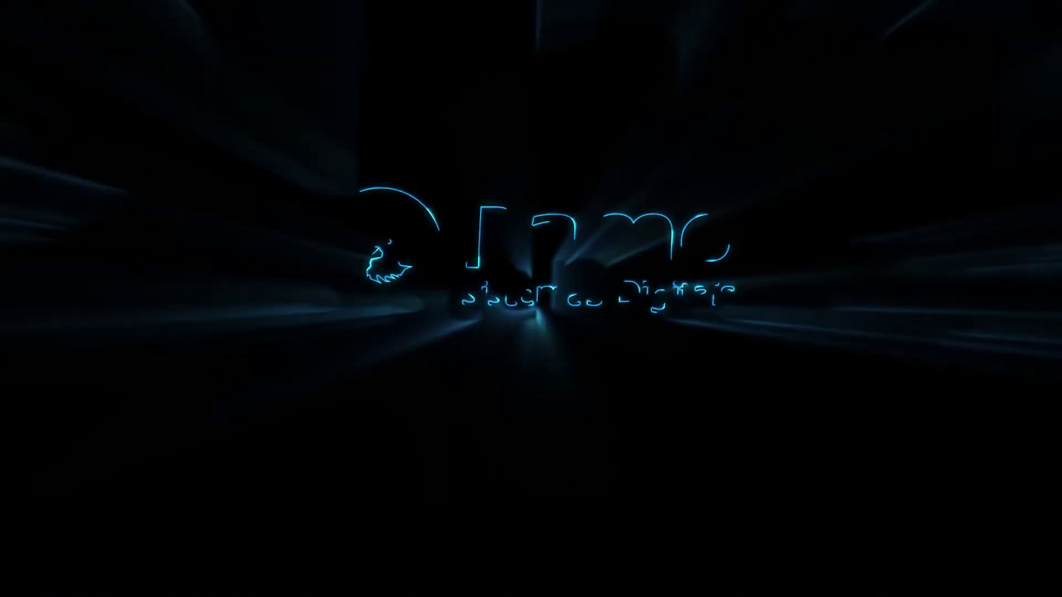